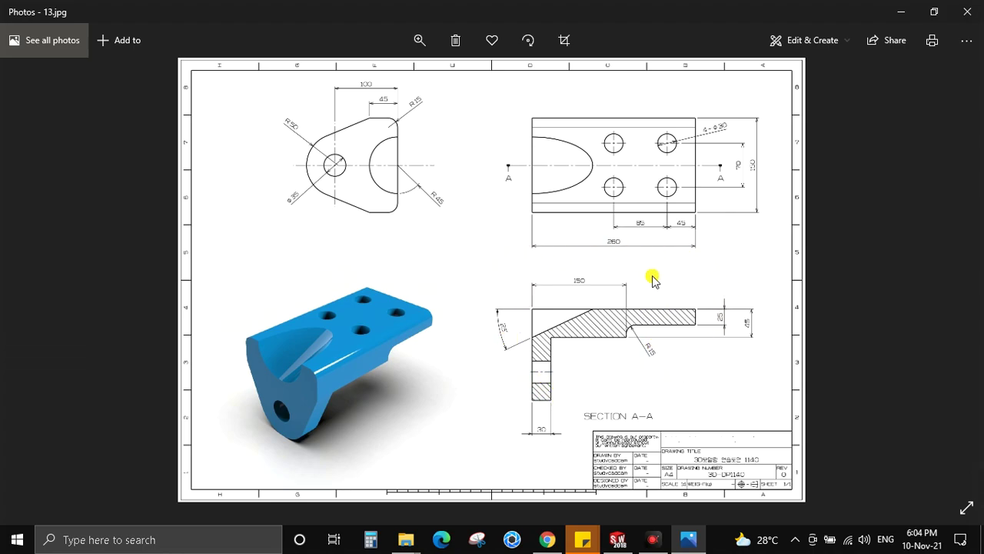
Step: Create a new part document in SOLIDWORKS
scroll(752, 166, "up", 2)
scroll(779, 159, "up", 2)
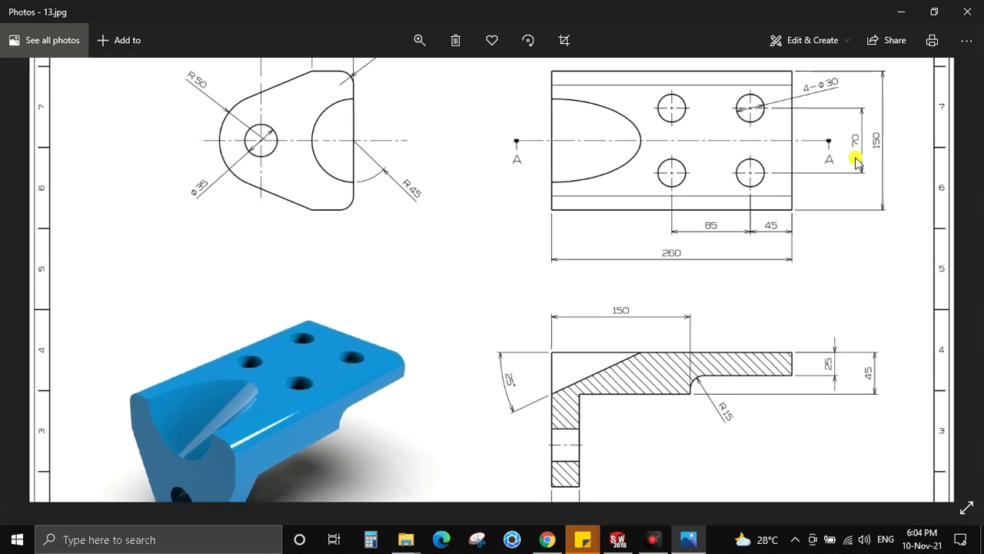
scroll(313, 140, "down", 1)
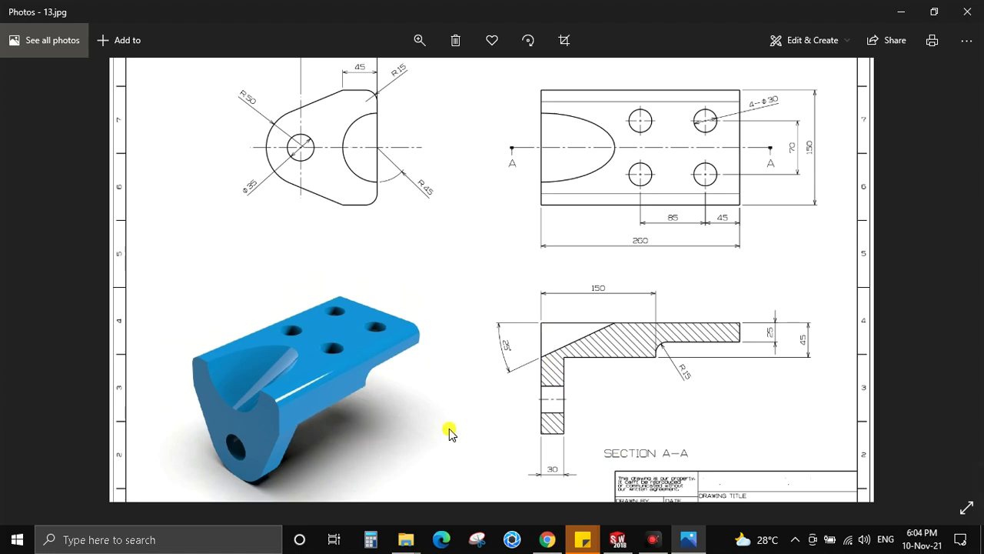
scroll(338, 123, "up", 2)
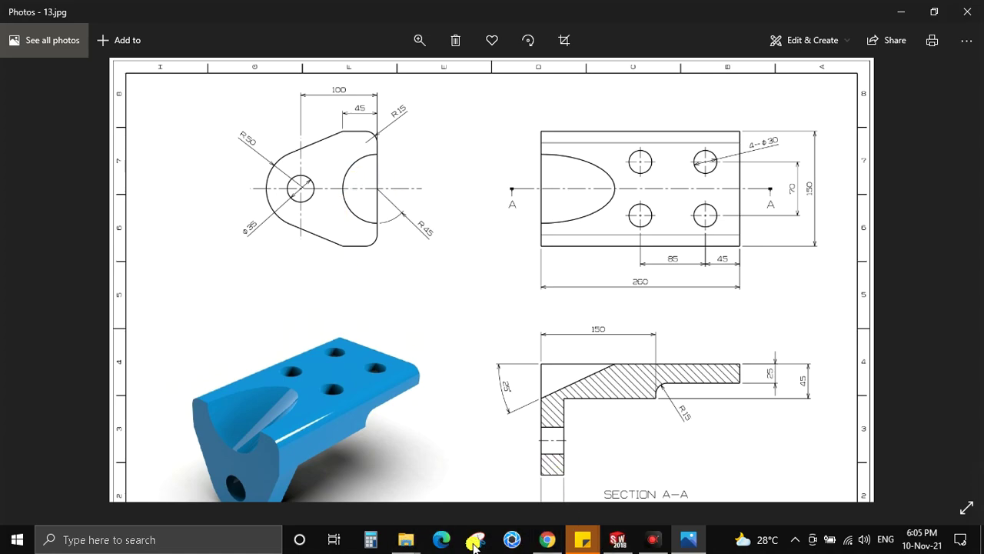
left_click(617, 539)
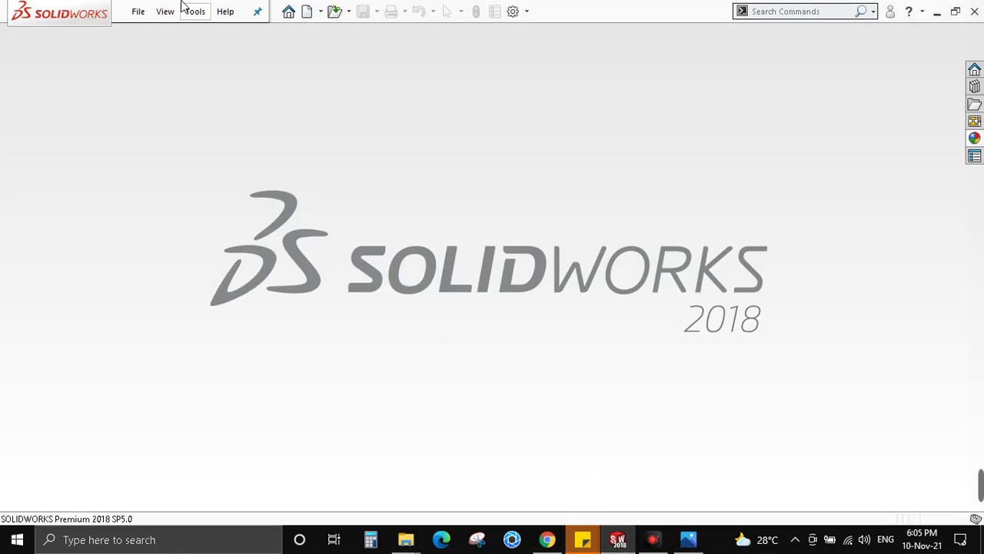
left_click(138, 11)
left_click(137, 35)
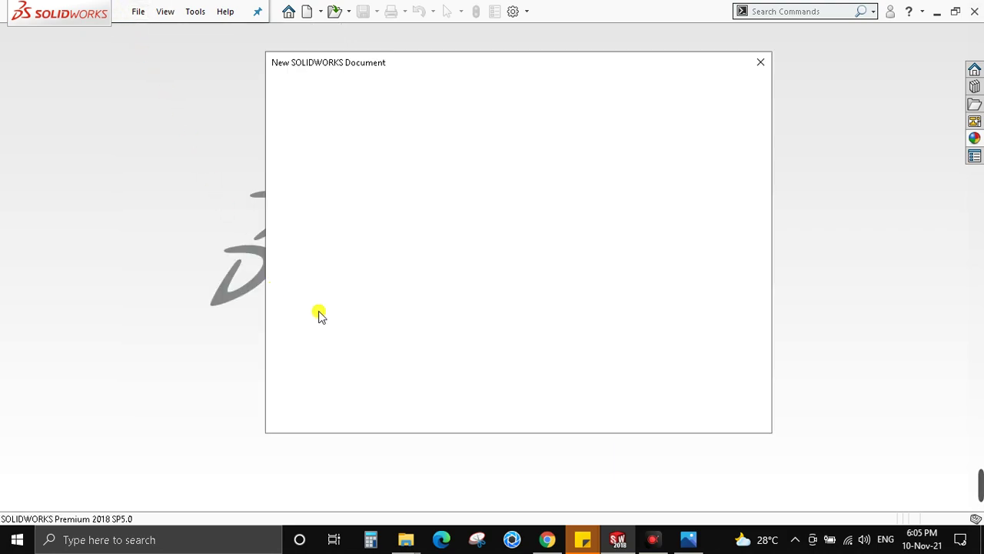
left_click(586, 404)
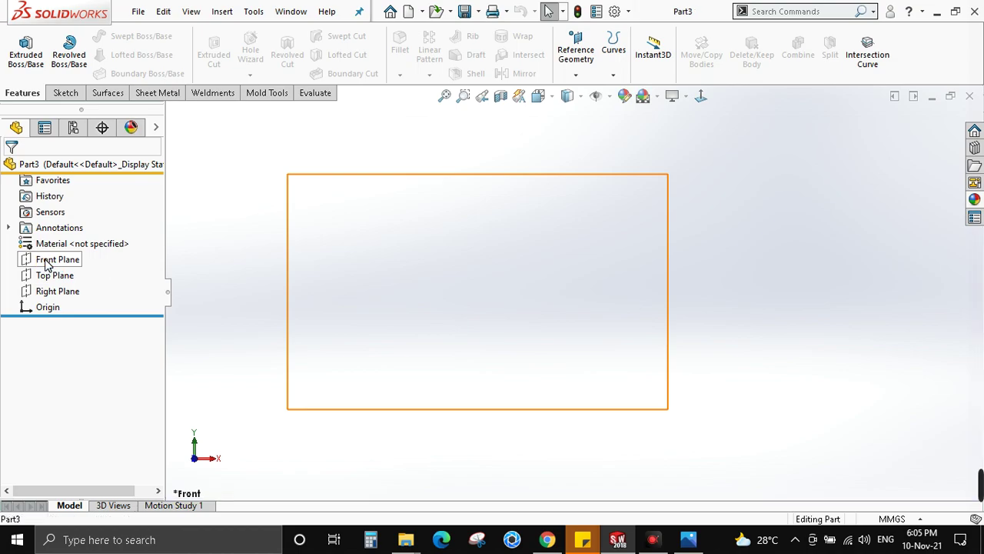
Step: Start an empty sketch on the Front Plane
left_click(46, 264)
right_click(501, 244)
left_click(531, 234)
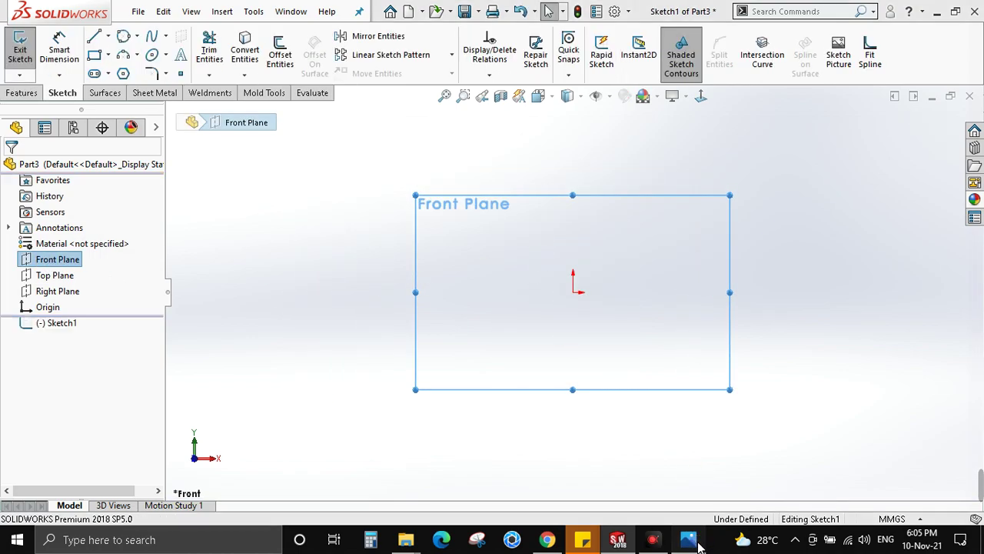
left_click(692, 541)
left_click_drag(619, 423, 610, 340)
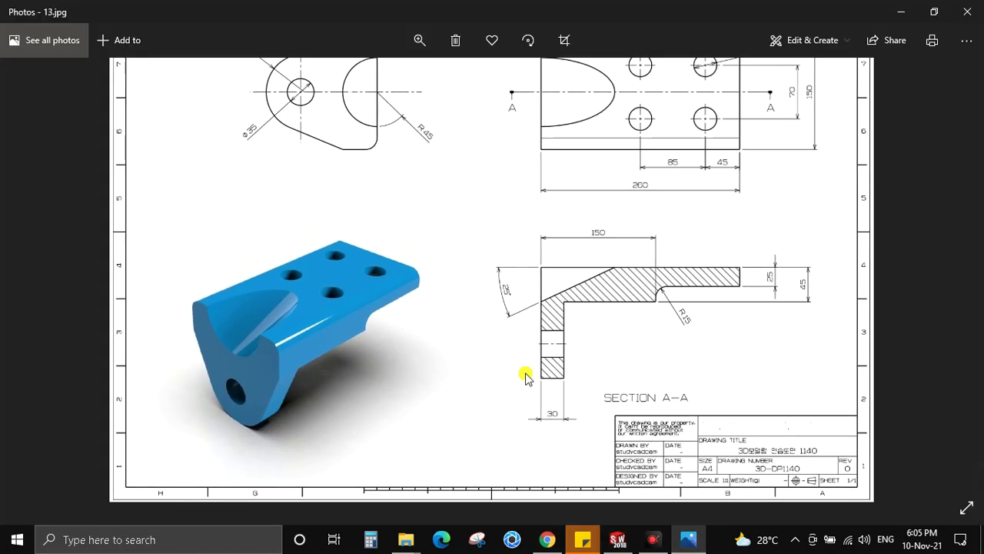
scroll(597, 303, "up", 1)
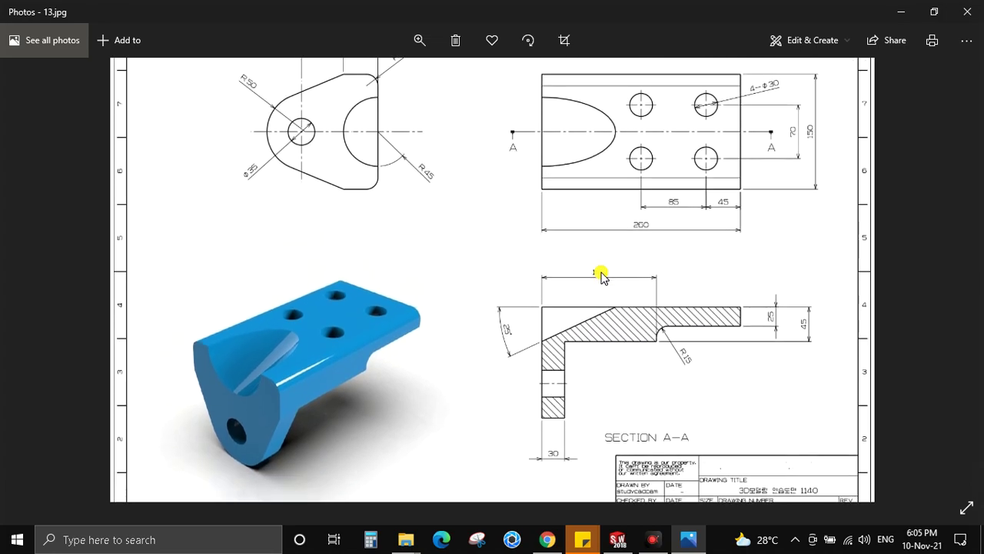
left_click_drag(584, 240, 584, 283)
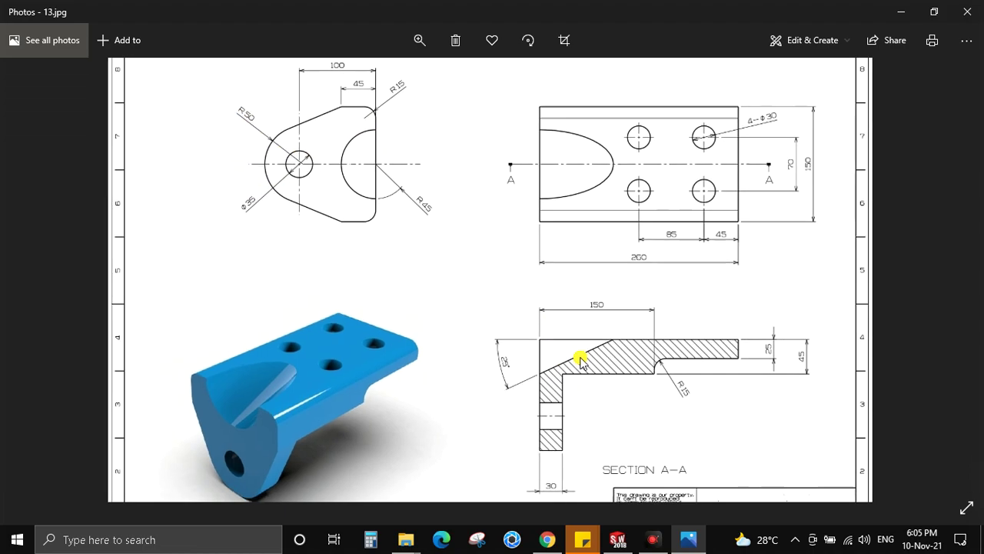
left_click_drag(552, 365, 549, 317)
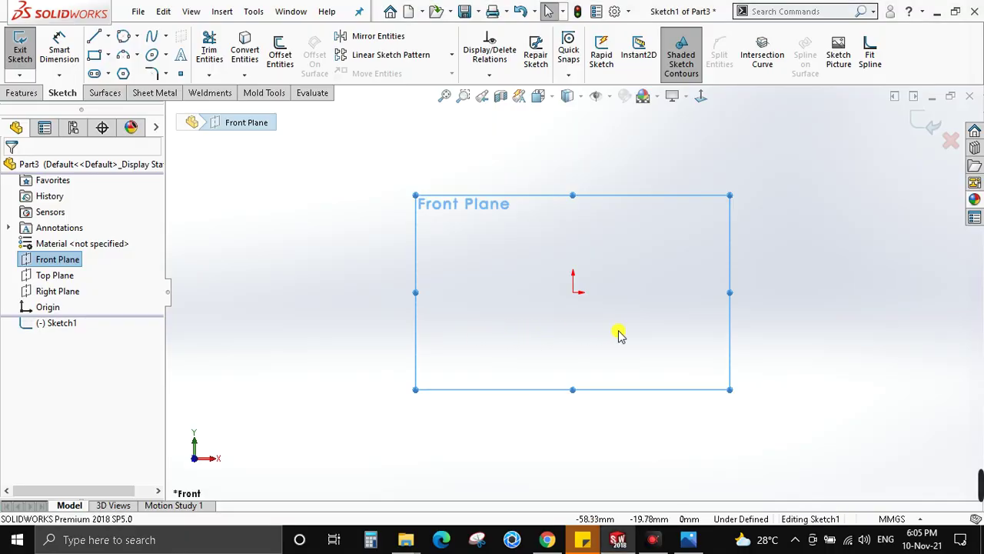
Step: Draw the L-profile lines from the origin: left side, top edge and short right step
key("l")
left_click(573, 291)
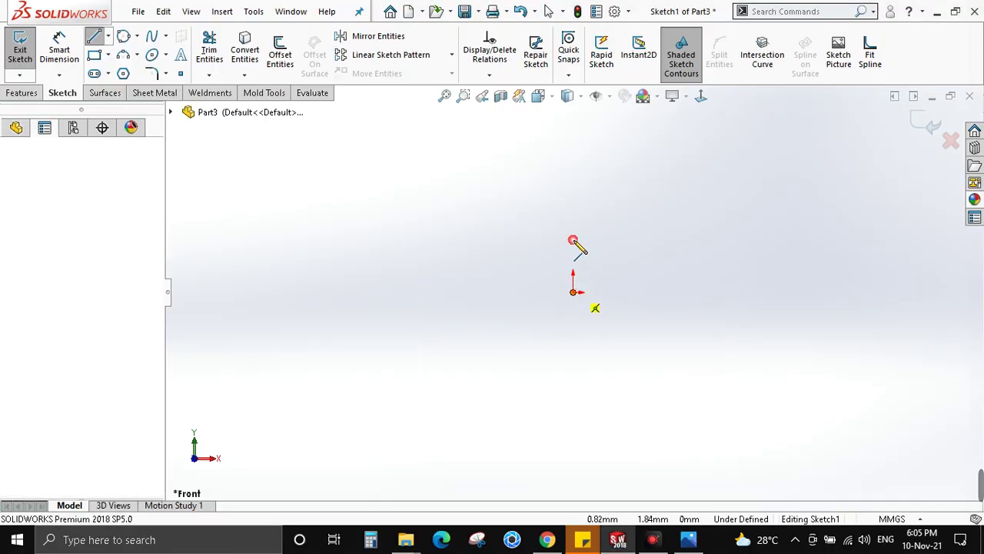
left_click(574, 172)
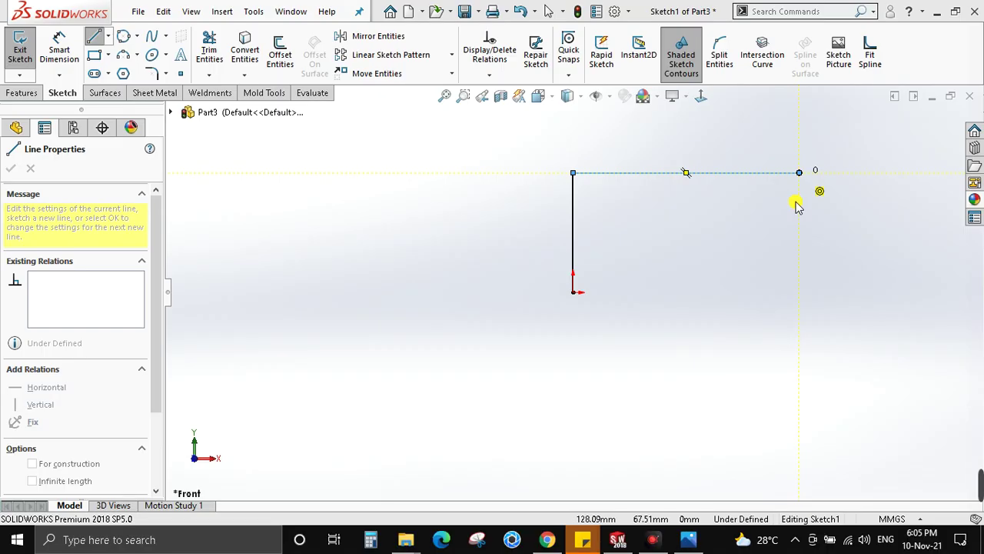
left_click(799, 174)
left_click(799, 194)
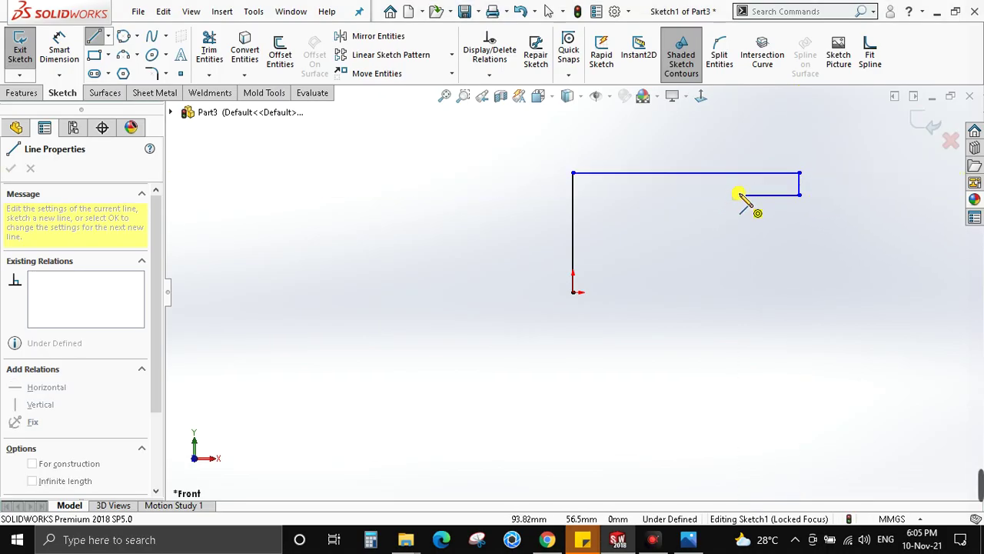
left_click(723, 209)
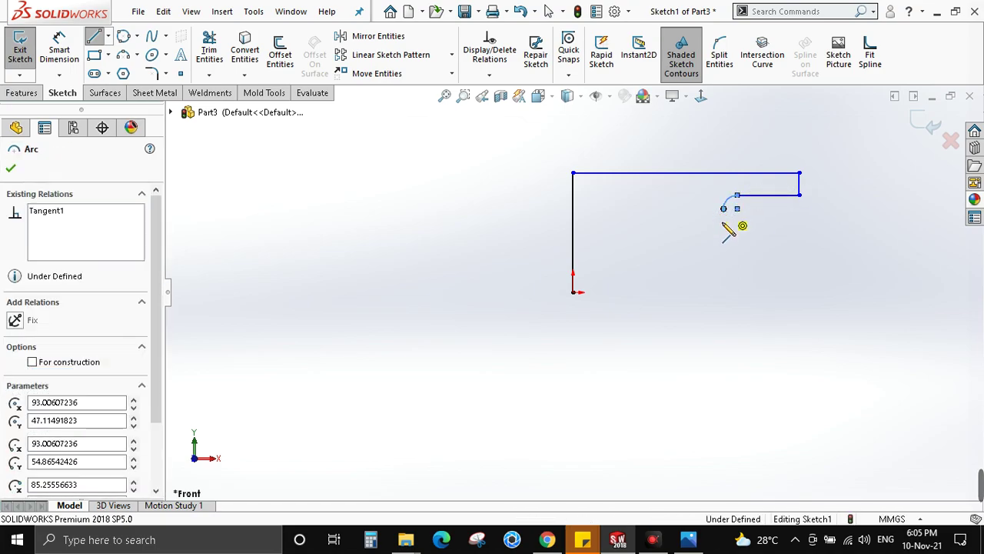
Step: Add the tangent arc at the inner corner and close the profile at the origin
key("alt+Tab")
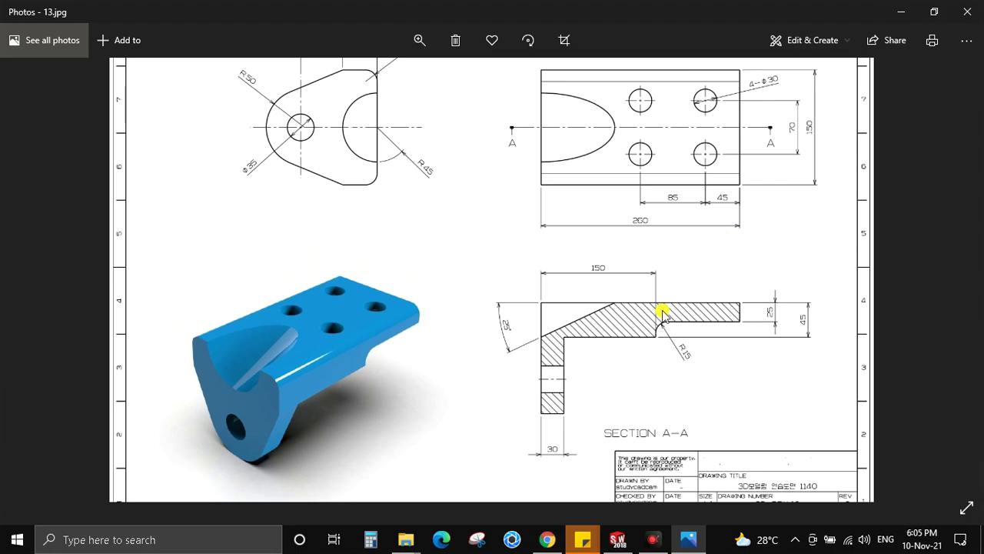
scroll(667, 313, "up", 1)
scroll(685, 318, "up", 2)
scroll(659, 303, "up", 1)
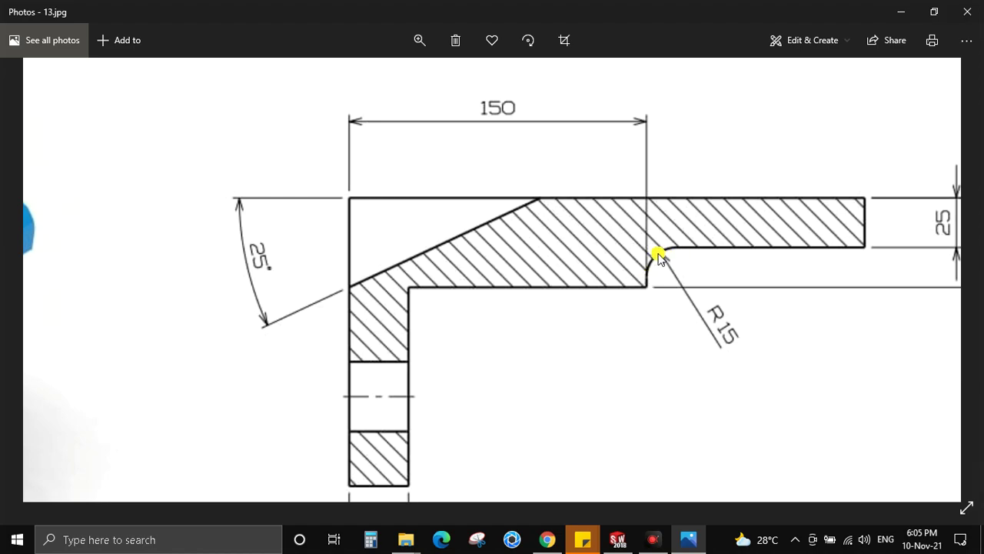
key("alt+Tab")
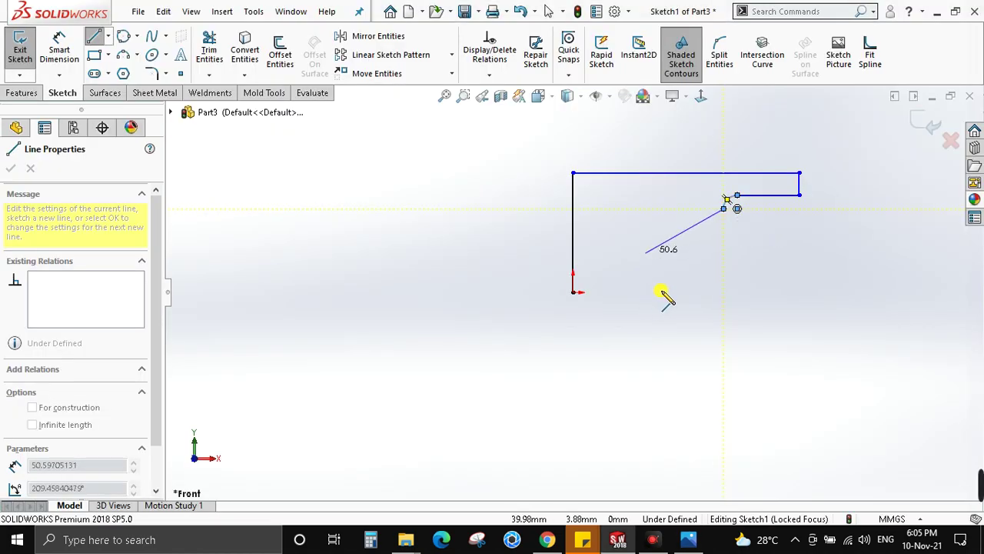
left_click(723, 215)
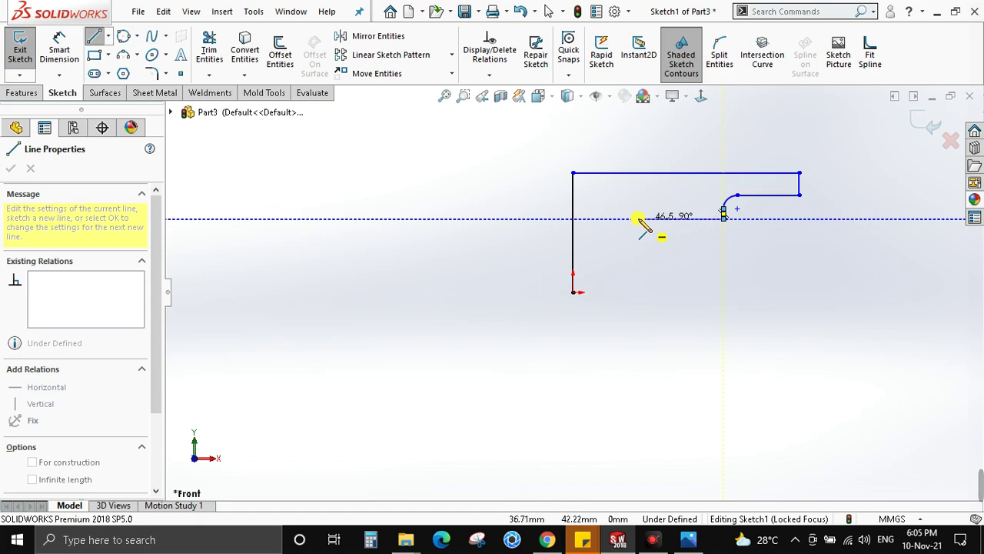
key("alt+Tab")
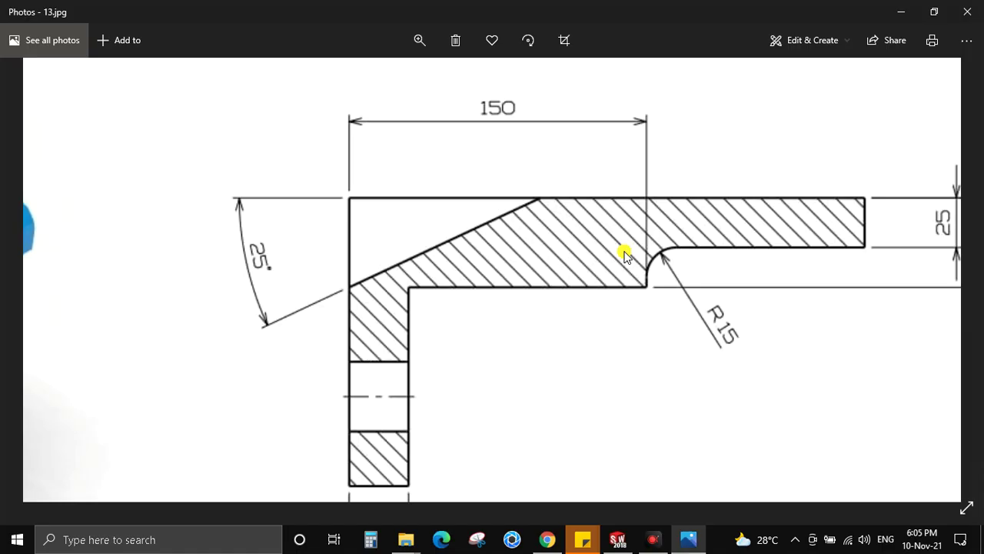
key("alt+Tab")
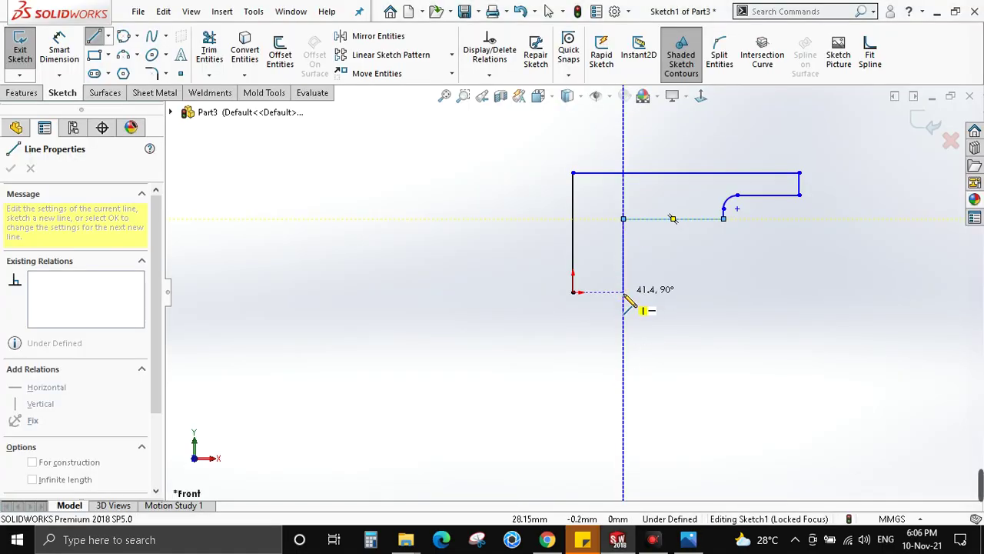
left_click(574, 290)
Step: Recheck Section A-A and begin a Smart Dimension on the top edge
key("alt+Tab")
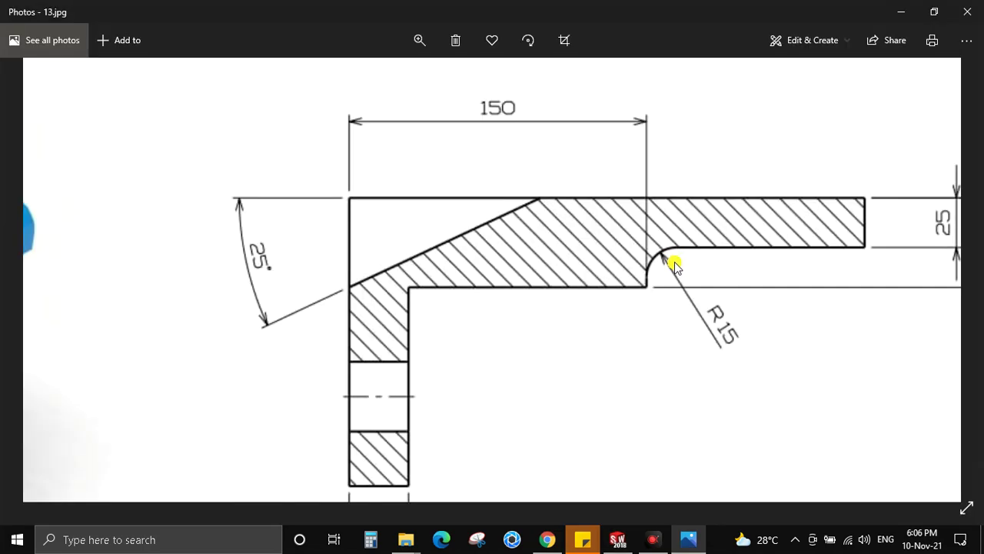
scroll(671, 284, "down", 3)
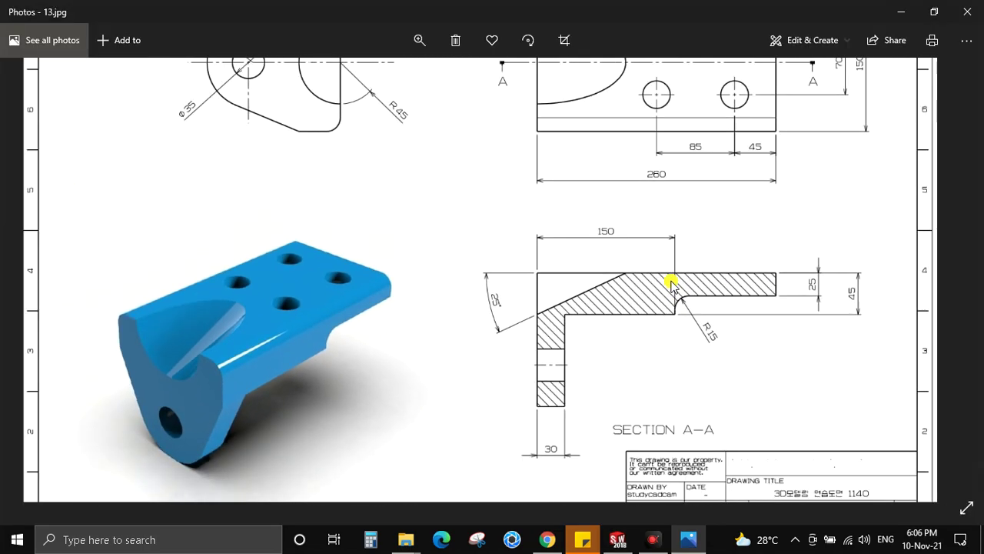
scroll(684, 188, "up", 1)
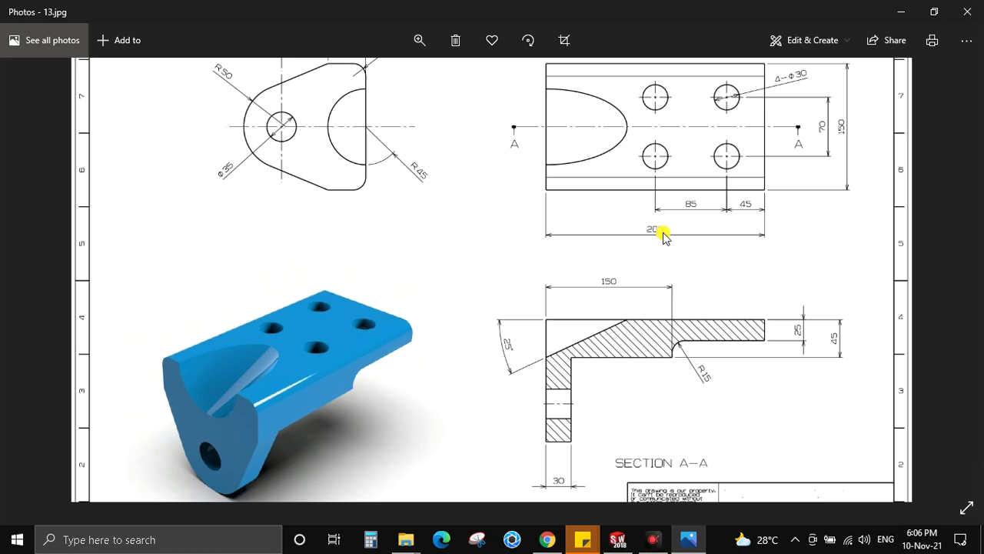
key("alt+Tab")
key("d")
left_click(661, 174)
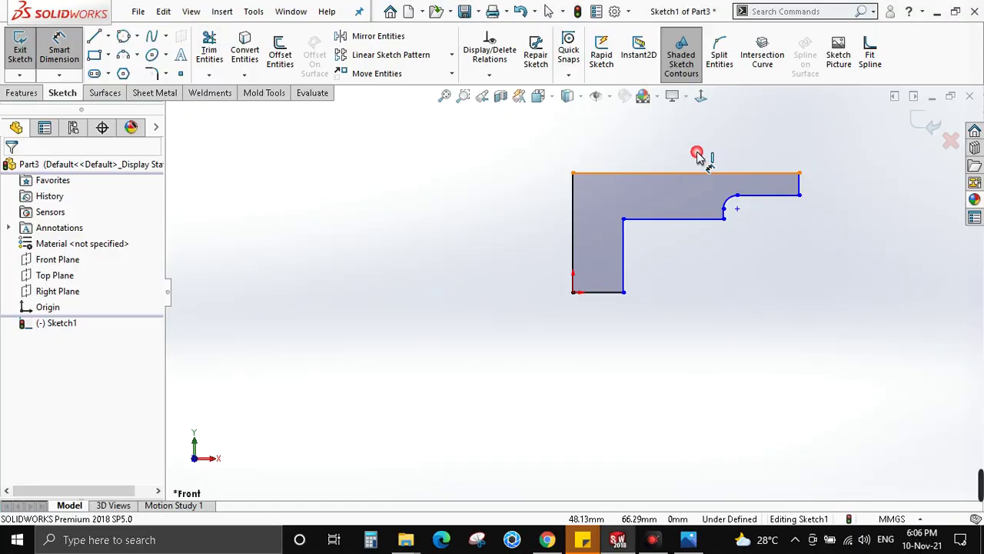
Step: Dimension the profile's top edge to 260 and check the drawing
left_click(669, 151)
type("260")
key("Return")
key("alt+Tab")
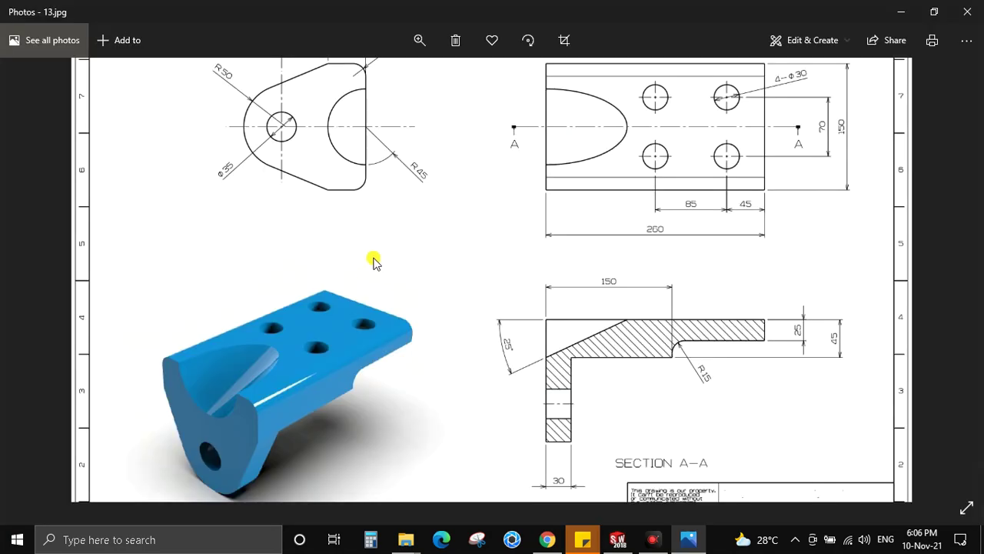
scroll(523, 269, "down", 1)
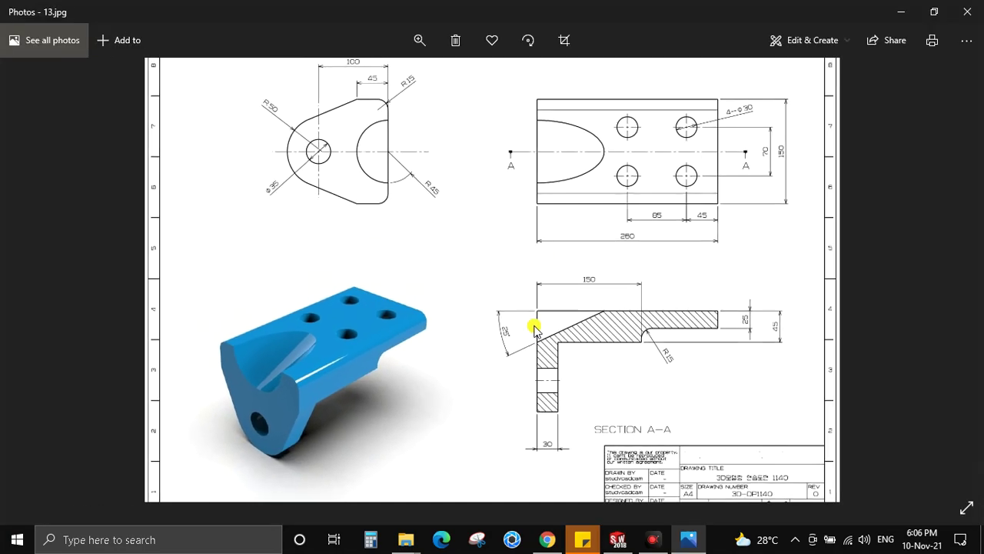
scroll(375, 199, "down", 1)
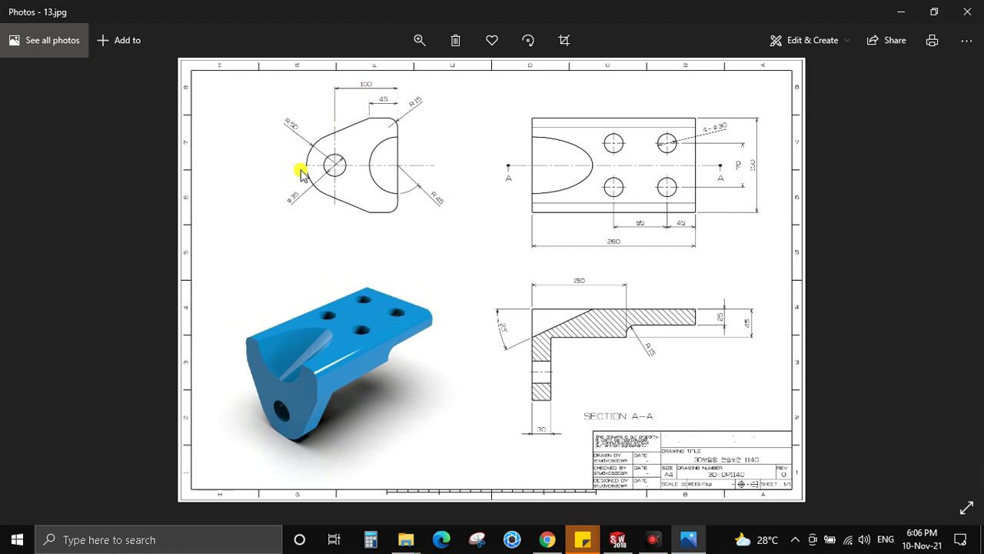
key("alt+Tab")
Step: Dimension the left vertical edge to the 150 overall height
left_click(573, 199)
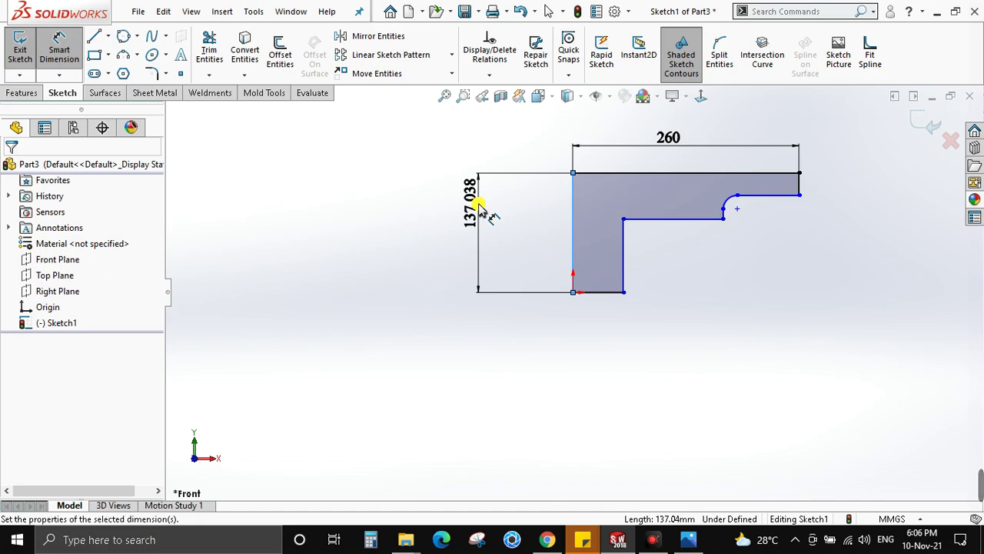
left_click(479, 211)
key("Return")
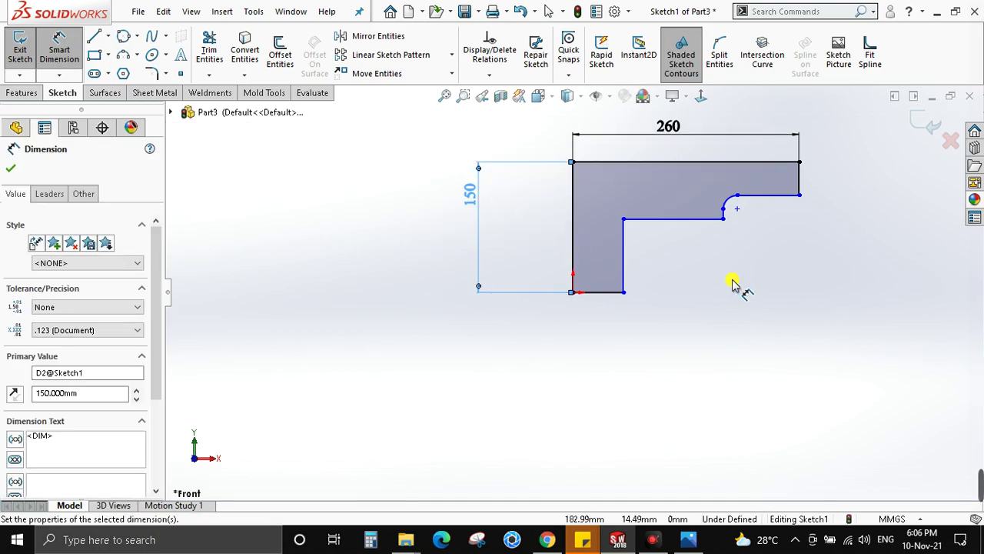
key("alt+Tab")
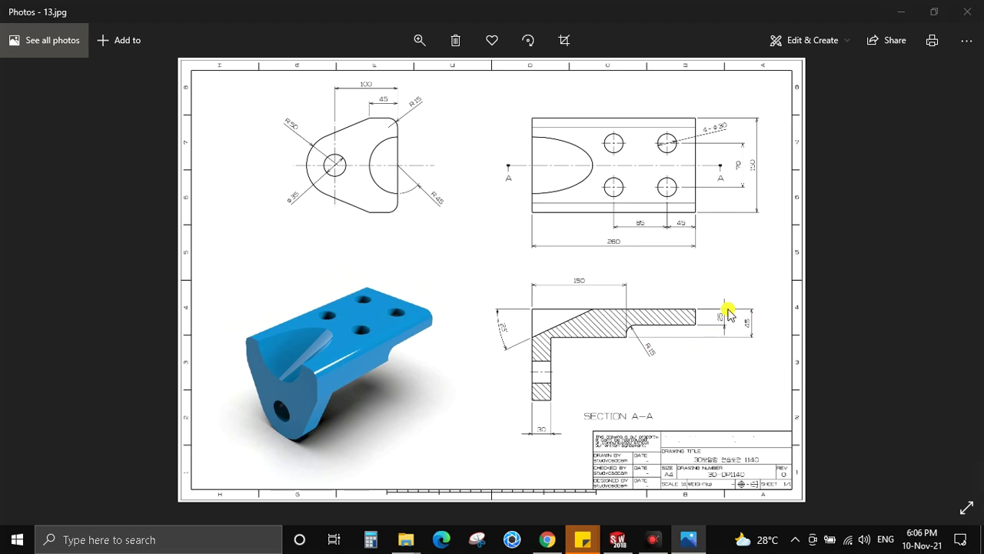
key("alt+Tab")
Step: Set the right end thickness to 25 and place the step height dimension
left_click(800, 178)
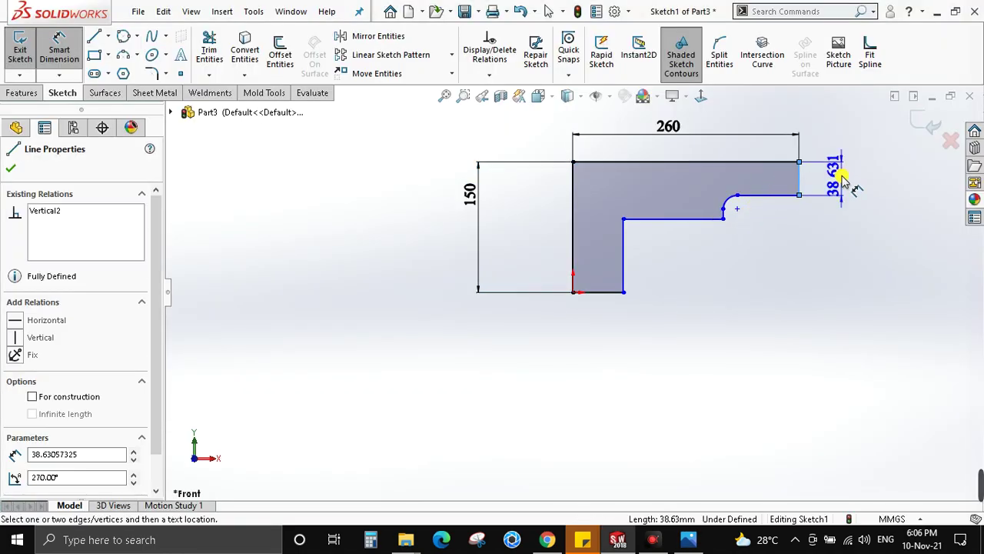
left_click(842, 179)
key("Return")
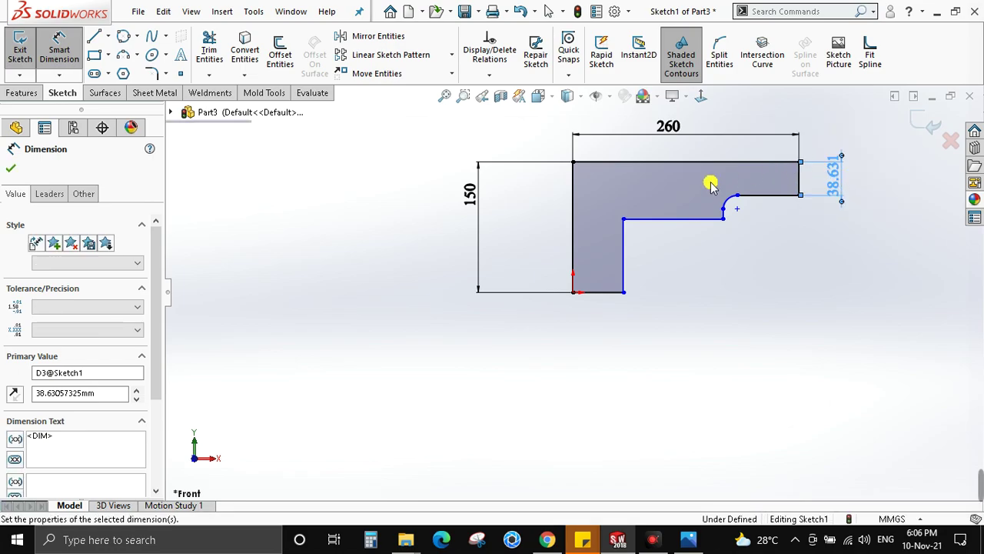
left_click(701, 162)
left_click(684, 218)
left_click(907, 197)
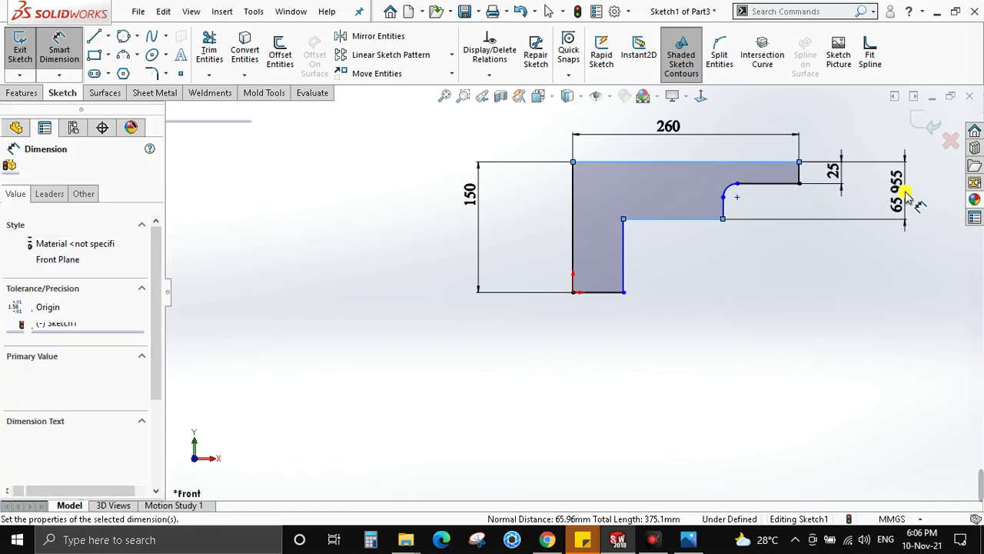
Step: Set the step height to 45 and the inner corner fillet to R15
type("45")
key("Return")
left_click(729, 193)
left_click(793, 247)
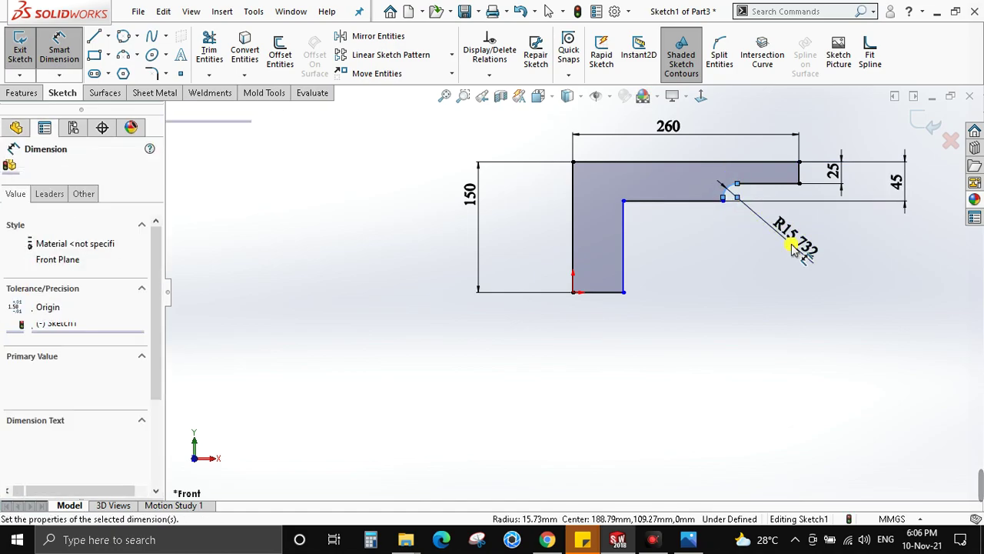
type("15")
key("Return")
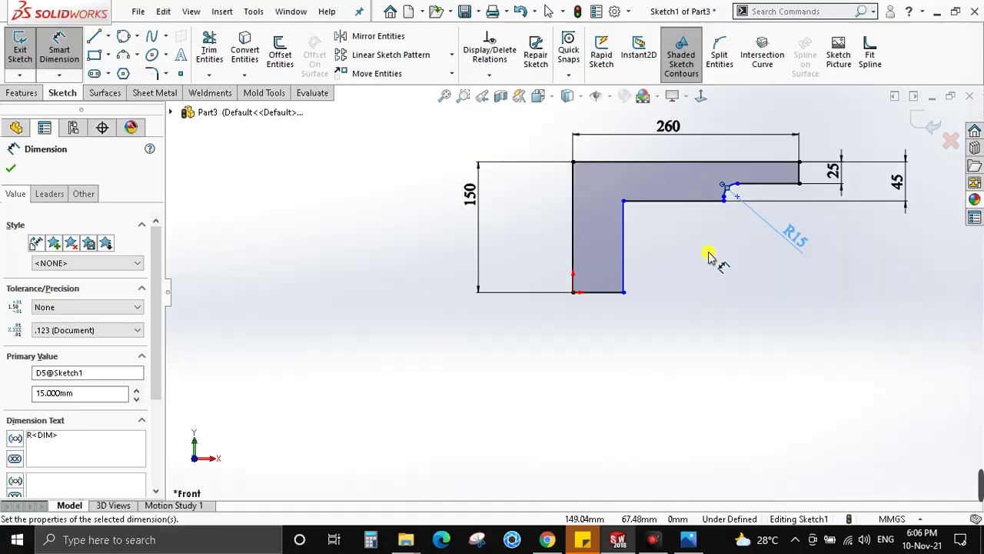
key("alt+Tab")
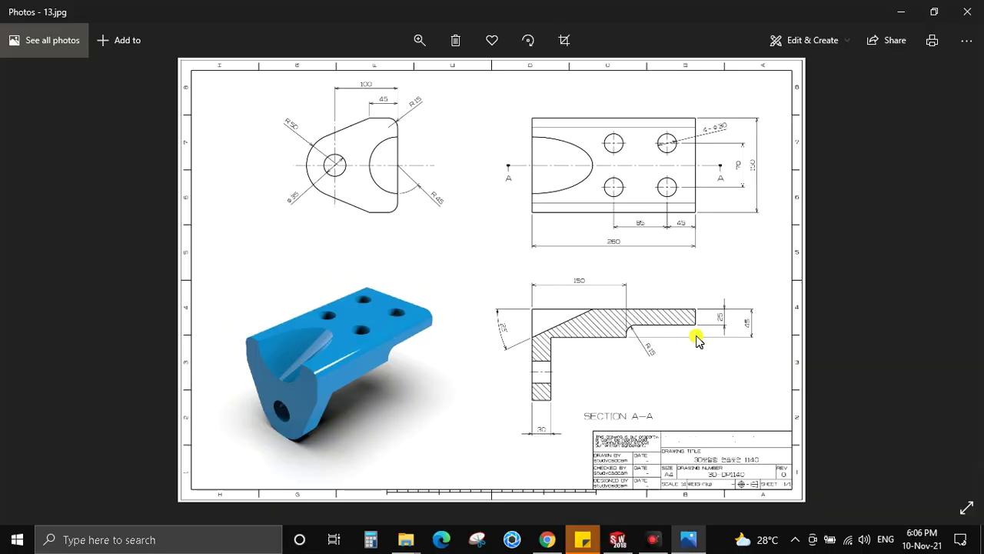
key("alt+Tab")
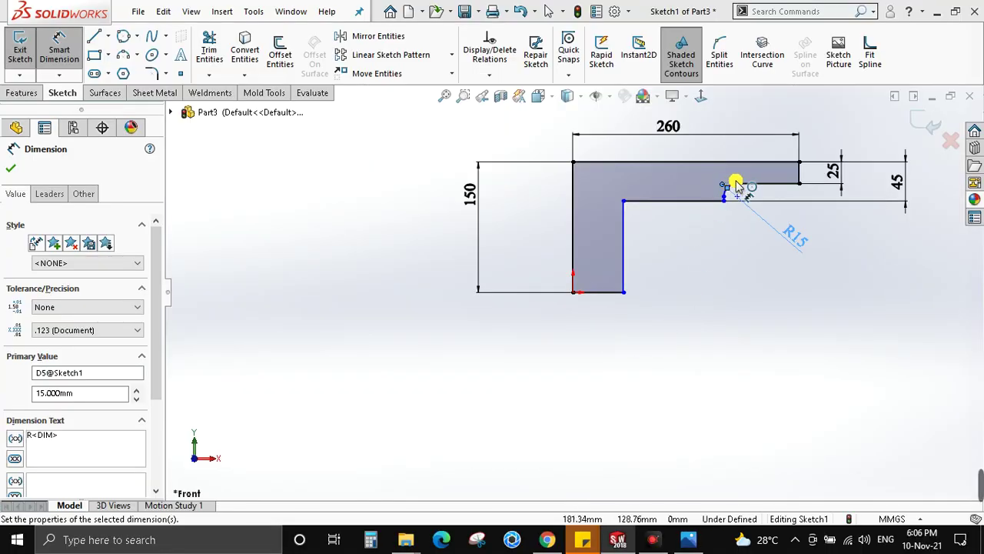
Step: Dimension the upper length to 150 and the leg width to 30, fully defining the sketch
left_click(724, 201)
left_click(572, 208)
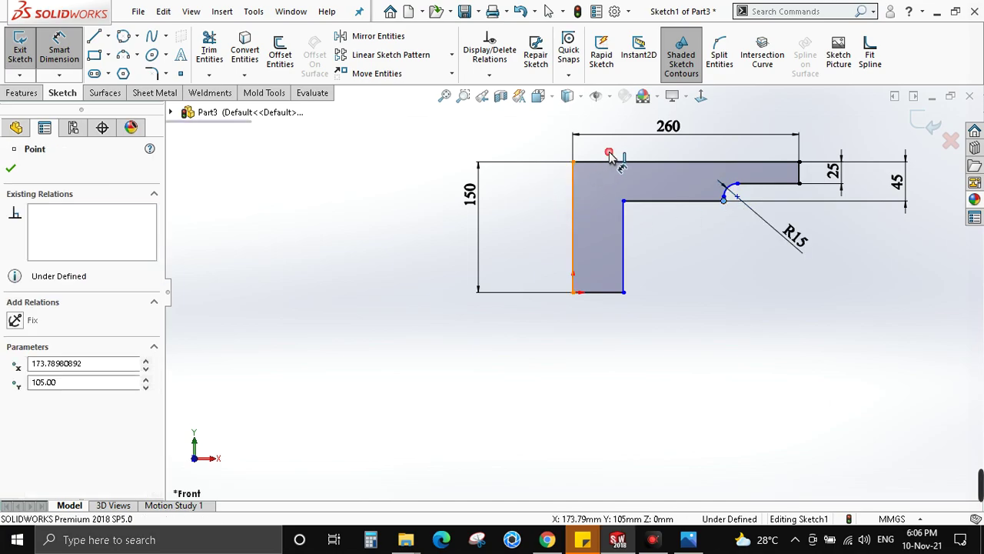
left_click(637, 148)
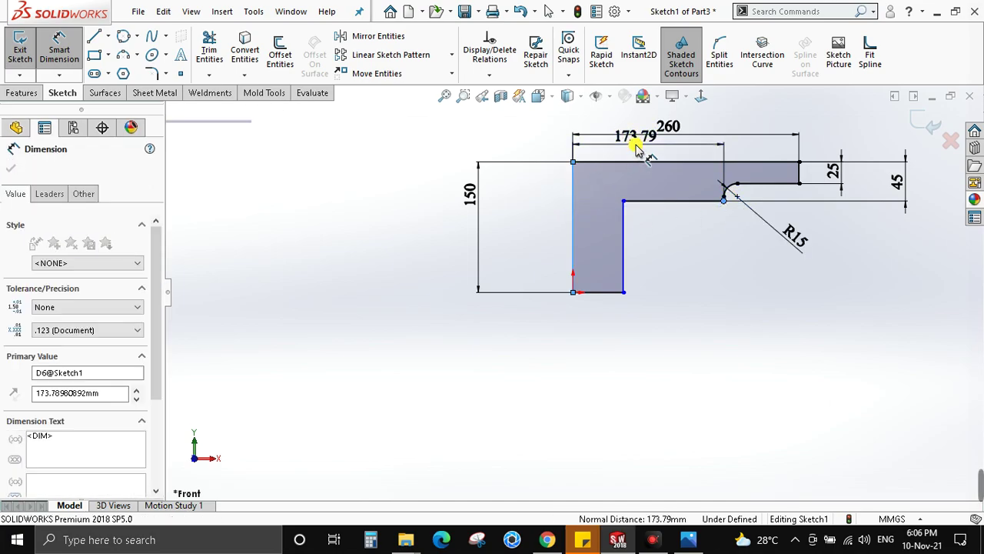
type("150")
key("Return")
left_click(604, 293)
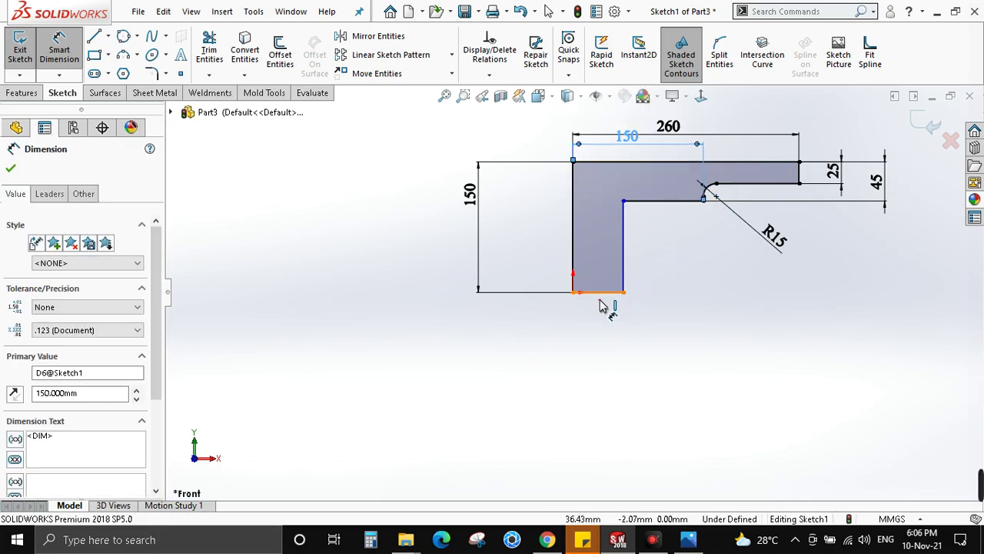
left_click(604, 333)
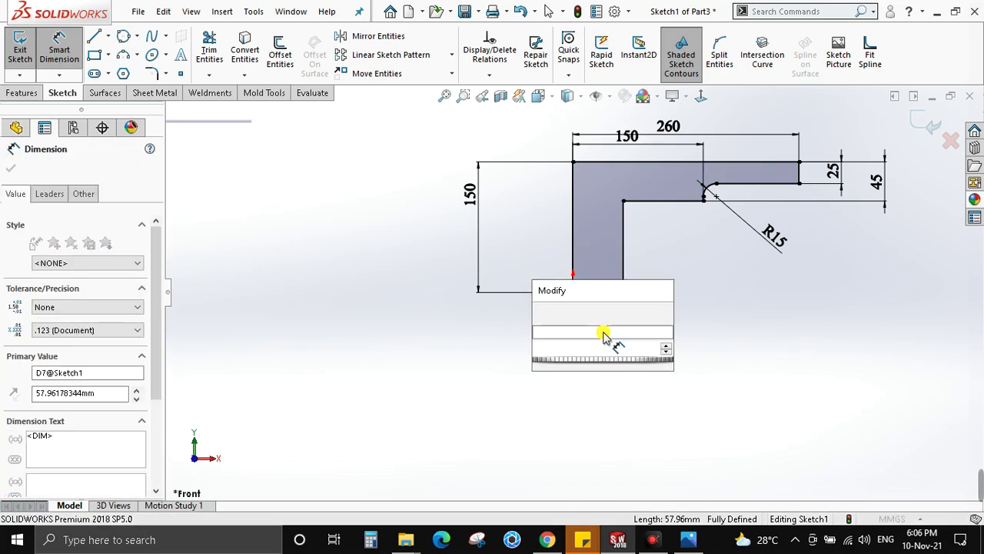
type("30")
key("Return")
key("Escape")
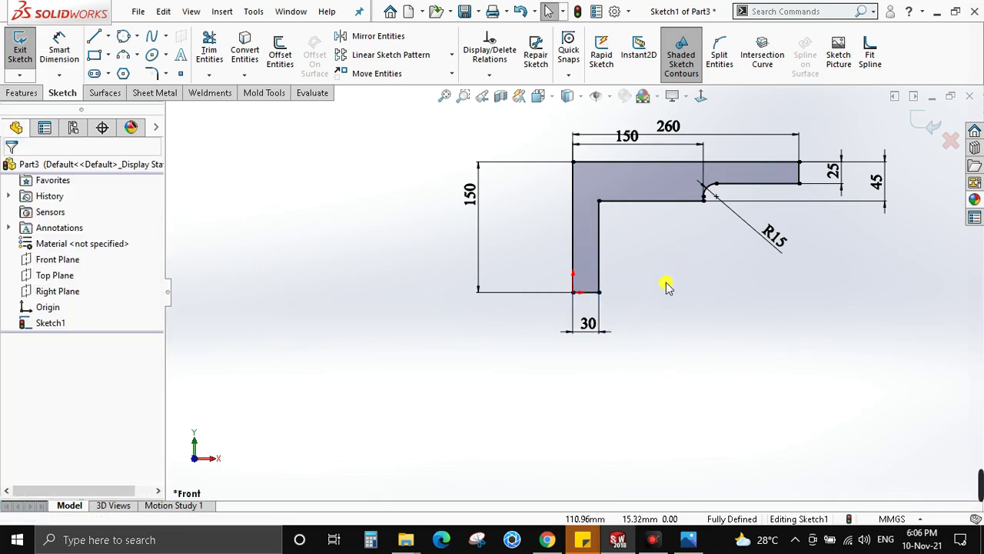
key("alt+Tab")
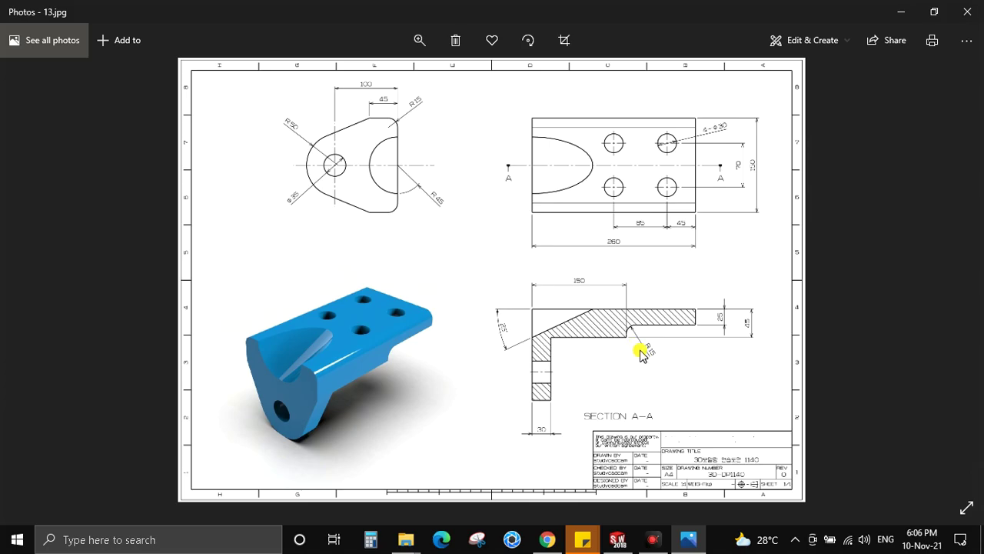
Step: Extrude Sketch1 with Mid Plane end condition to 150 mm, creating Boss-Extrude1
key("alt+Tab")
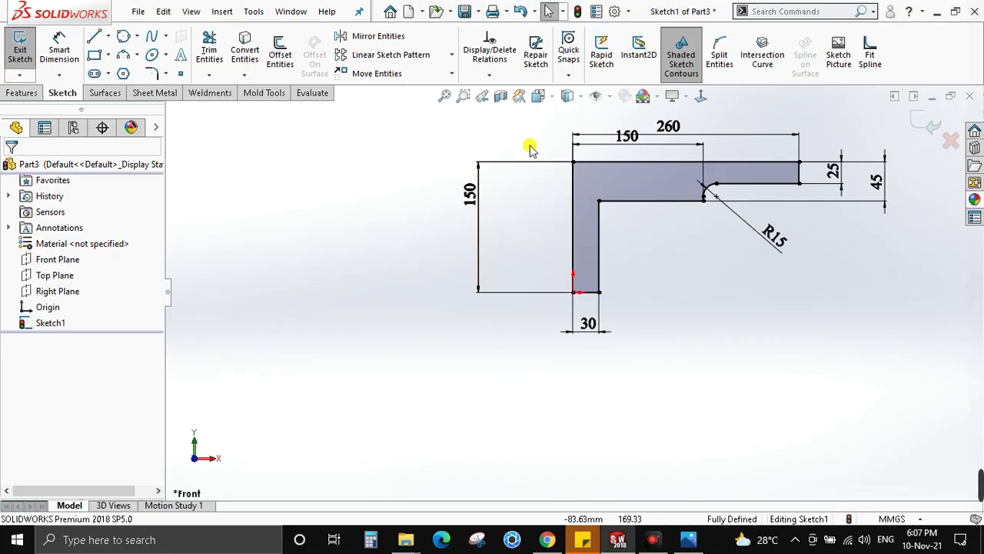
left_click(23, 93)
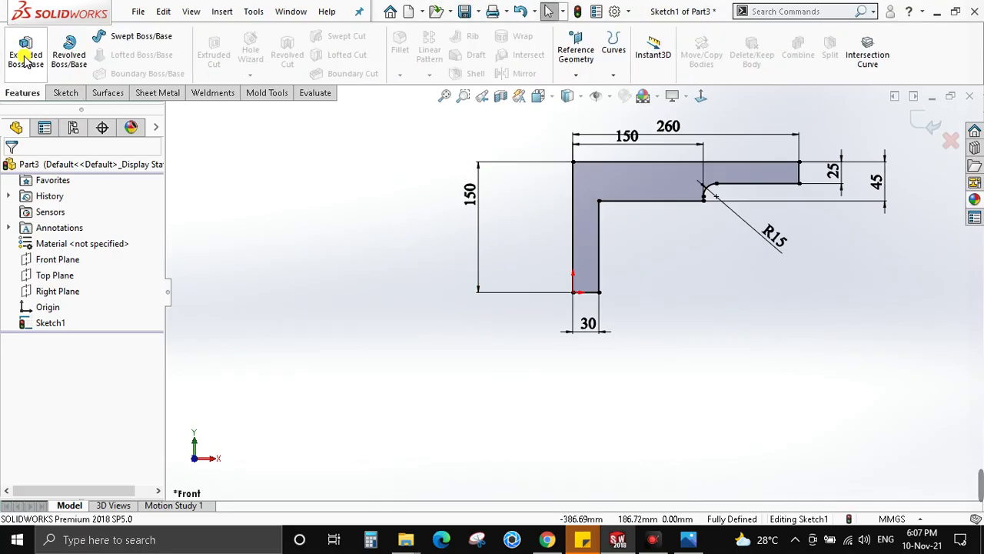
left_click(25, 60)
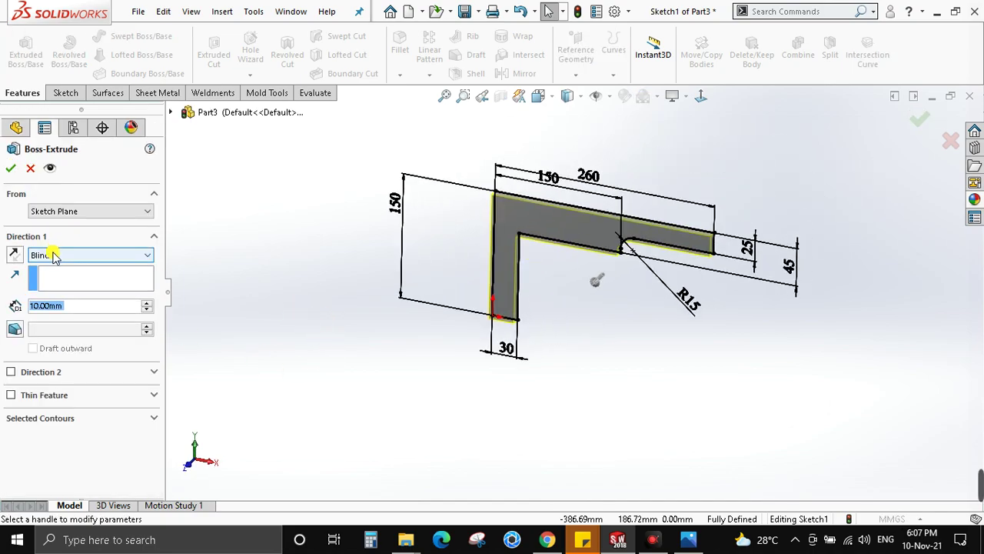
left_click(54, 256)
left_click(44, 305)
key("alt+Tab")
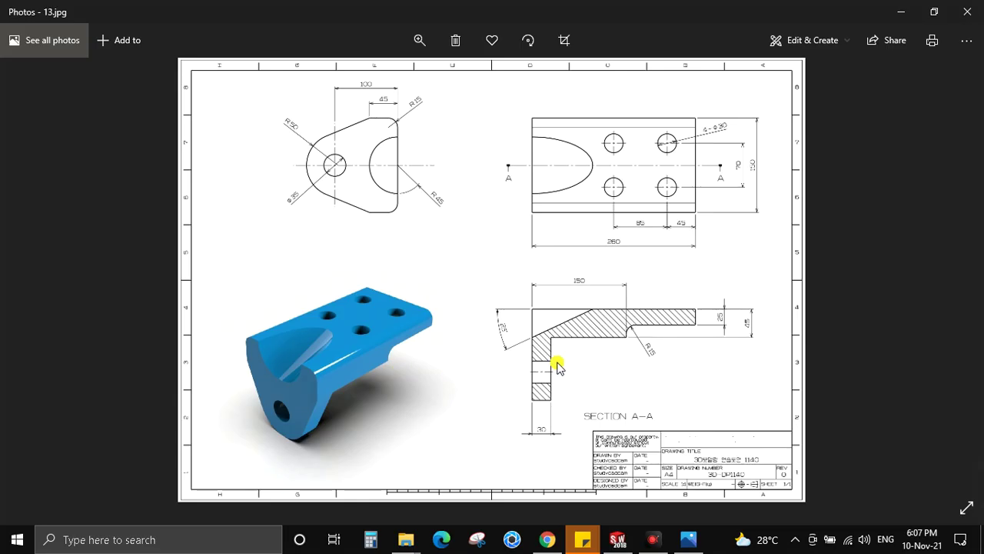
scroll(748, 168, "up", 2)
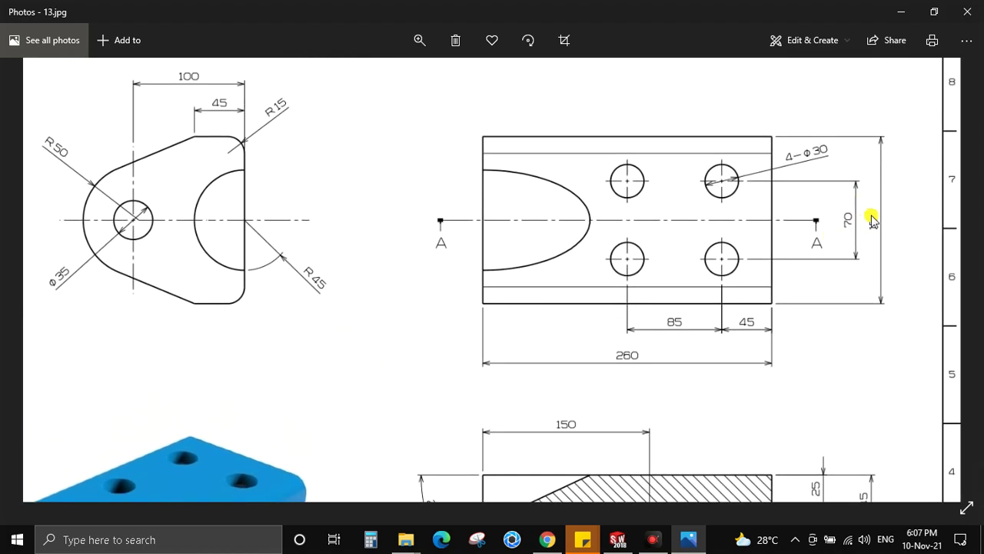
key("alt+Tab")
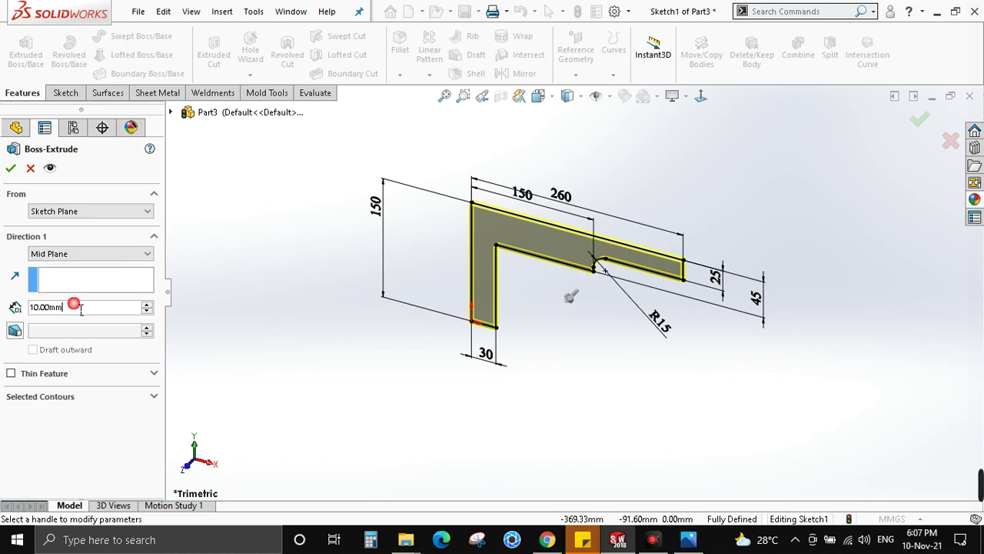
type("150")
key("Return")
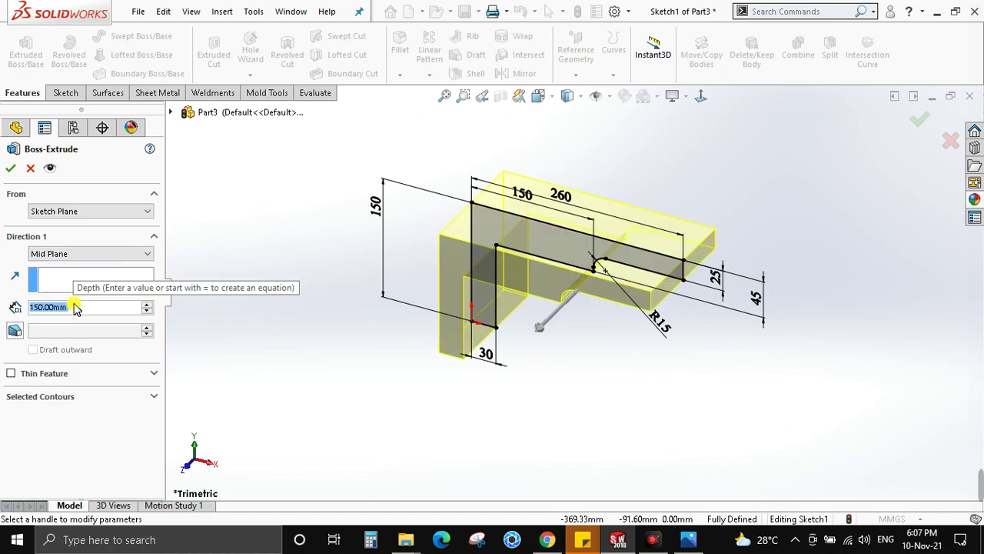
left_click(11, 170)
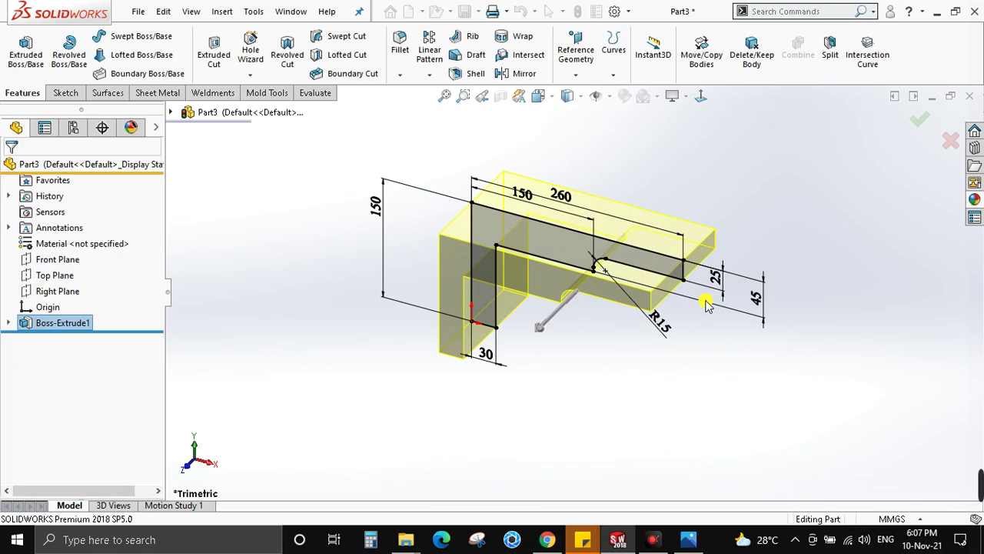
mouse_move(705, 303)
middle_mouse_down()
mouse_move(579, 215)
mouse_move(567, 352)
middle_mouse_up()
key("space")
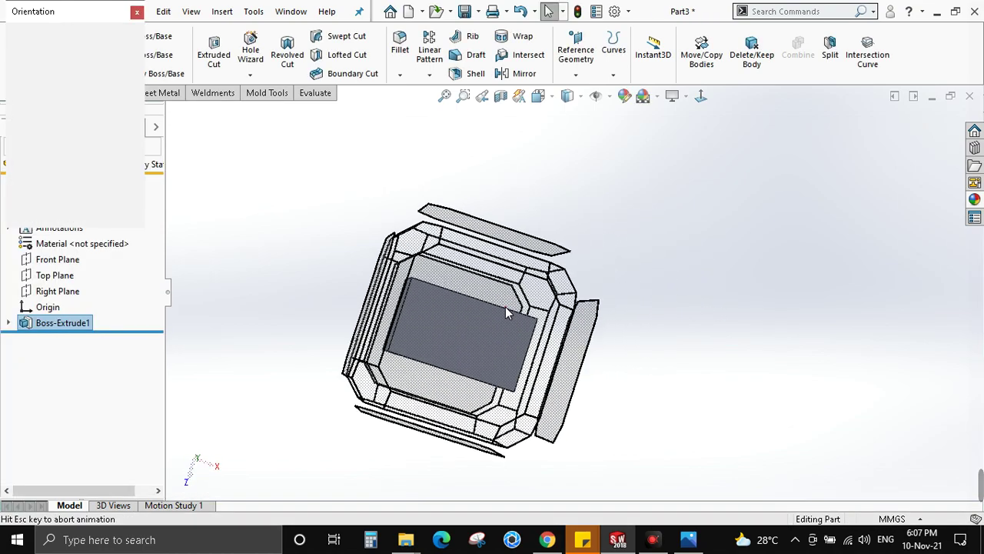
Step: Start a new sketch on the bracket's top face
key("Escape")
key("alt+Tab")
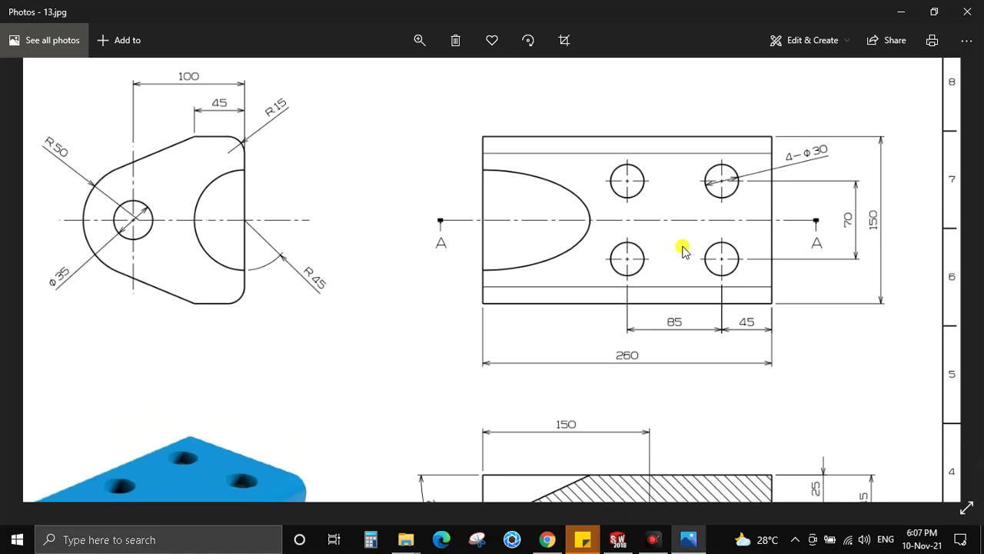
key("alt+Tab")
right_click(630, 220)
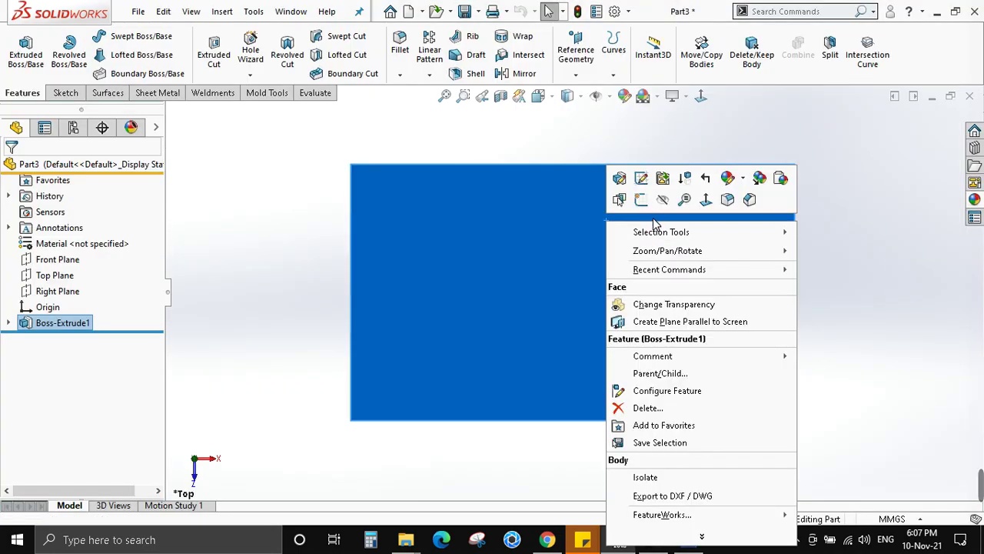
left_click(641, 204)
Step: Sketch two hole circles and a centreline spanning the face edge to edge
right_click_drag(633, 204, 587, 235)
left_click(580, 223)
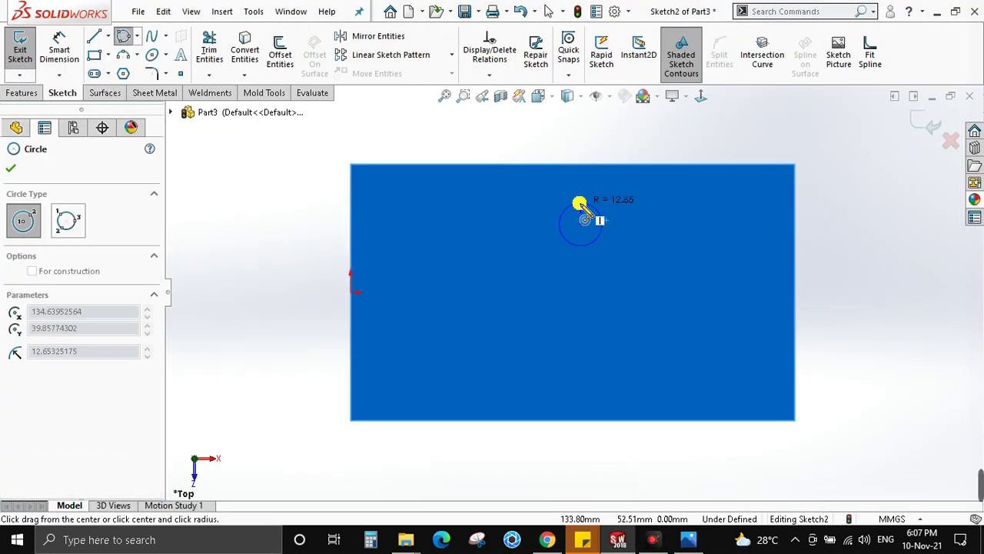
left_click(581, 202)
left_click(684, 224)
left_click(684, 196)
key("Escape")
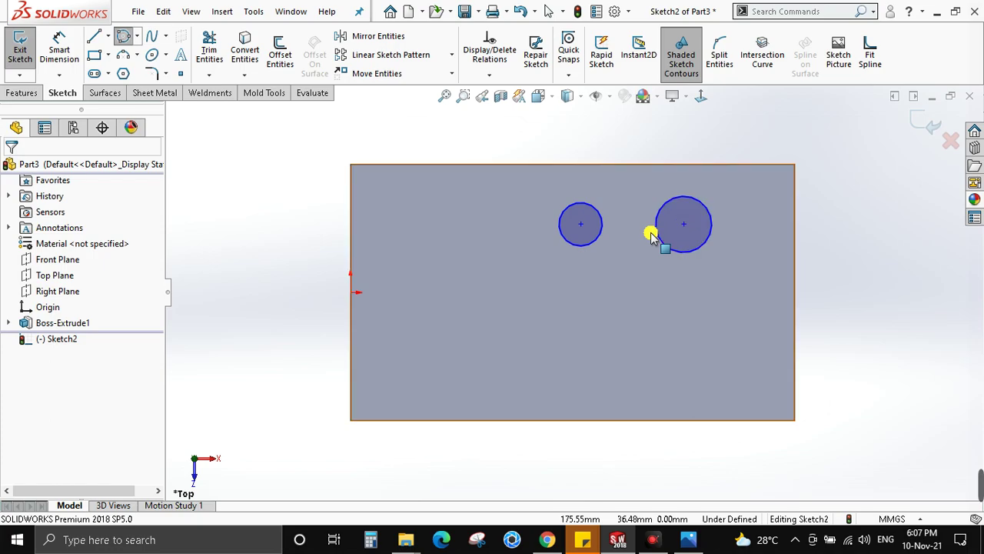
key("l")
left_click(351, 292)
left_click(795, 292)
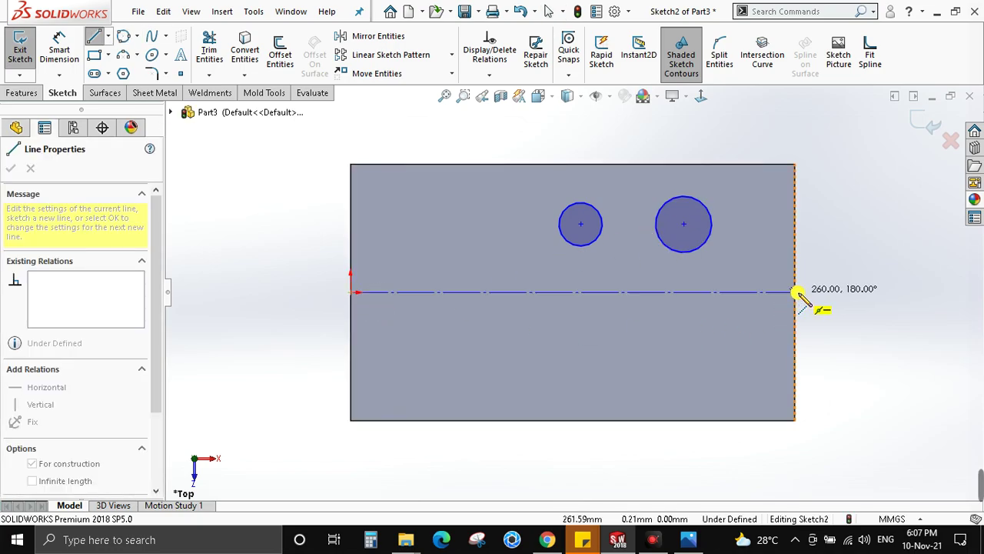
key("Escape")
Step: Make the two circles equal and their centres horizontal
left_click_drag(838, 244, 505, 200)
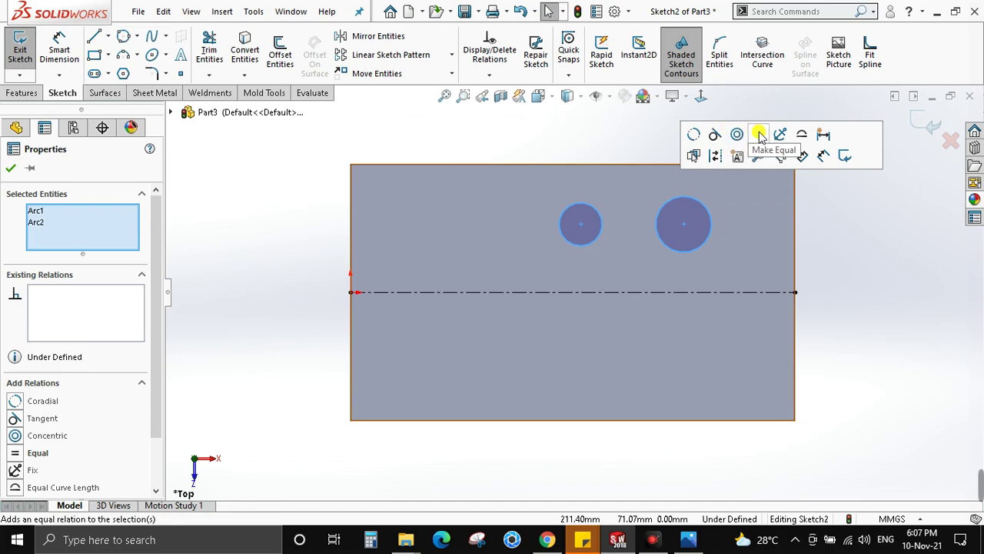
left_click(758, 136)
left_click(683, 225)
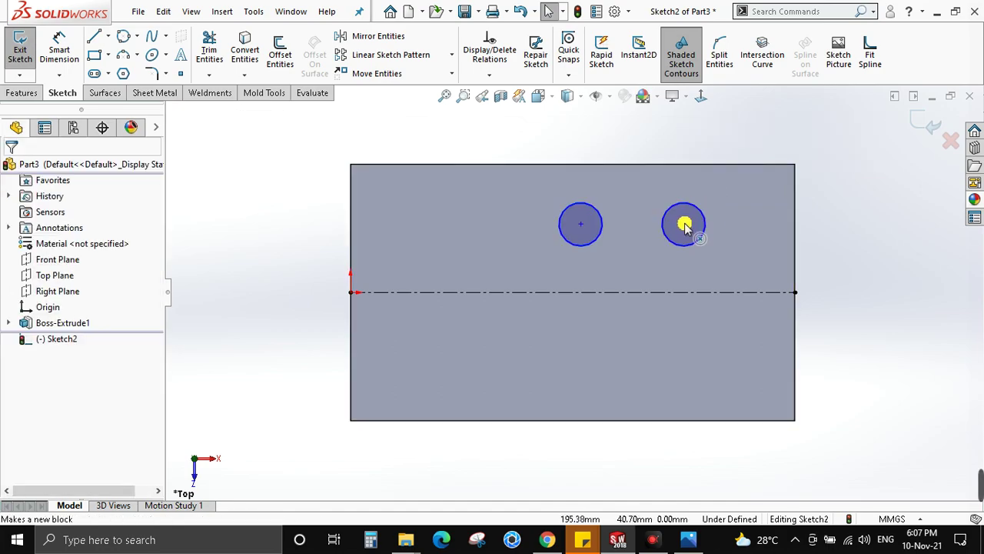
left_click(581, 224, "ctrl")
left_click(627, 159)
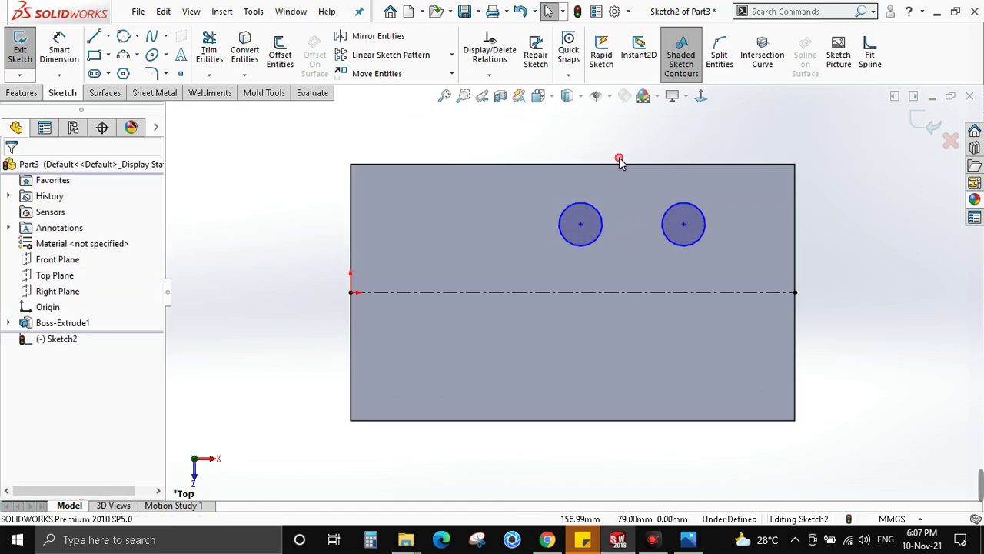
left_click(580, 223)
left_click(684, 224, "ctrl")
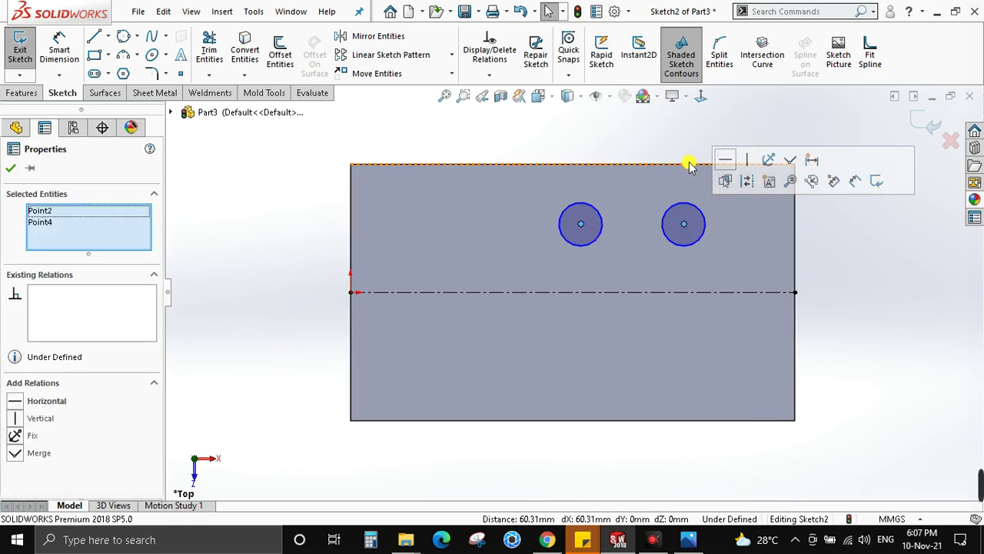
left_click(724, 161)
key("alt+Tab")
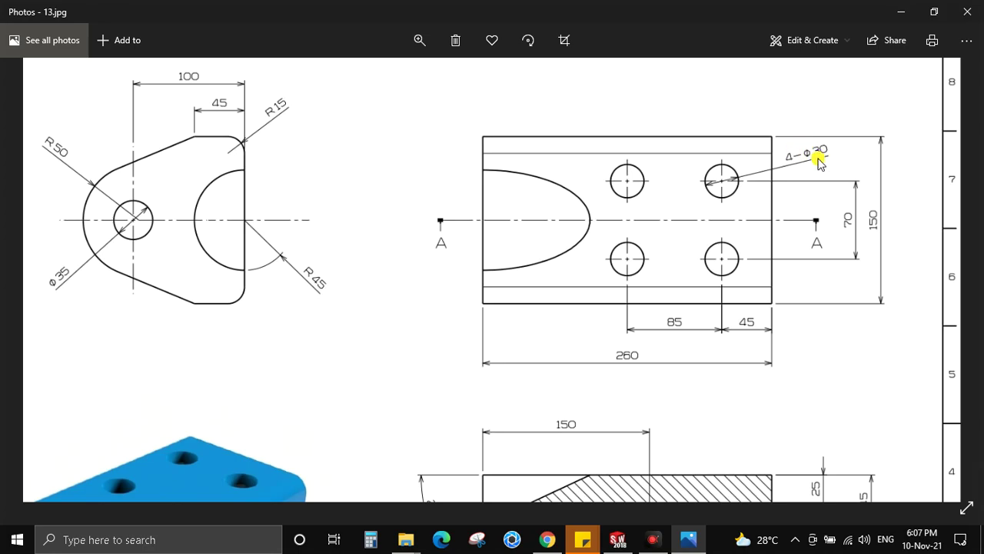
key("alt+Tab")
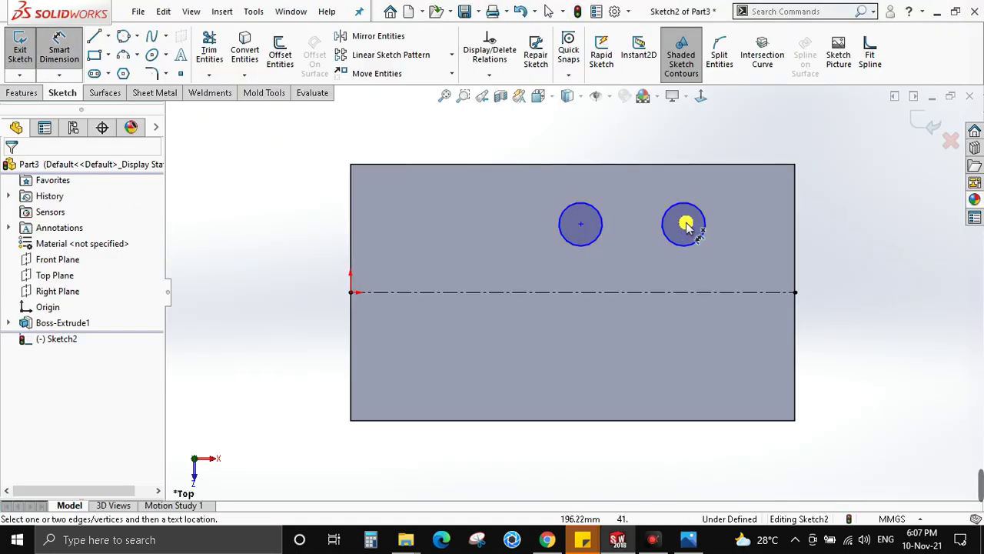
Step: Dimension the right hole circle to Ø30
left_click(704, 222)
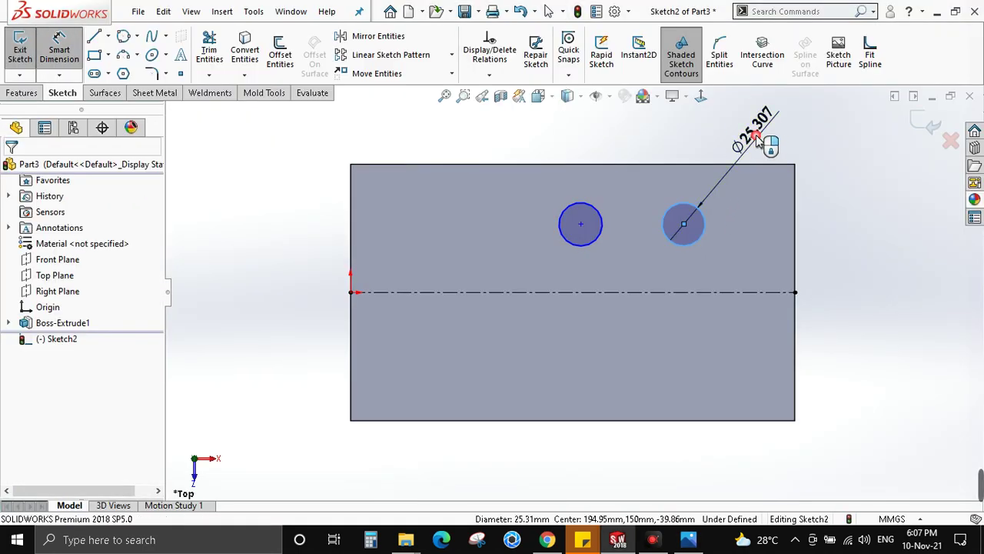
left_click(757, 138)
key("alt+Tab")
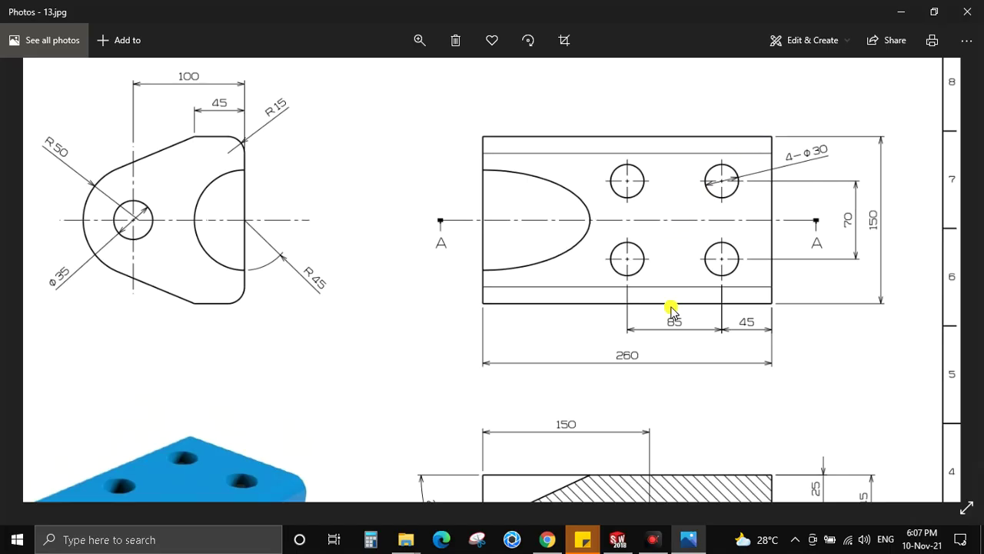
key("alt+Tab")
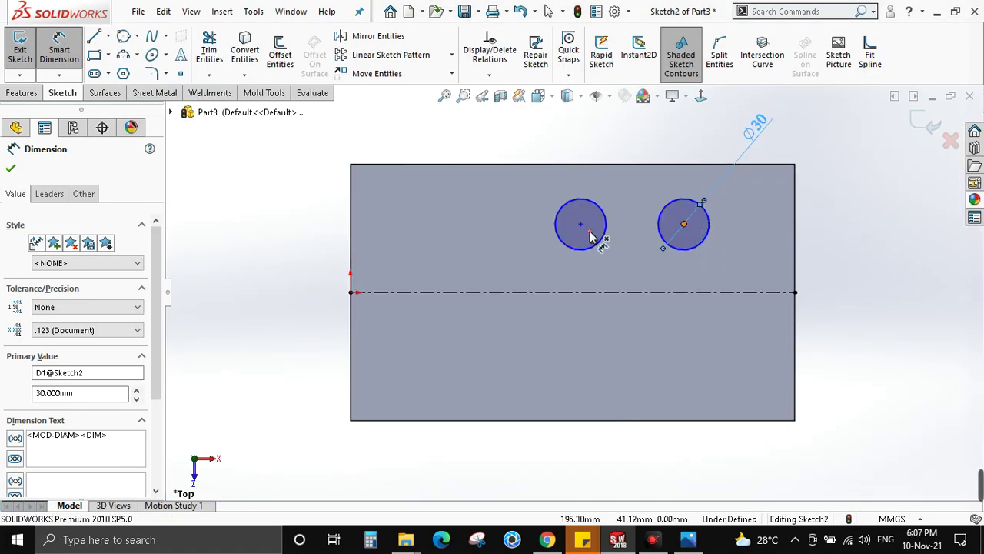
Step: Set the distance between the two hole centres to 85 mm
left_click(582, 227)
left_click(683, 224)
left_click(635, 144)
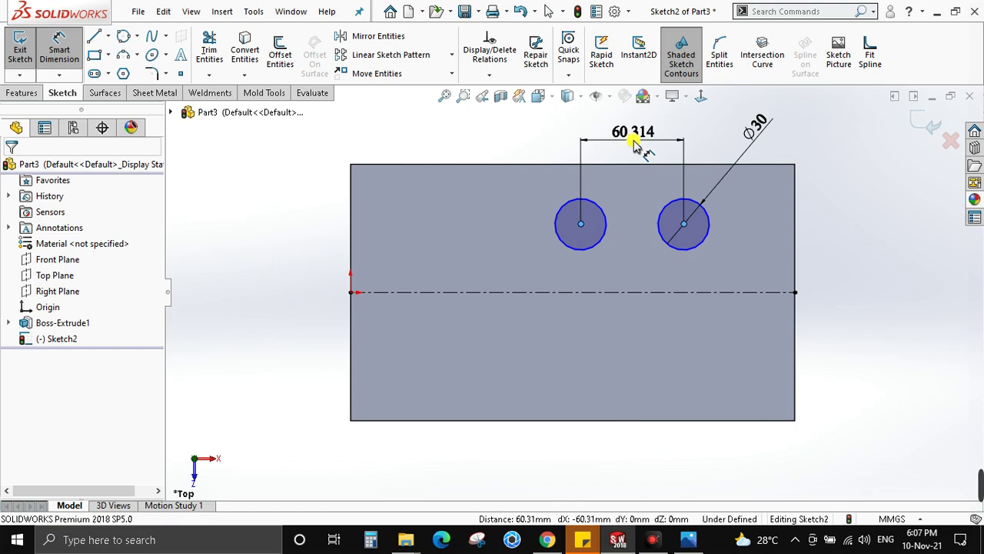
type("85")
key("Return")
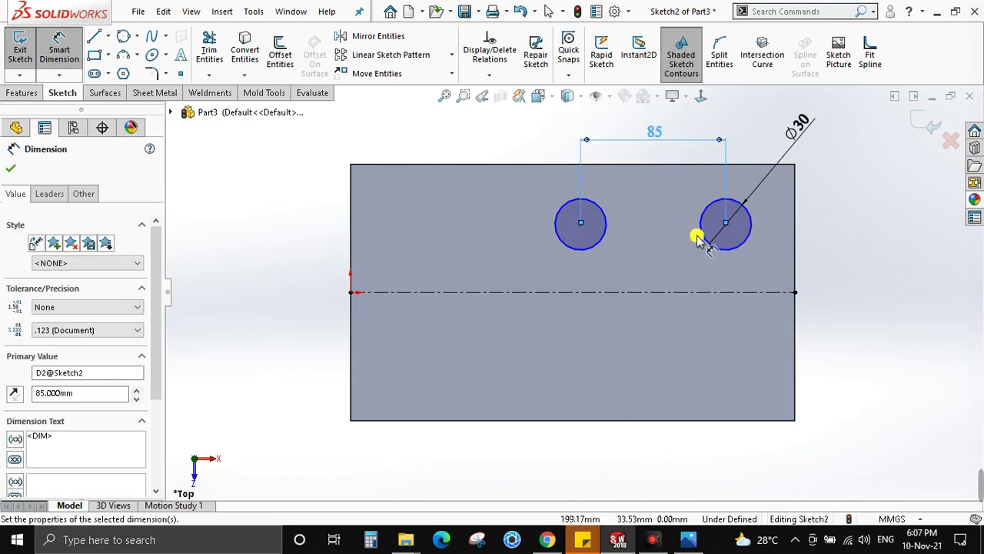
key("Escape")
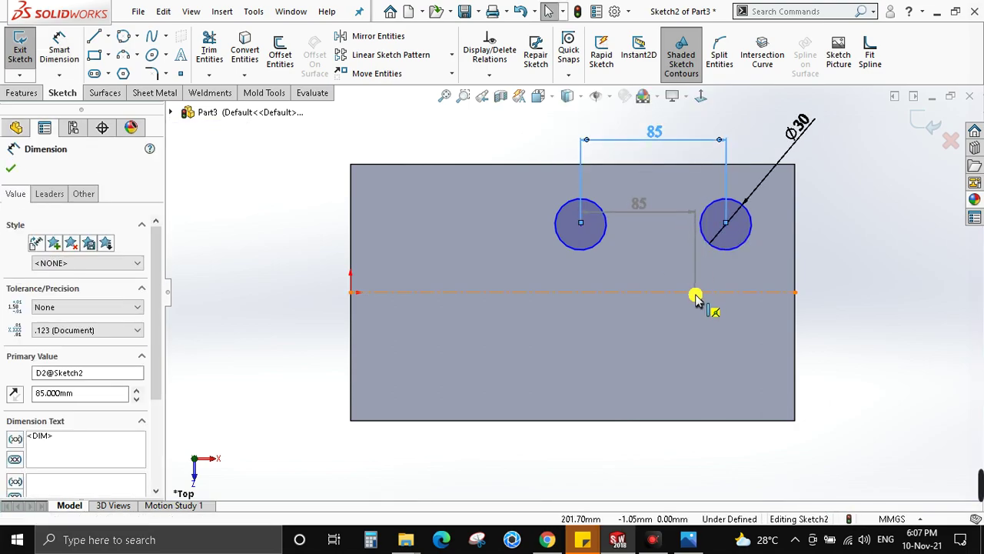
Step: Dimension the hole centre to the centreline as a 70 mm span
left_click(725, 224)
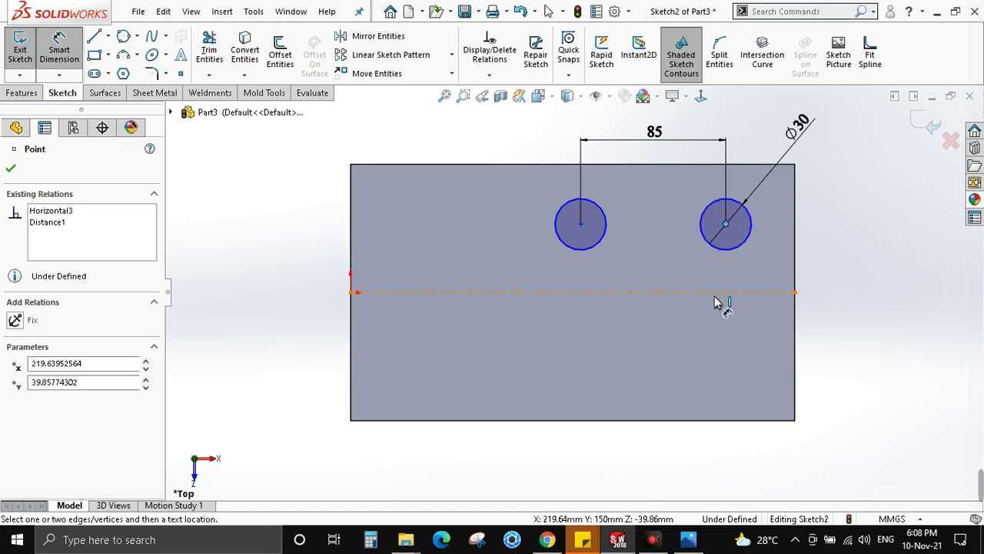
left_click(723, 292)
left_click(884, 318)
key("alt+Tab")
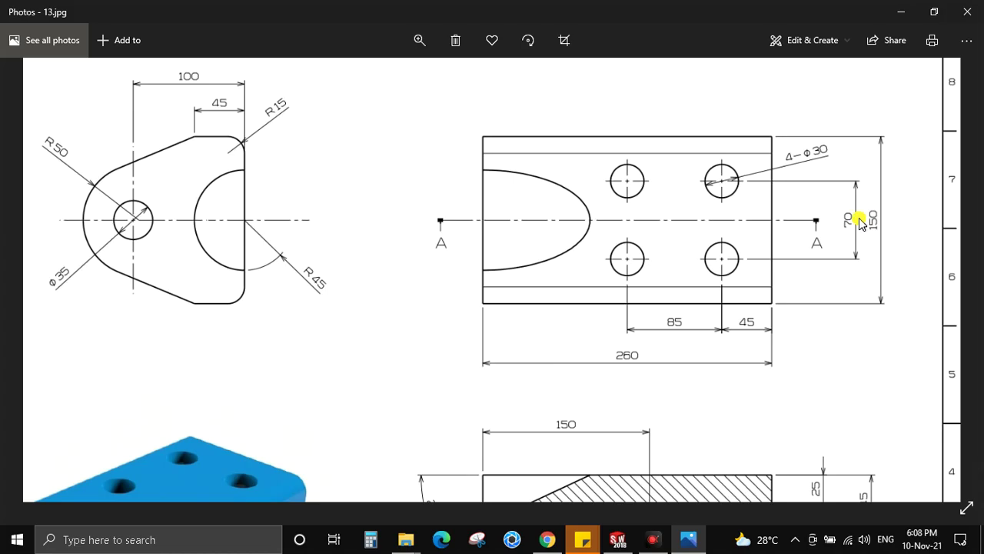
key("alt+Tab")
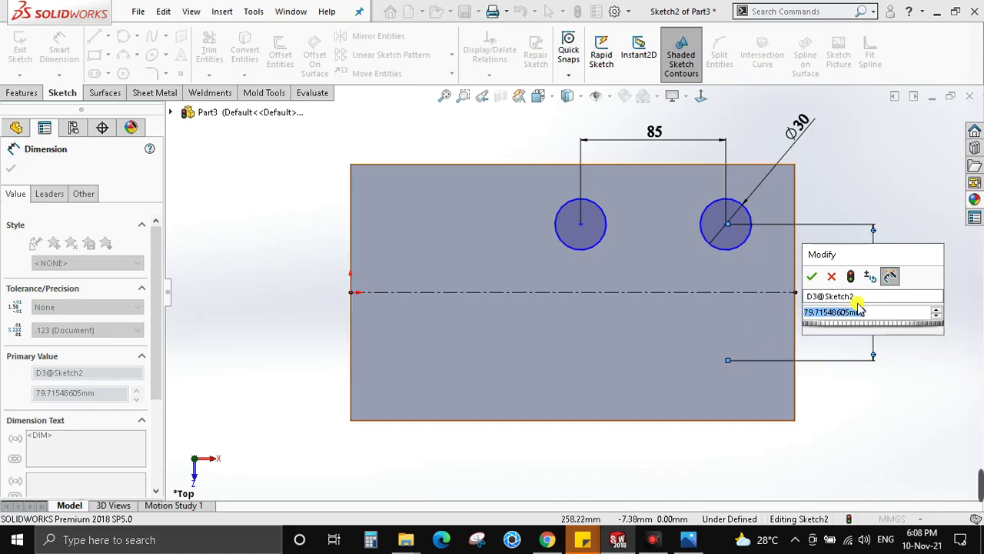
type("70")
key("Return")
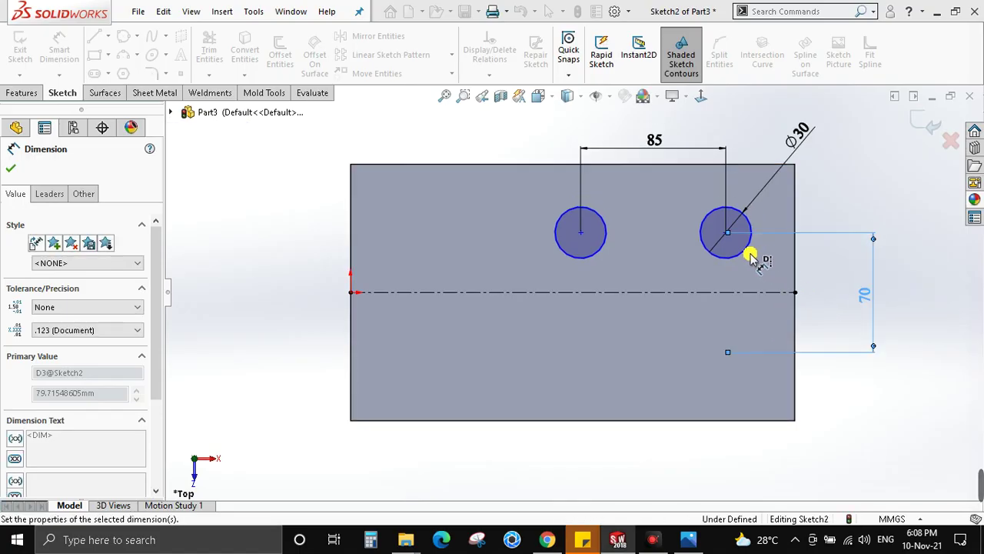
left_click(726, 233)
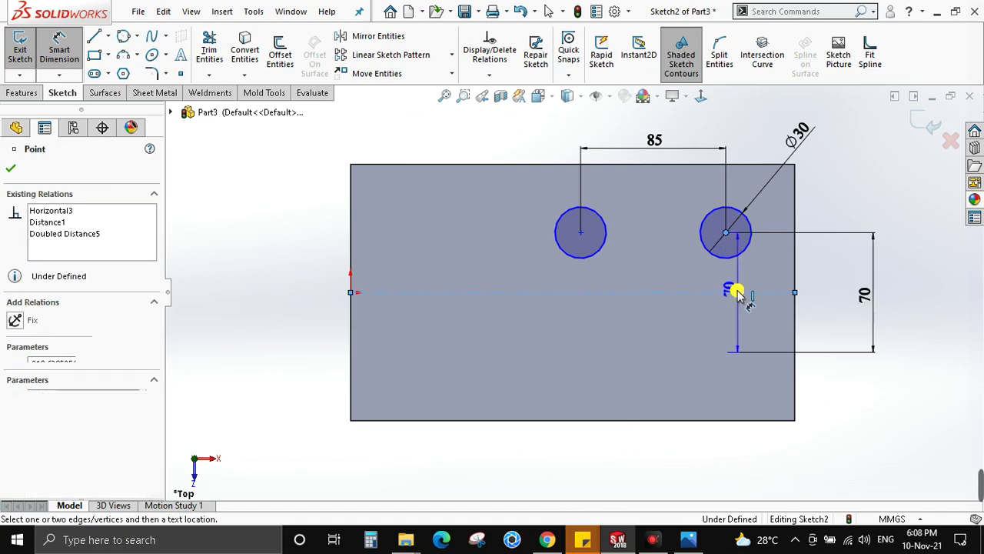
key("Escape")
Step: Add a 35 dimension from the right hole to the centreline, then delete it as conflicting
scroll(751, 258, "down", 3)
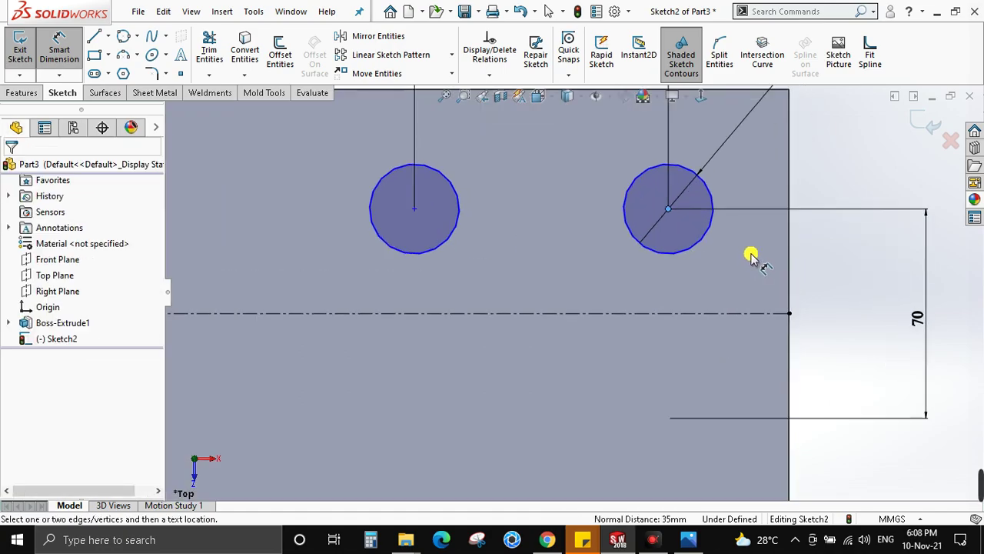
left_click(712, 240)
left_click(714, 313)
left_click(712, 238)
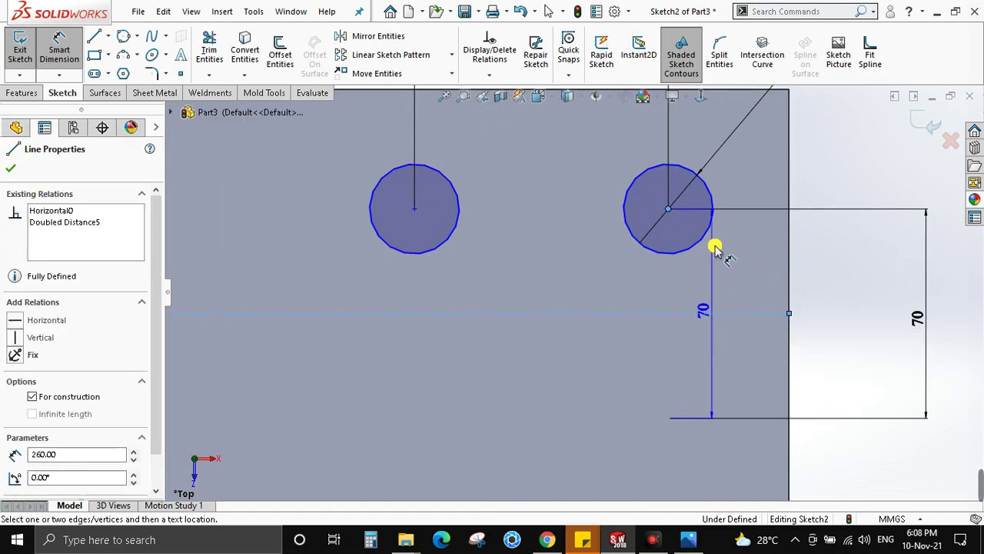
left_click(849, 278)
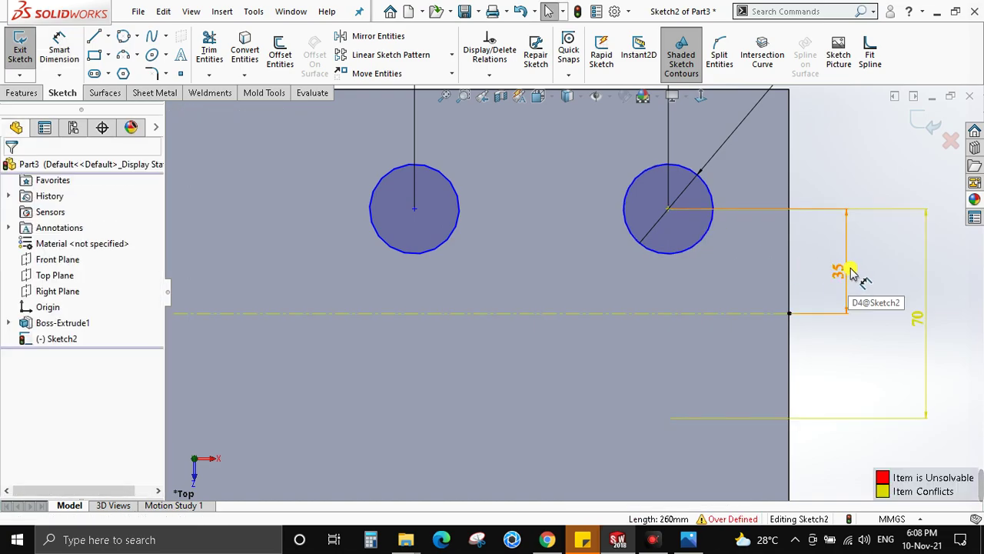
left_click_drag(867, 267, 823, 240)
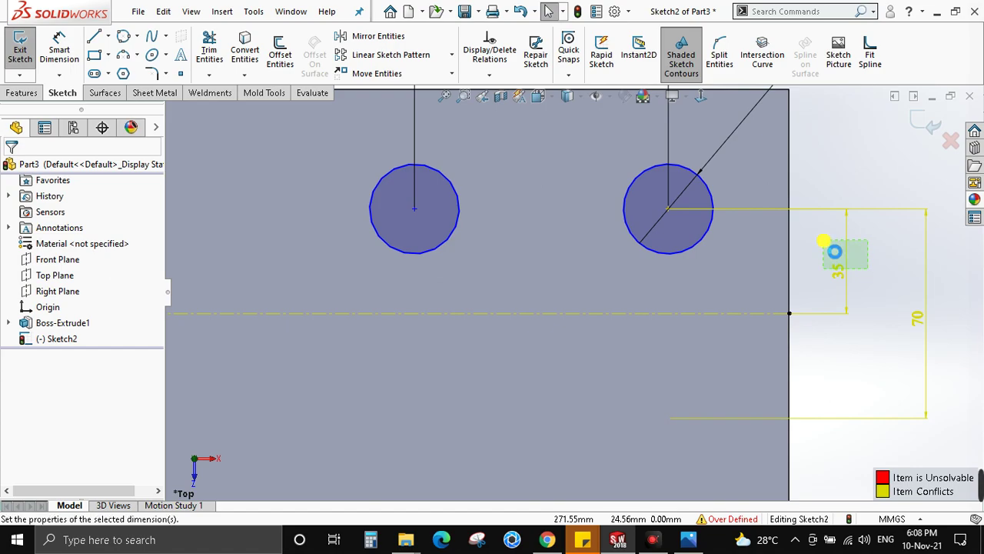
key("Delete")
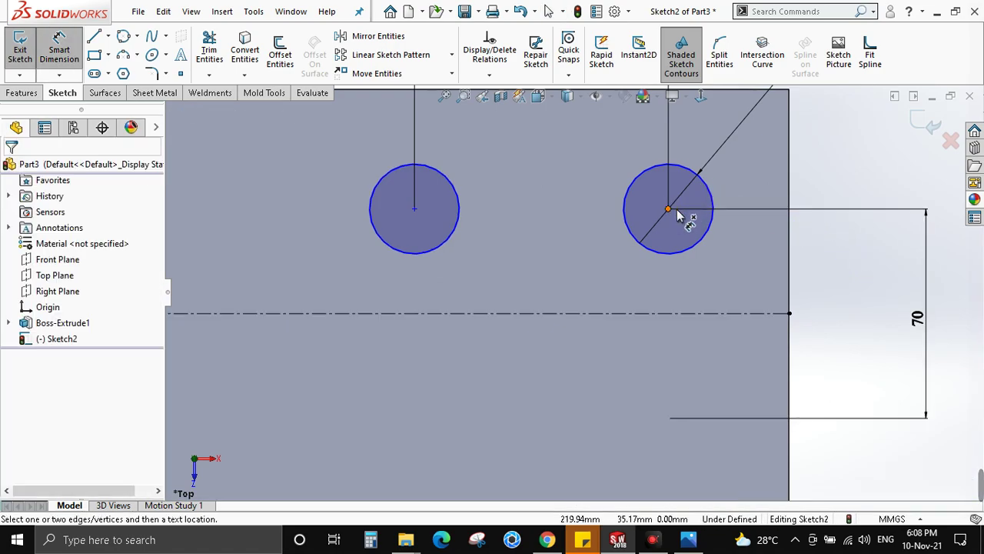
Step: Dimension the right hole's centre 45 mm from the block's right edge
left_click(679, 217)
left_click(789, 178)
left_click(743, 264)
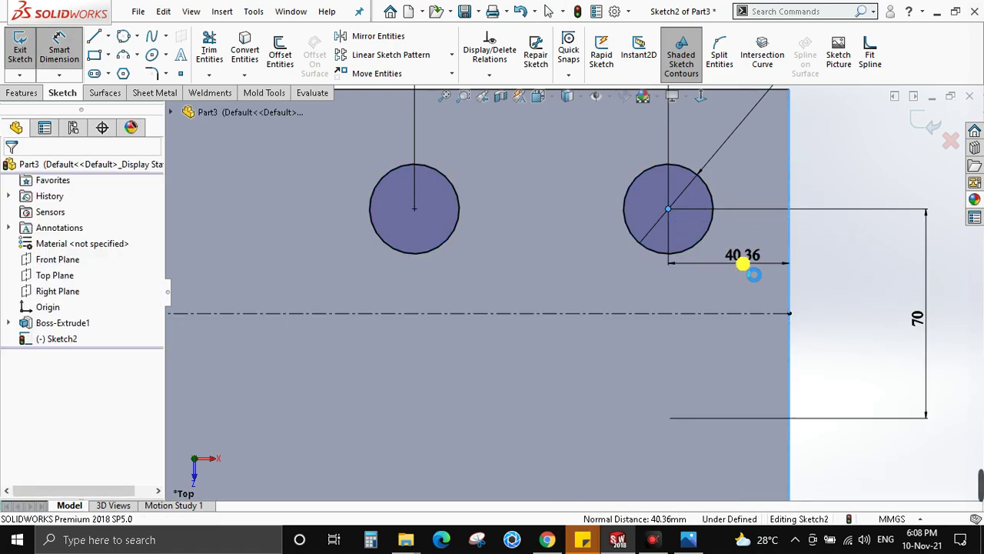
type("45")
key("Return")
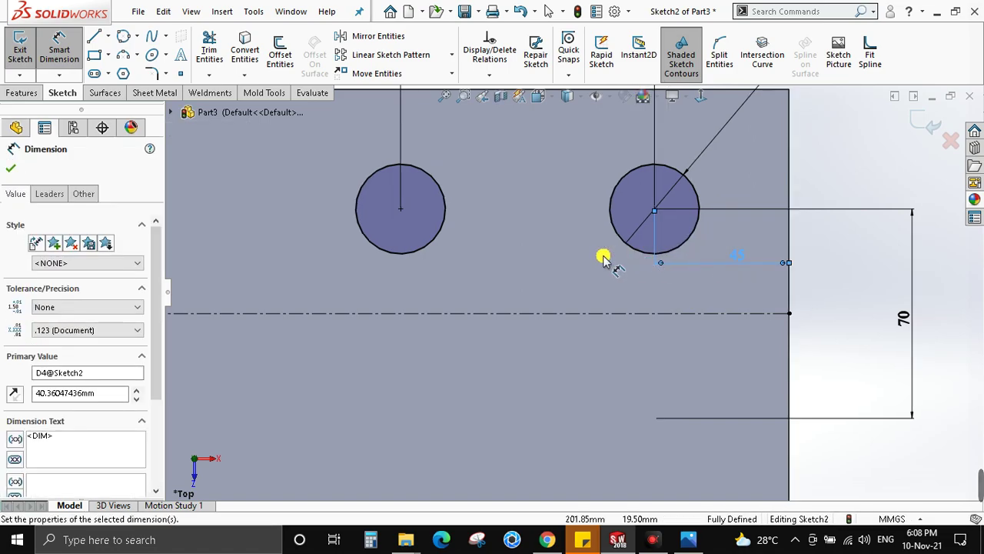
key("Escape")
Step: Mirror both Ø30 circles across the centreline and review the reference drawing
left_click(443, 239, "ctrl")
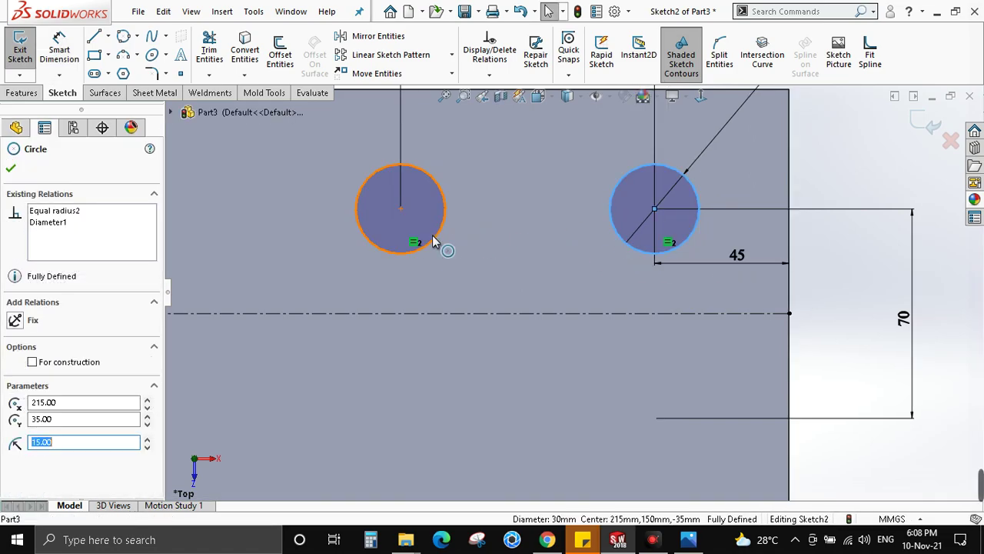
left_click(472, 313, "ctrl")
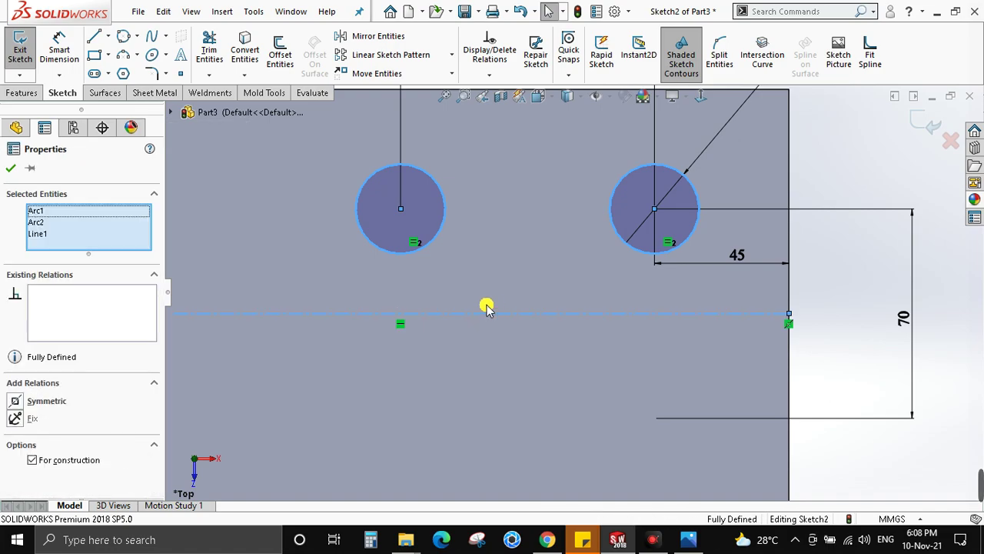
key("f")
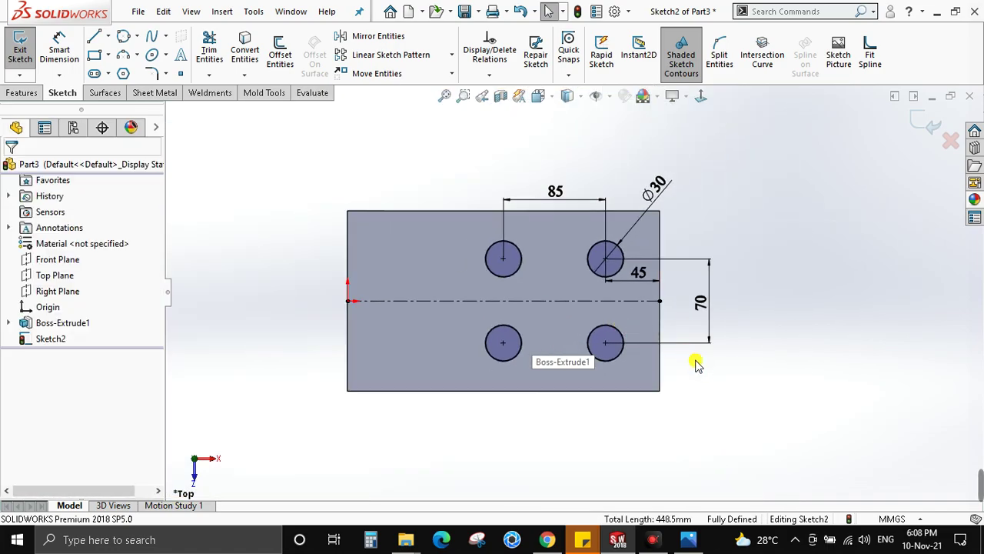
key("alt+Tab")
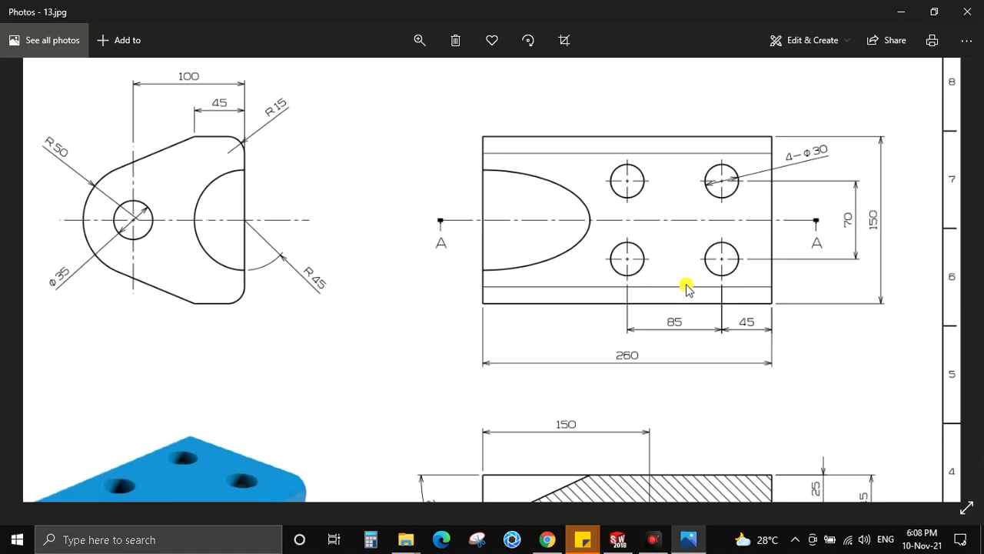
scroll(674, 389, "down", 3)
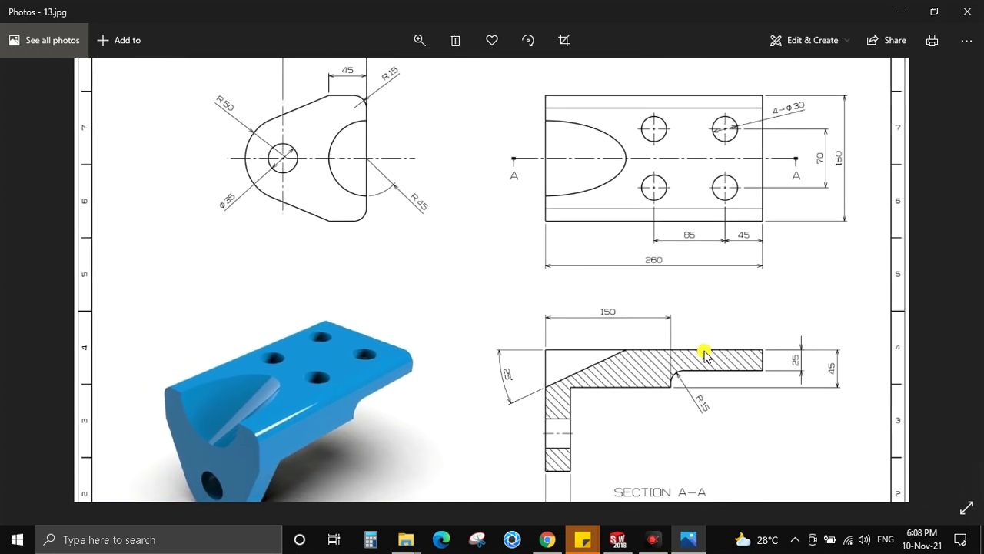
scroll(706, 265, "down", 1)
scroll(705, 321, "down", 1)
scroll(707, 320, "down", 1)
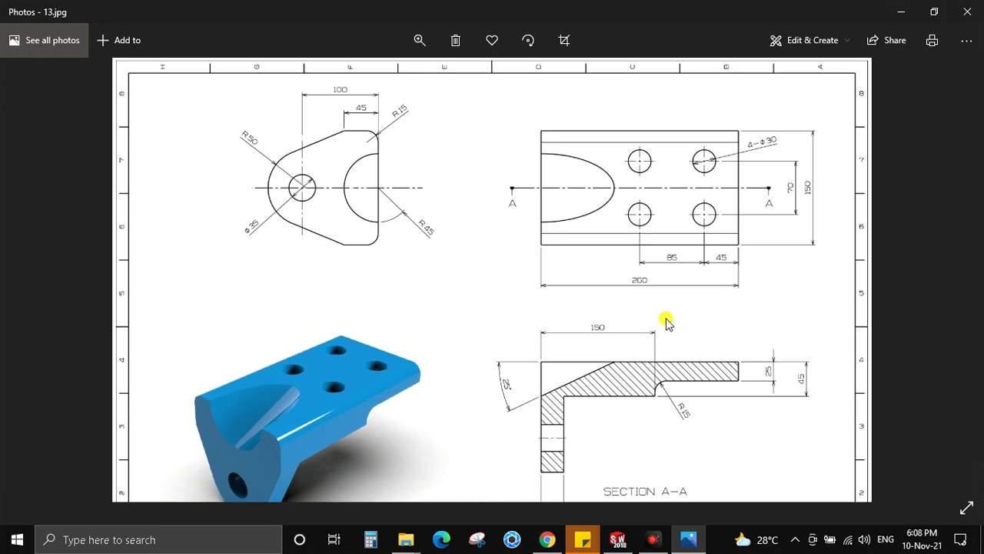
Step: Extrude-cut the four Ø30 holes through the whole block, orbit, and recheck the drawing
key("alt+Tab")
left_click(21, 92)
left_click(214, 52)
left_click(91, 254)
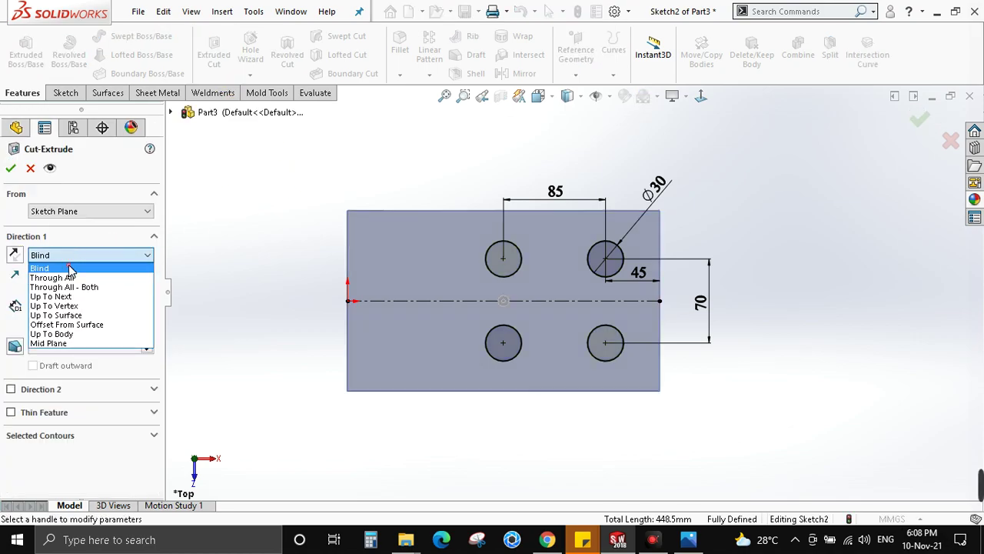
left_click(54, 287)
left_click(15, 176)
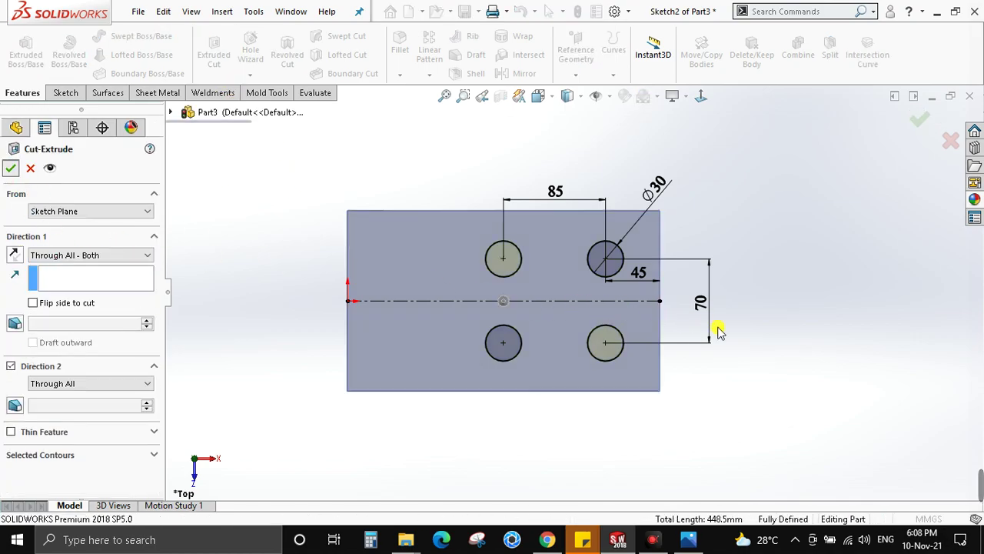
mouse_move(641, 382)
middle_mouse_down()
mouse_move(633, 123)
mouse_move(630, 154)
mouse_move(659, 183)
mouse_move(633, 204)
middle_mouse_up()
key("alt+Tab")
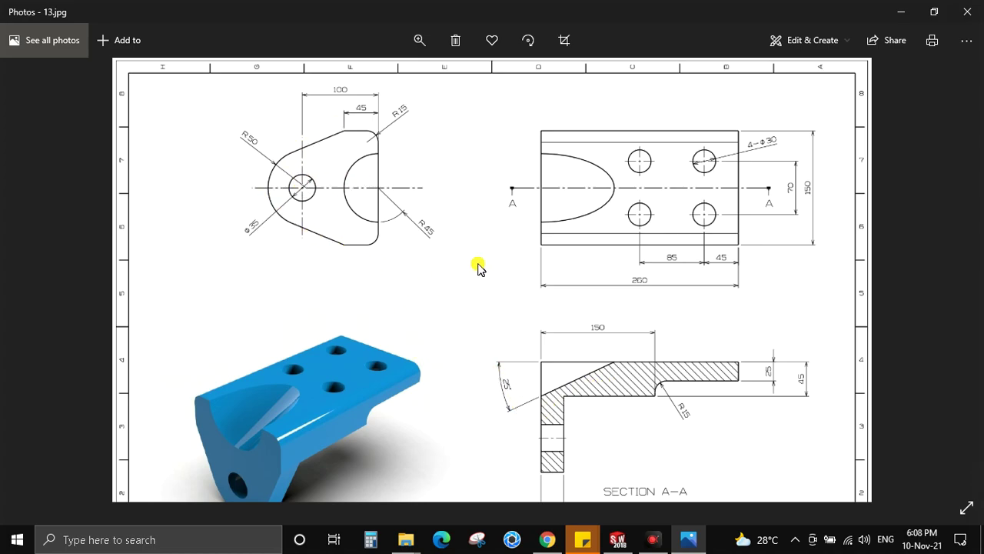
Step: View the part from the Left and start a new sketch on the side face
key("alt+Tab")
middle_click_drag(501, 279, 589, 257)
key("space")
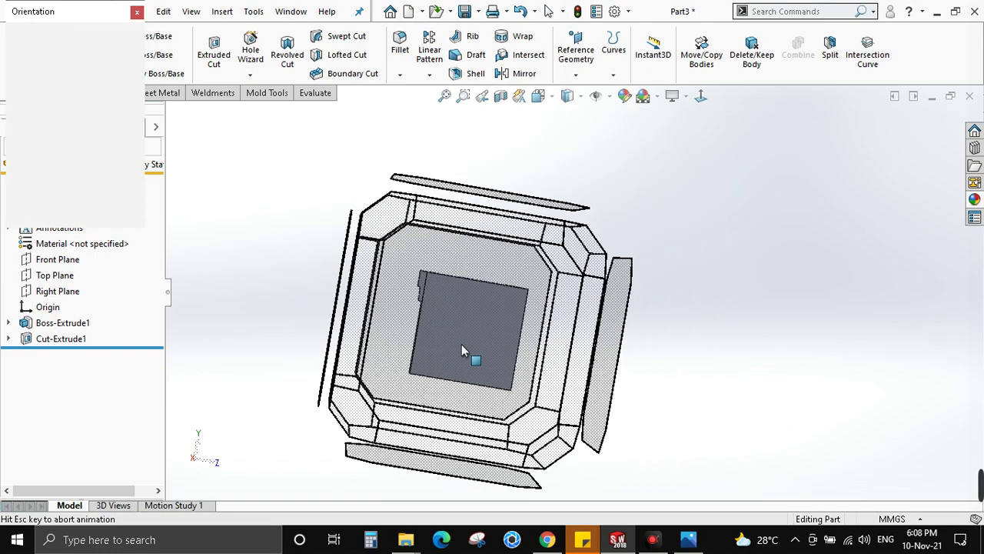
left_click(461, 359)
right_click(587, 325)
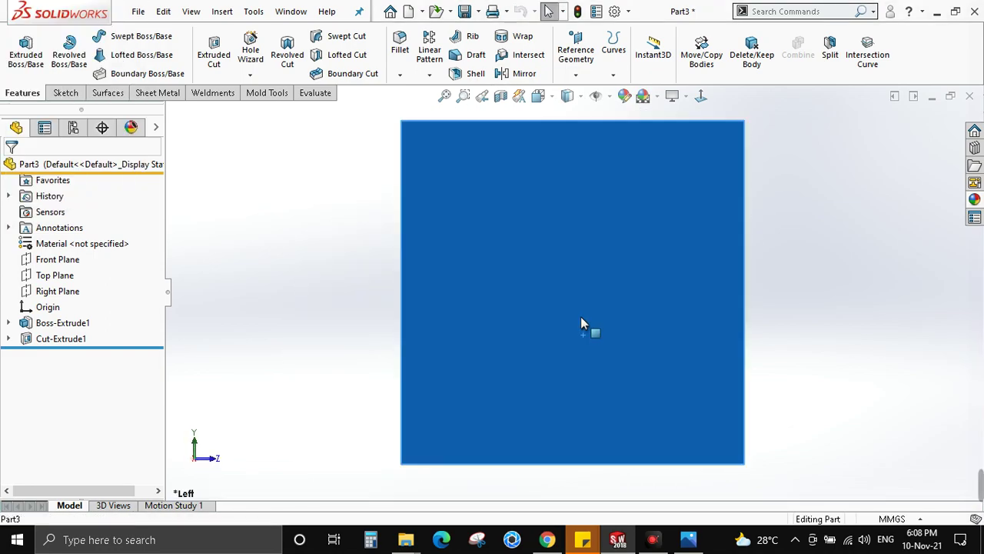
left_click(617, 186)
Step: Compare the empty side-face sketch against the reference drawing
key("alt+Tab")
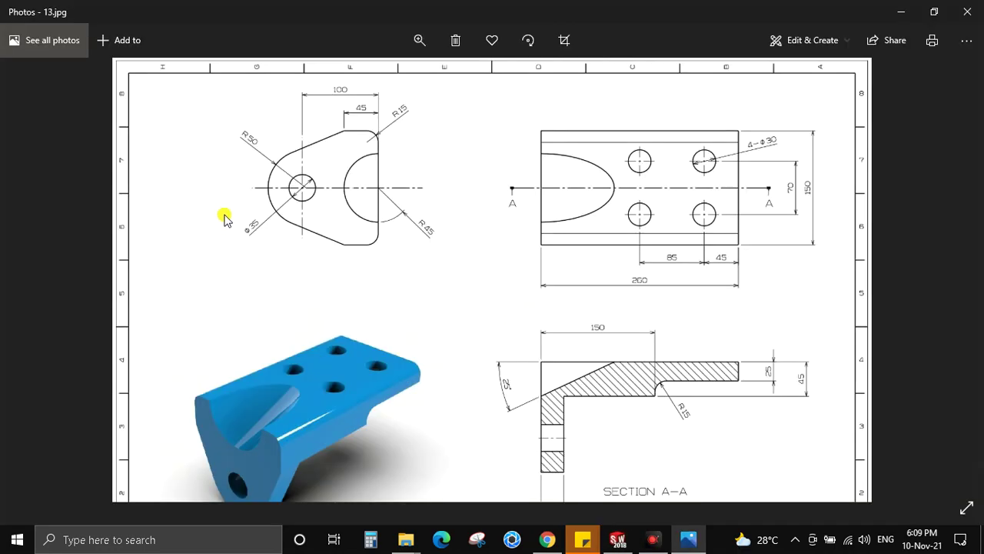
key("alt+Tab")
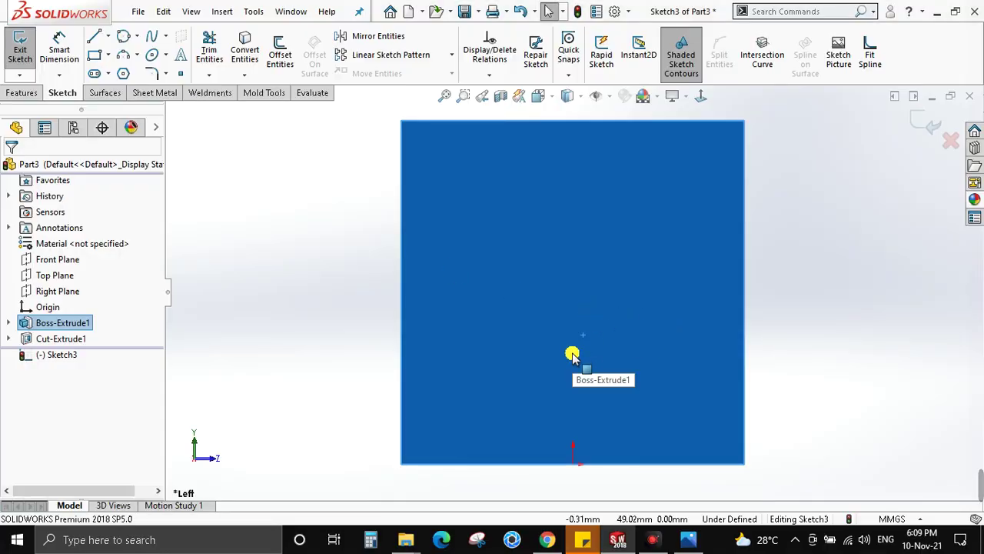
key("alt+Tab")
key("alt+Tab")
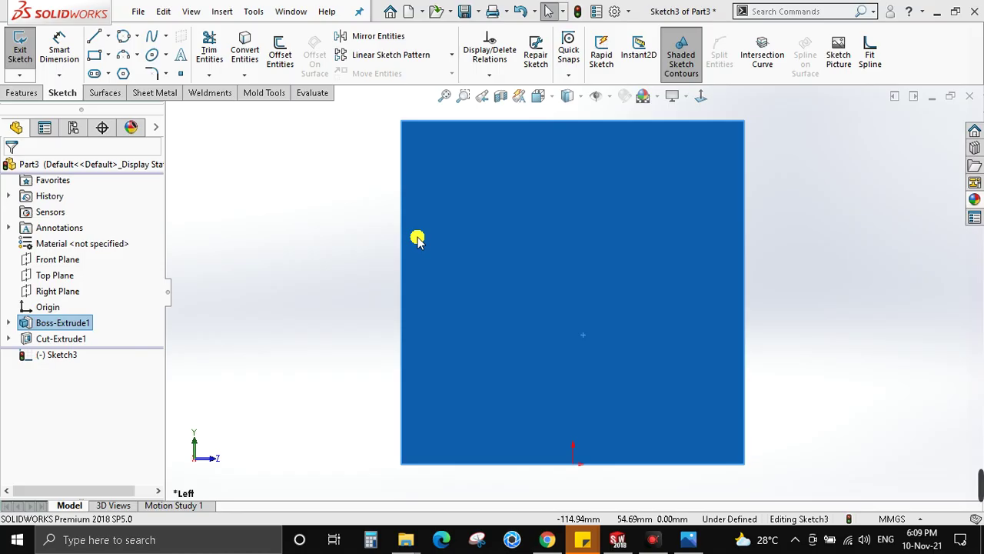
key("alt+Tab")
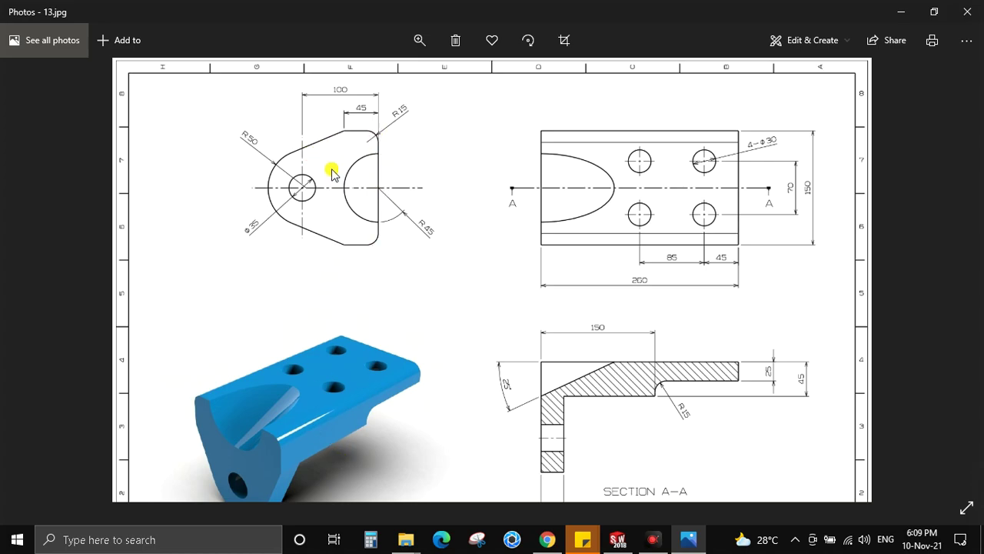
key("alt+Tab")
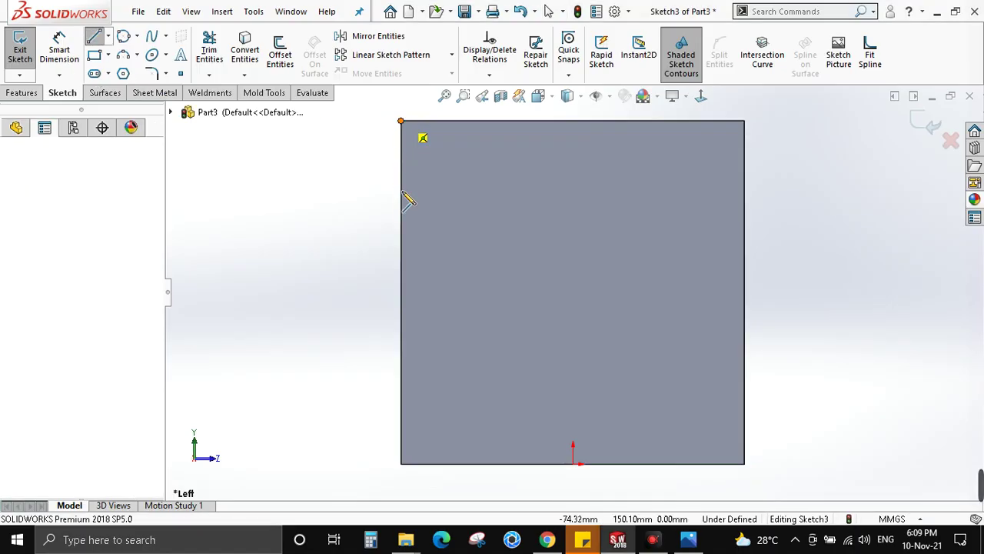
Step: Draw the left vertical line, a slanted side and a tangent bottom arc
left_click(400, 120)
left_click(400, 207)
left_click(473, 379)
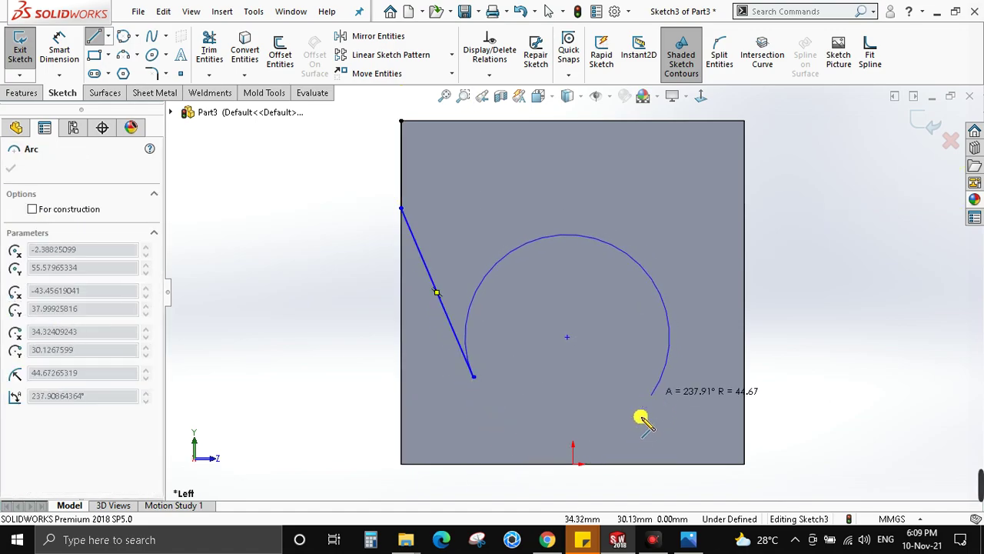
left_click(655, 376)
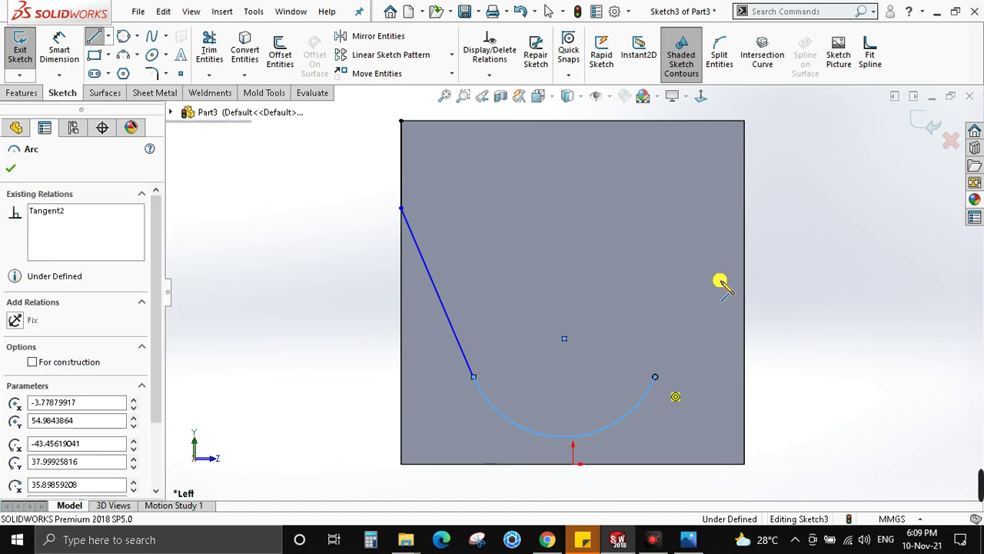
key("Escape")
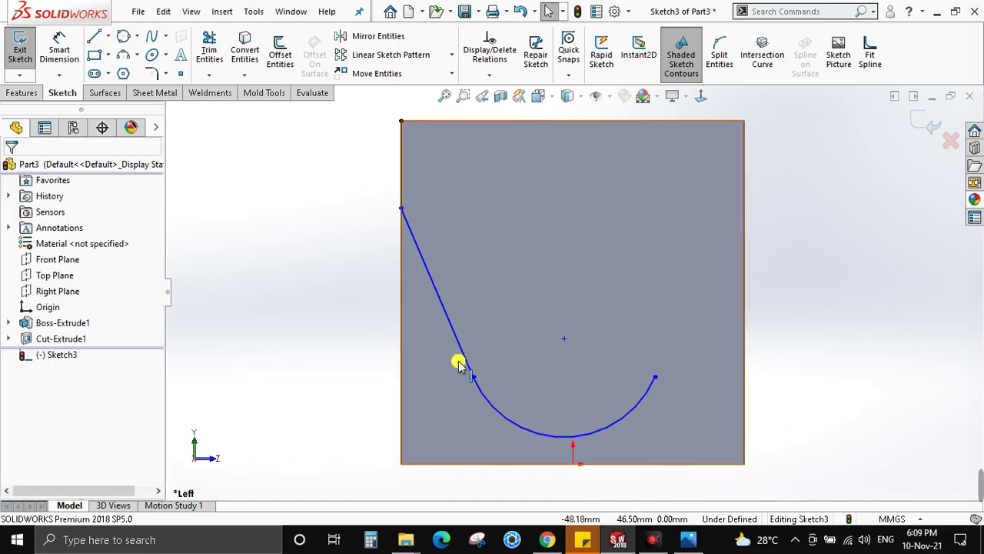
Step: Place a sketch point inside the profile, aligned vertically above the origin
left_click(564, 338)
key("Escape")
left_click(573, 464, "ctrl")
left_click(638, 400)
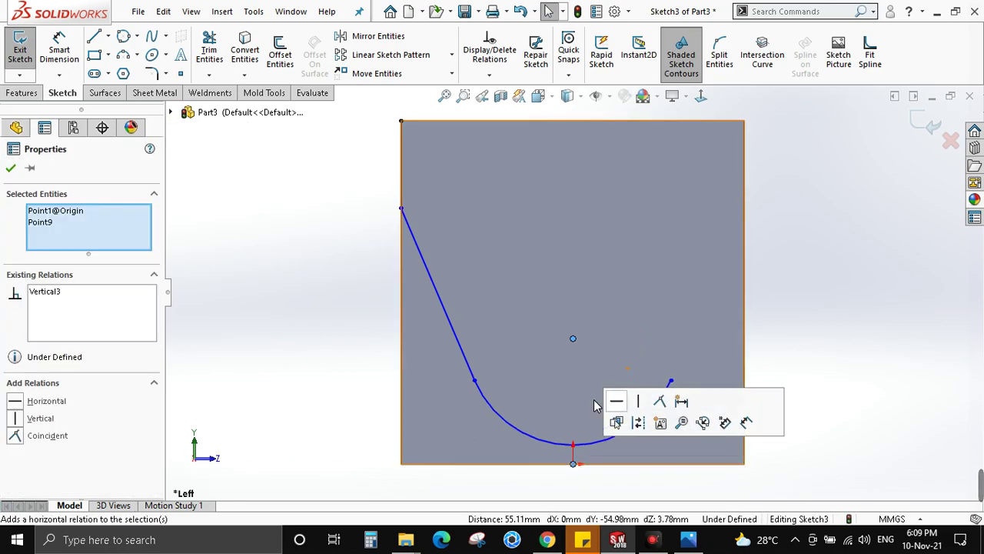
key("Escape")
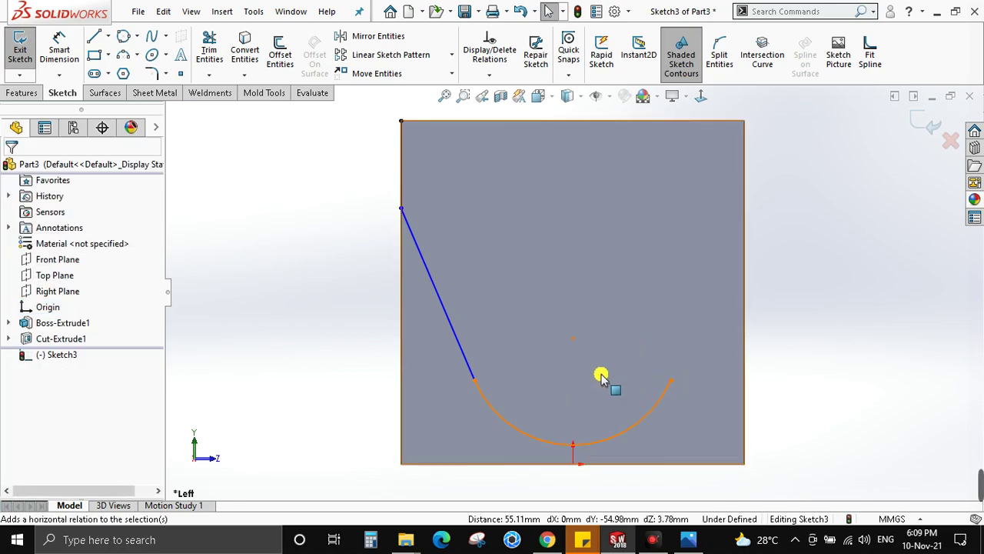
Step: Draw a vertical centreline from that point to the top edge and mirror the left half
key("l")
left_click(573, 338)
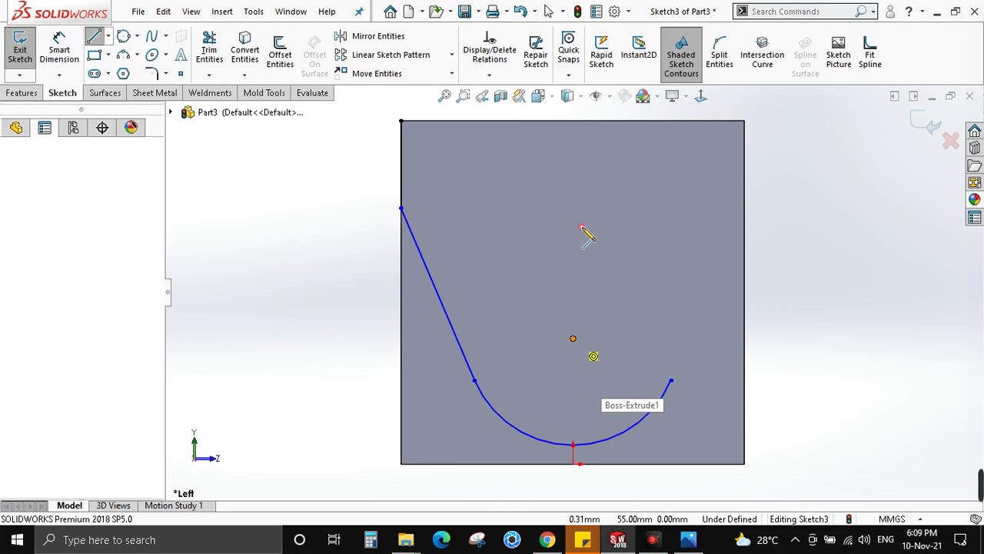
left_click(579, 121)
key("Escape")
left_click_drag(925, 276, 327, 164)
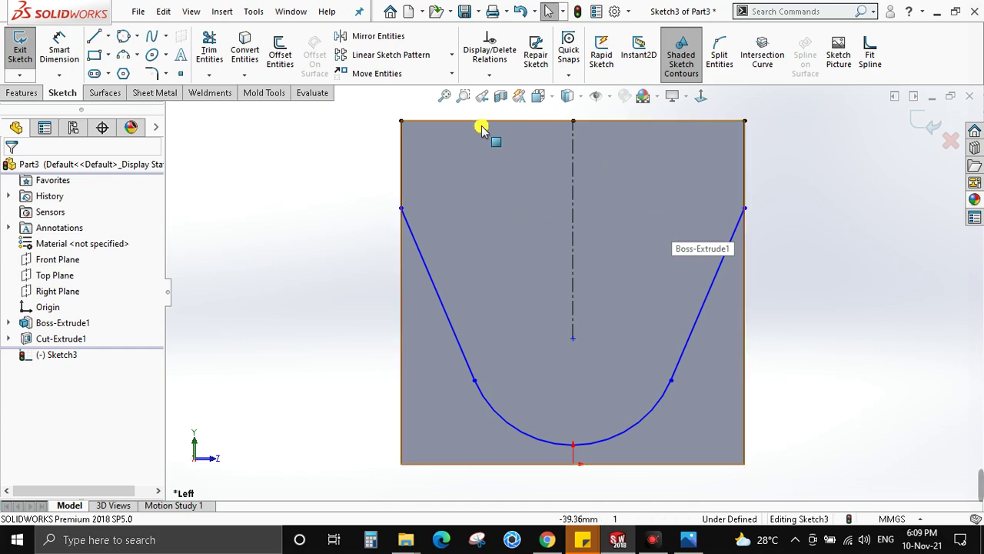
Step: Close the profile with a line along the top edge, then check the drawing
key("l")
left_click(402, 120)
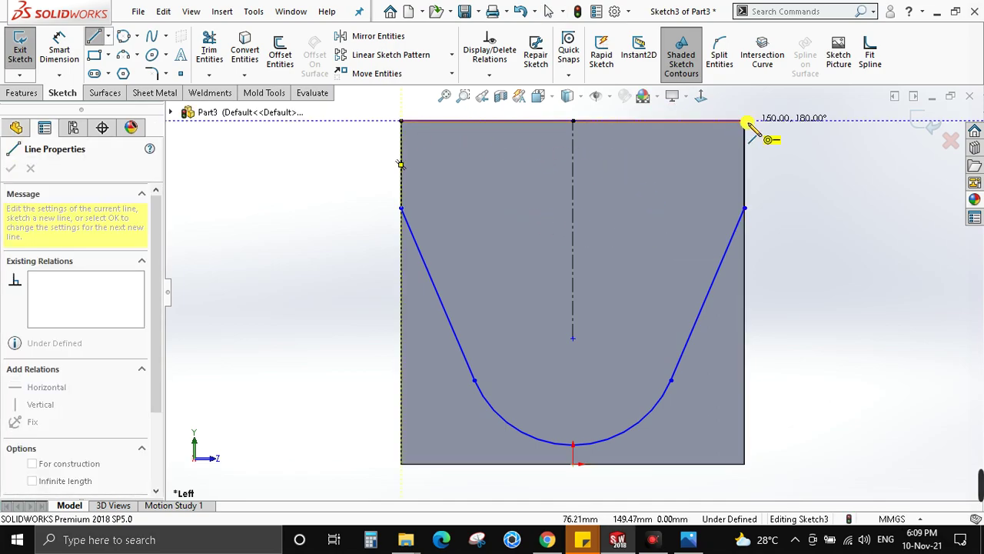
left_click(744, 121)
key("Escape")
scroll(567, 259, "up", 2)
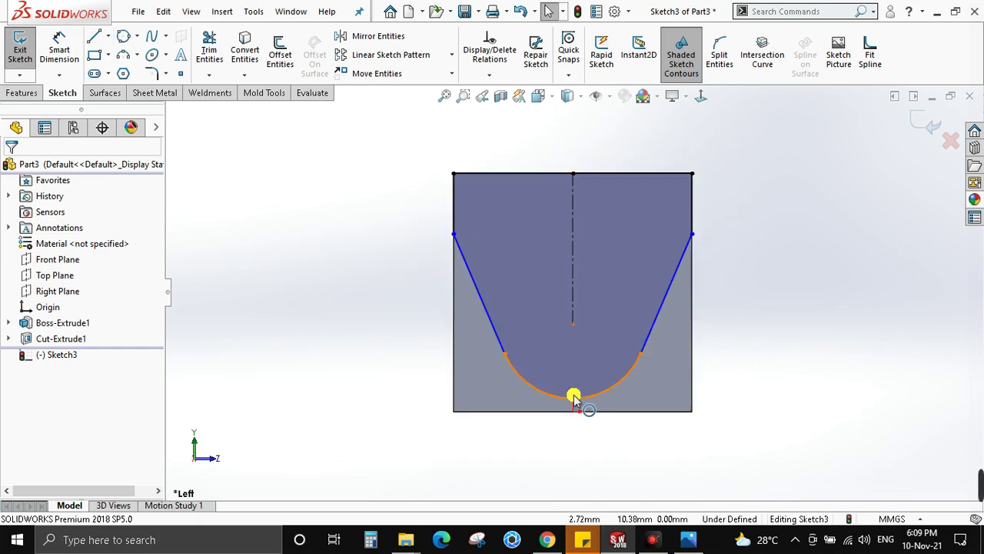
key("alt+Tab")
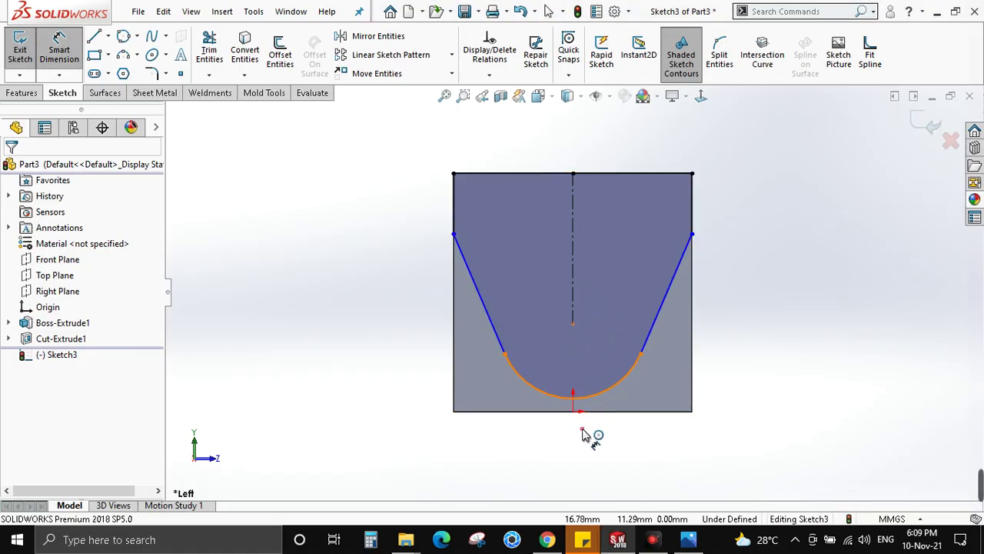
Step: Dimension the bottom arc to R50 and the left side edge to 45
left_click(592, 422)
left_click(588, 472)
type("50")
key("Return")
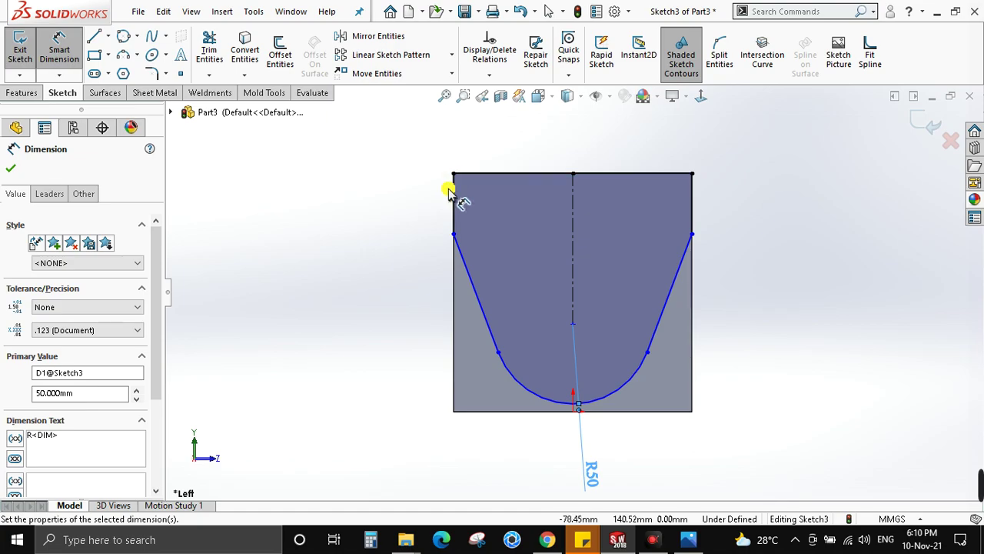
left_click(453, 200)
left_click(356, 216)
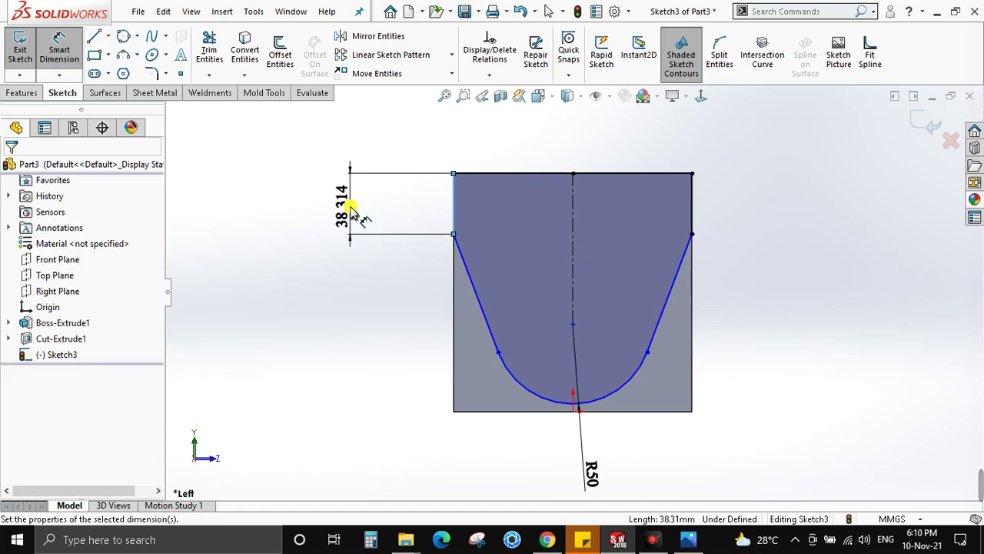
type("45")
key("Return")
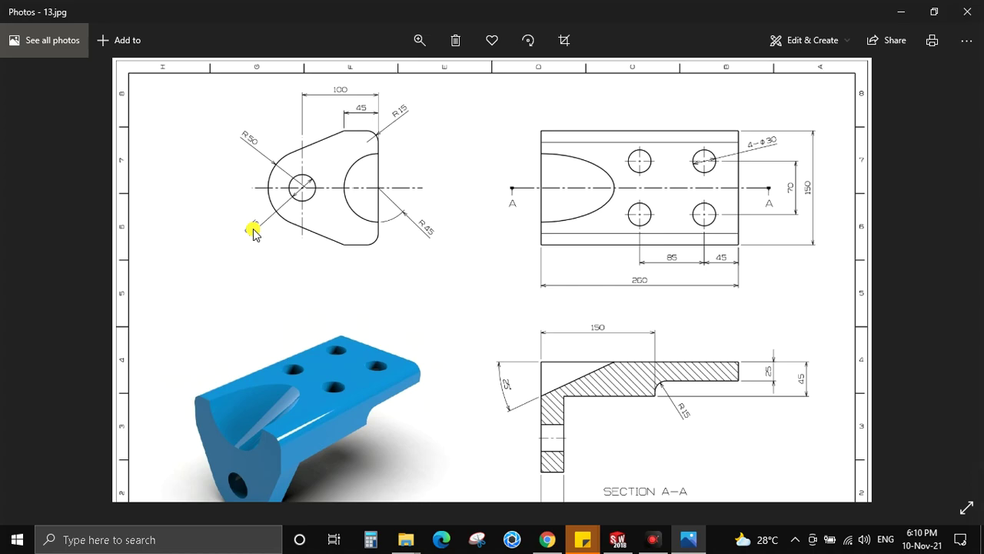
Step: Add a Ø35 circle centred on the arc's centre point
key("c")
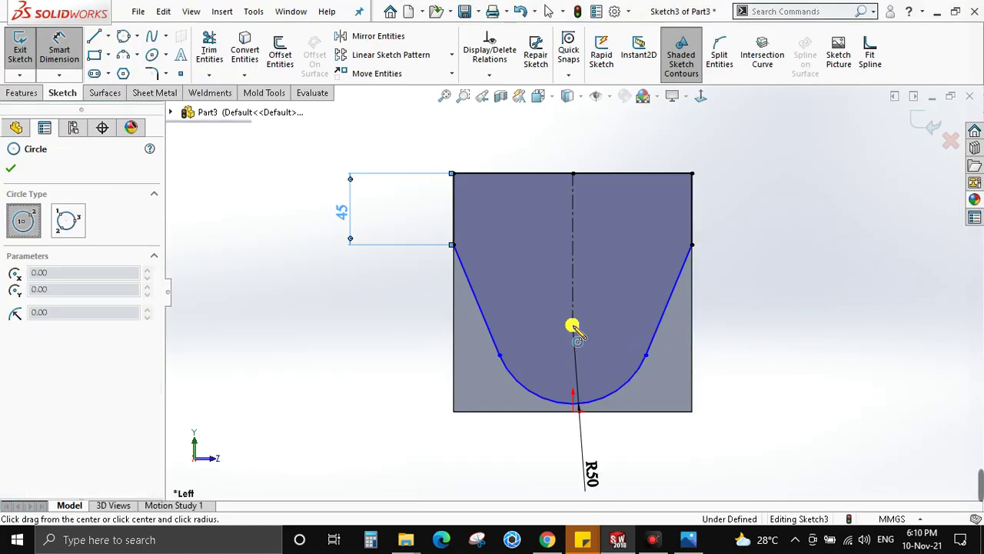
left_click(573, 324)
left_click(617, 319)
key("Escape")
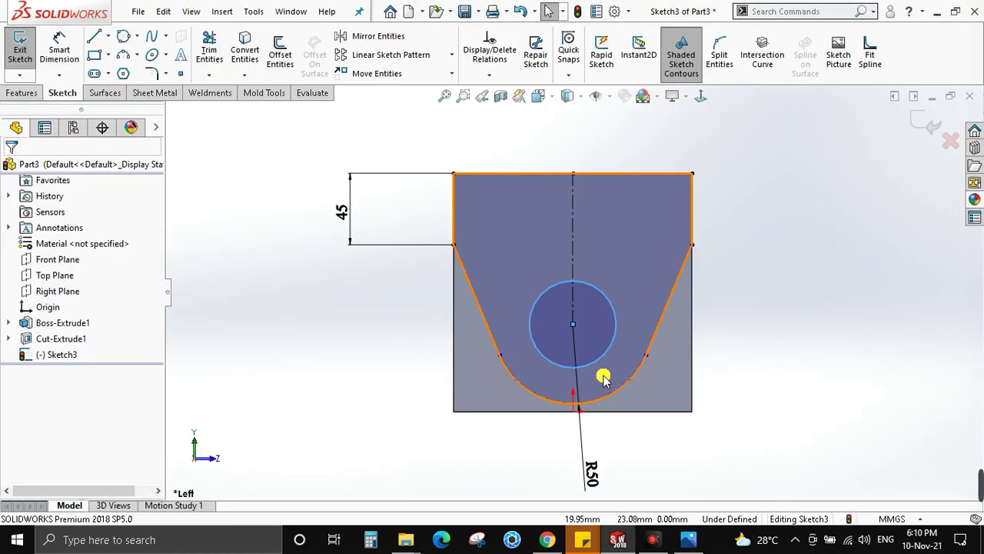
left_click(609, 350)
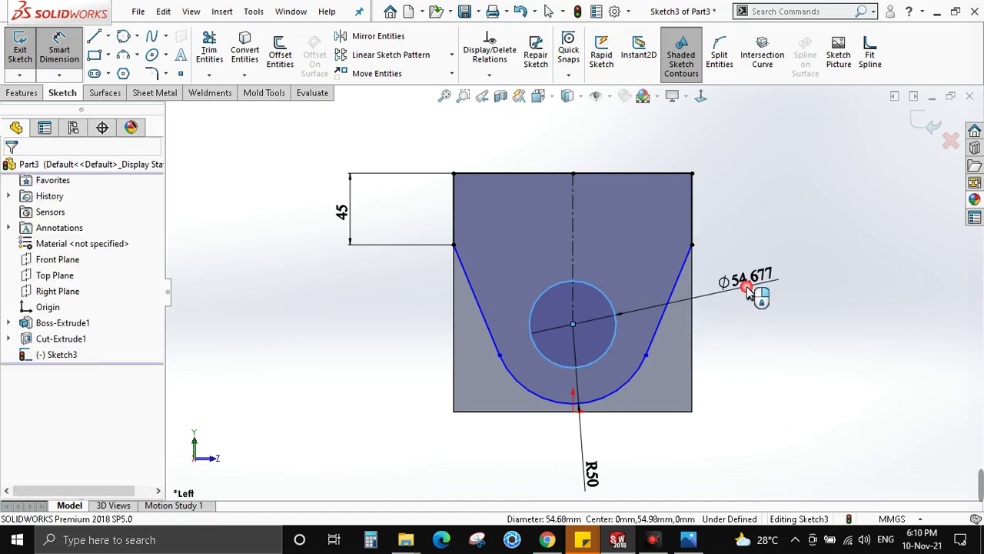
left_click(748, 286)
type("35")
key("Return")
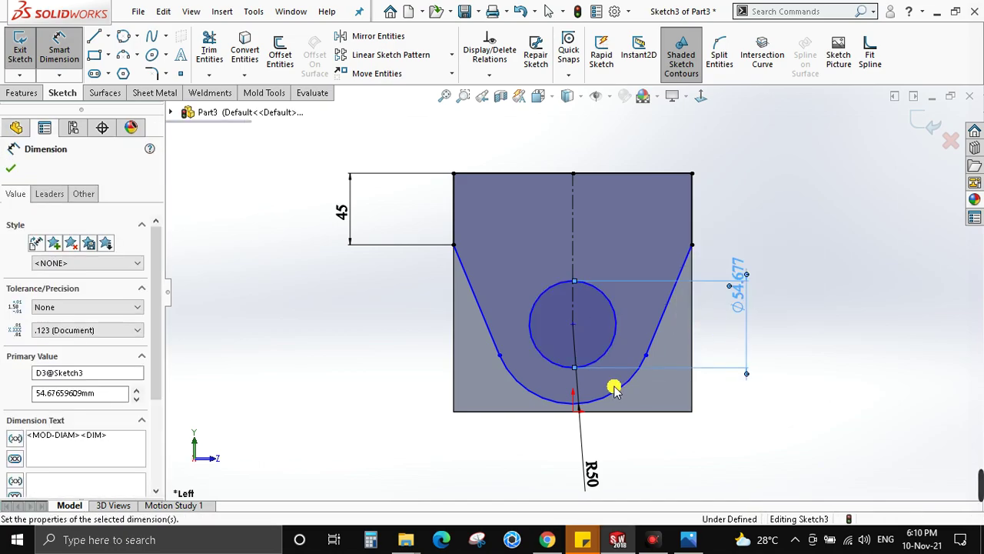
key("Escape")
Step: Constrain the bottom arc to pass through the origin
scroll(561, 404, "down", 5)
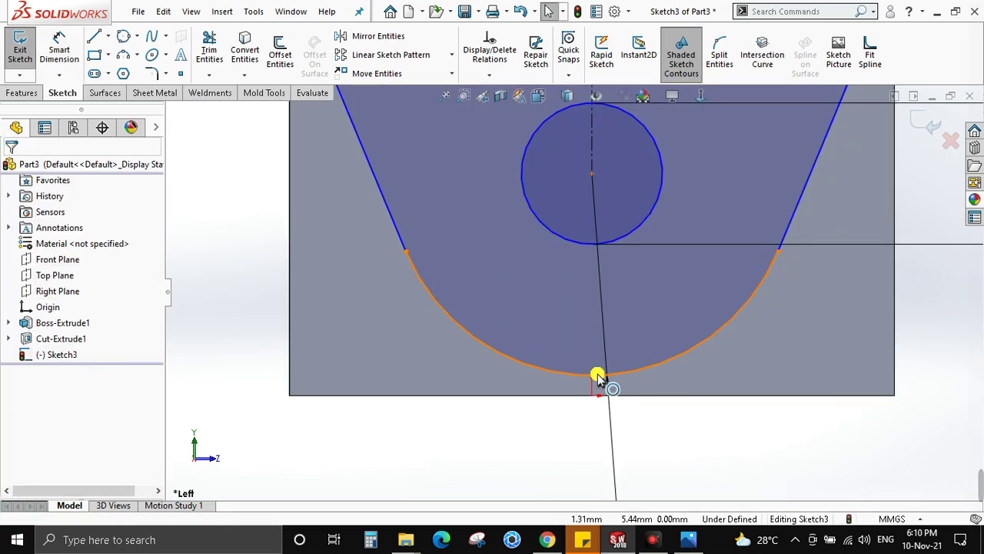
left_click(593, 374)
left_click(592, 396, "ctrl")
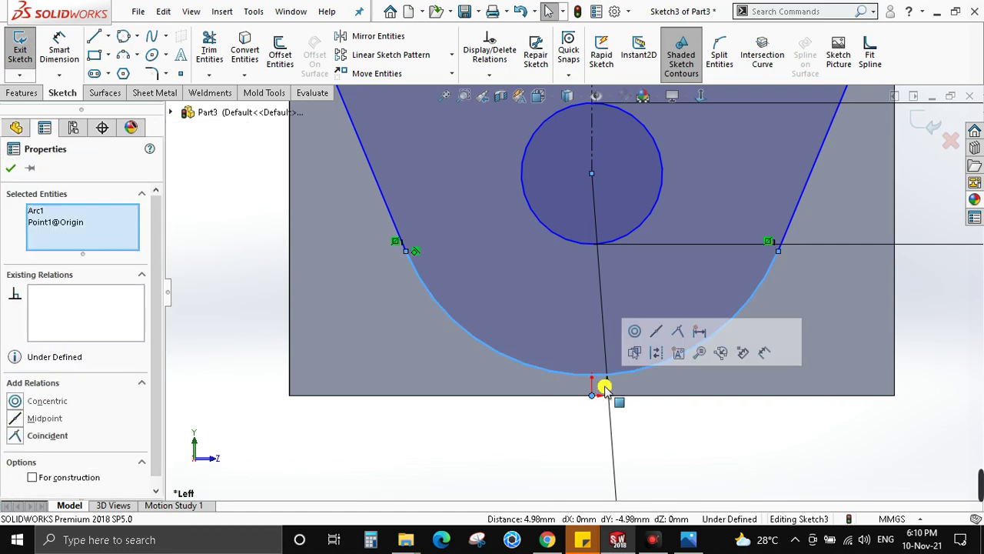
left_click(658, 331)
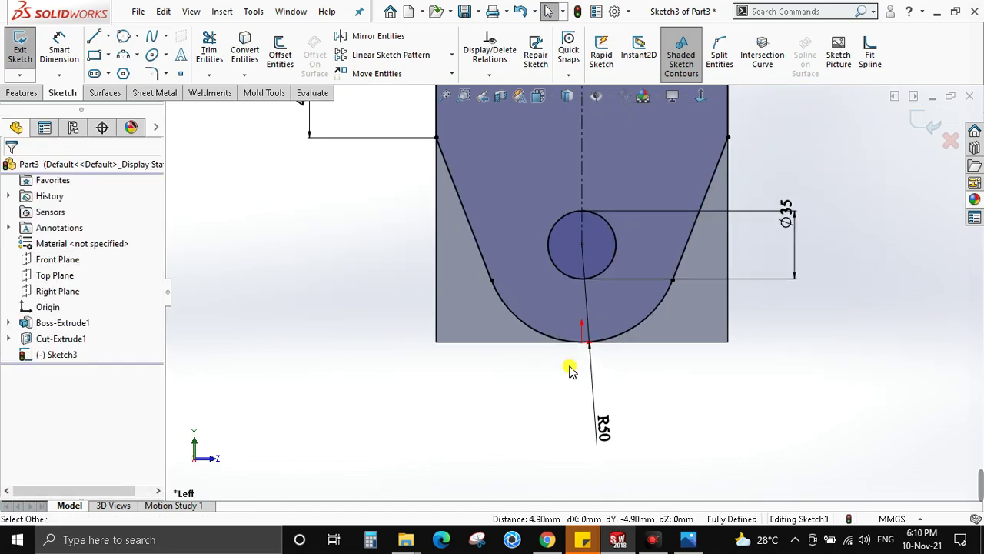
left_click(575, 367)
scroll(575, 367, "up", 3)
scroll(595, 232, "down", 4)
Step: Orbit to inspect the sketch, then view it square-on from the Left
middle_click_drag(611, 248, 643, 216)
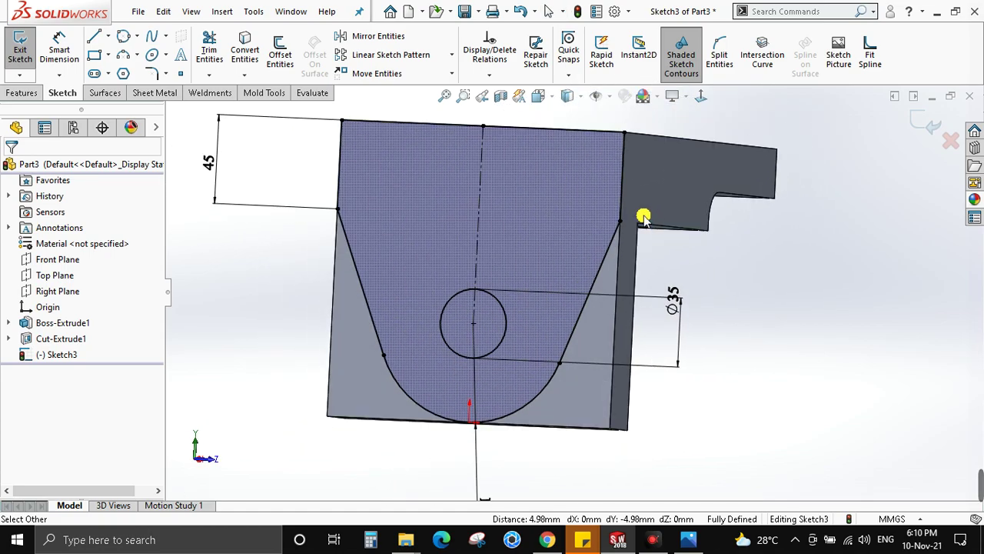
scroll(598, 362, "up", 4)
scroll(591, 243, "down", 3)
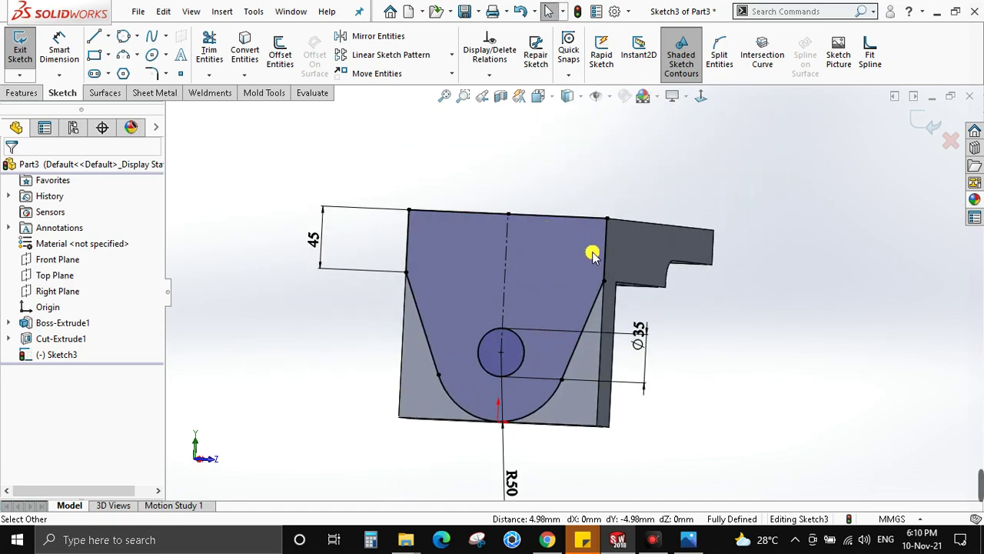
key("space")
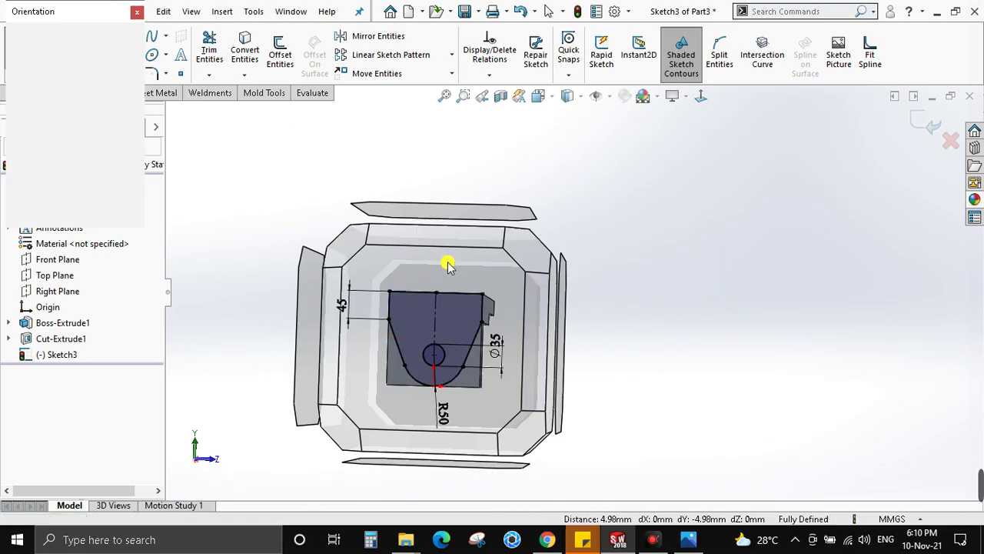
left_click(441, 305)
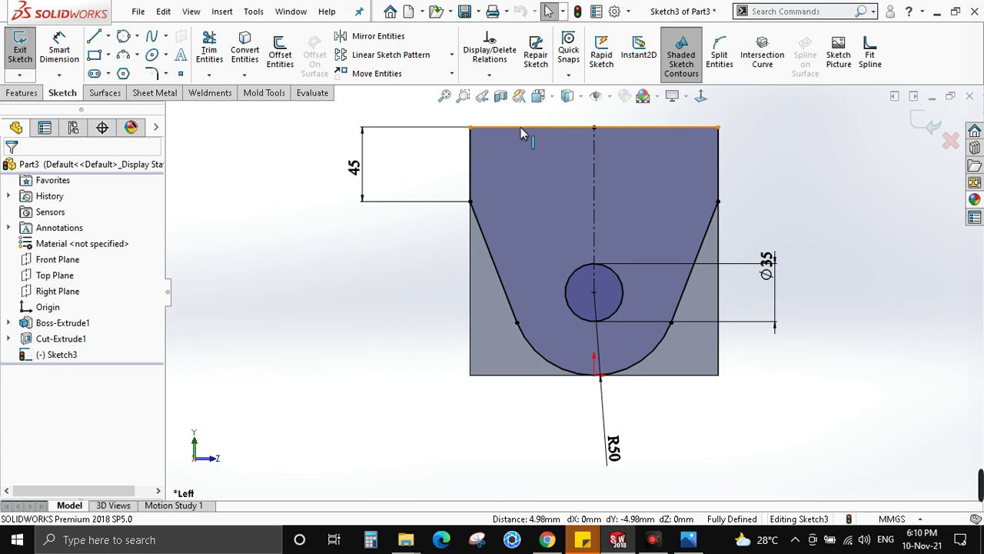
Step: Select the profile's top and both side lines, then clear the selection
left_click(522, 132)
left_click(470, 153)
left_click(716, 153, "ctrl")
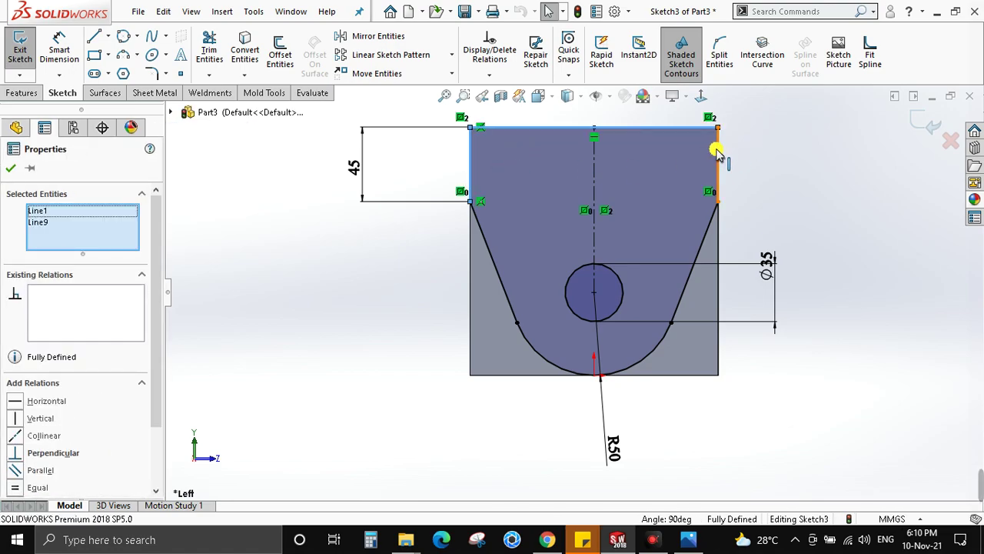
left_click(717, 153, "ctrl")
key("Escape")
Step: Enclose the region below the lug with side and bottom lines, then lower the bottom line
key("l")
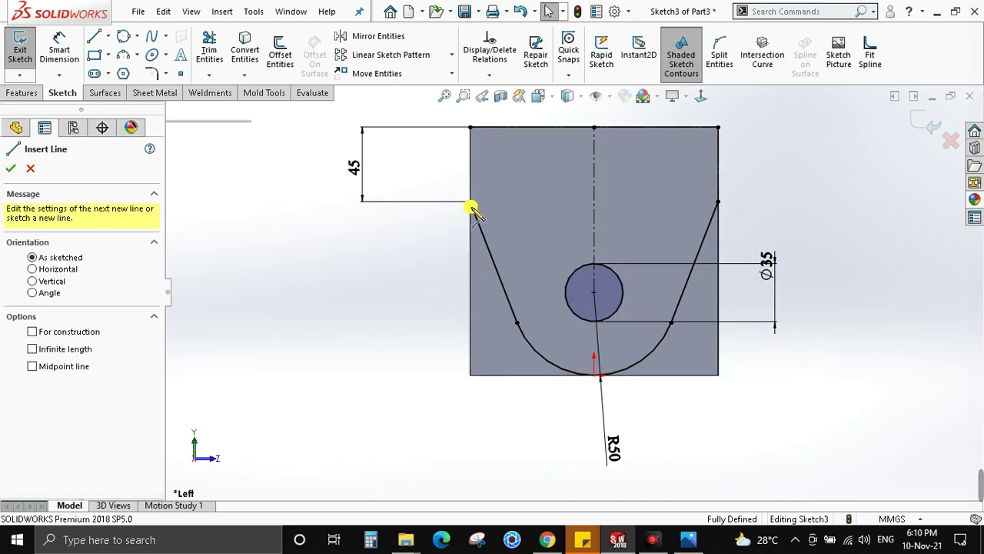
left_click(471, 202)
left_click(470, 460)
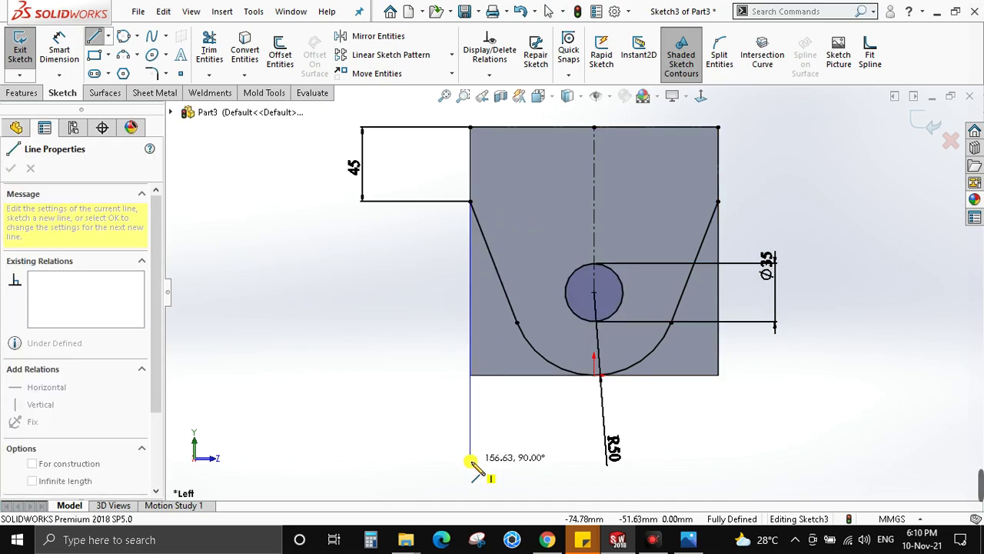
left_click(719, 460)
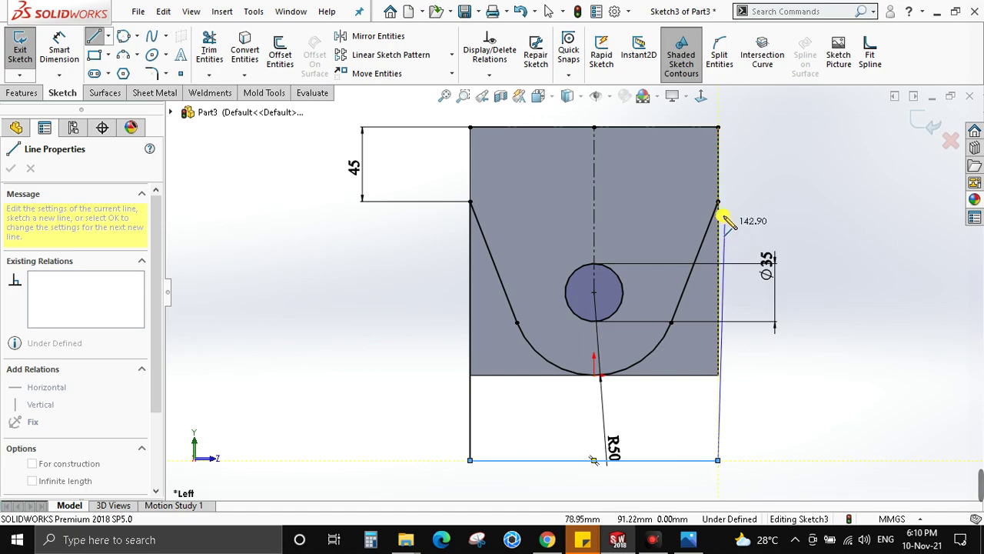
left_click(718, 202)
key("Escape")
key("Escape")
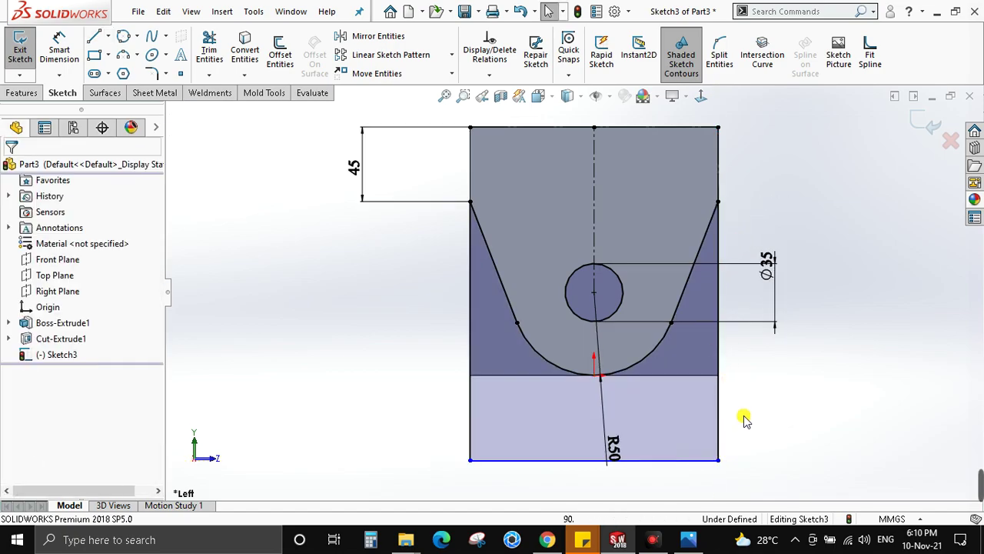
key("f")
left_click_drag(552, 416, 549, 454)
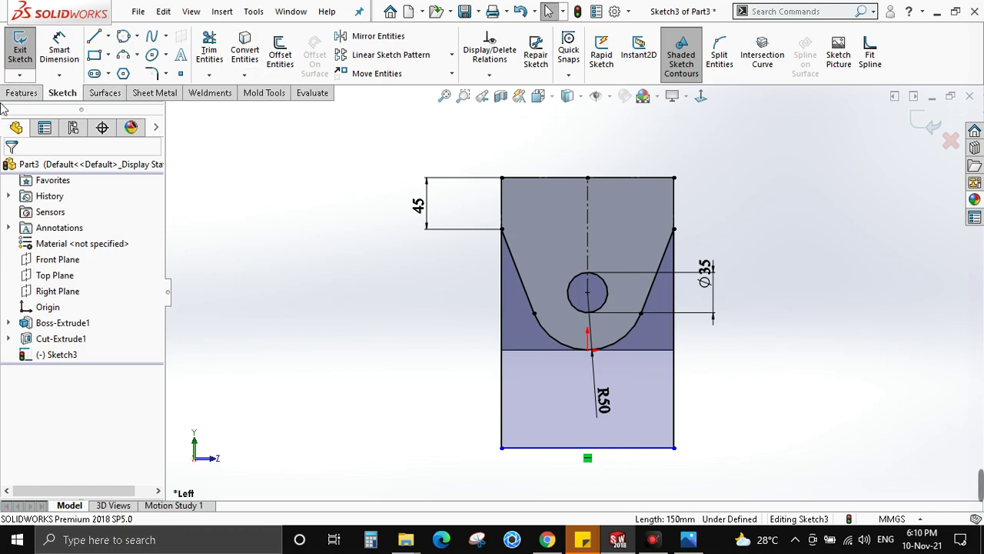
left_click(21, 93)
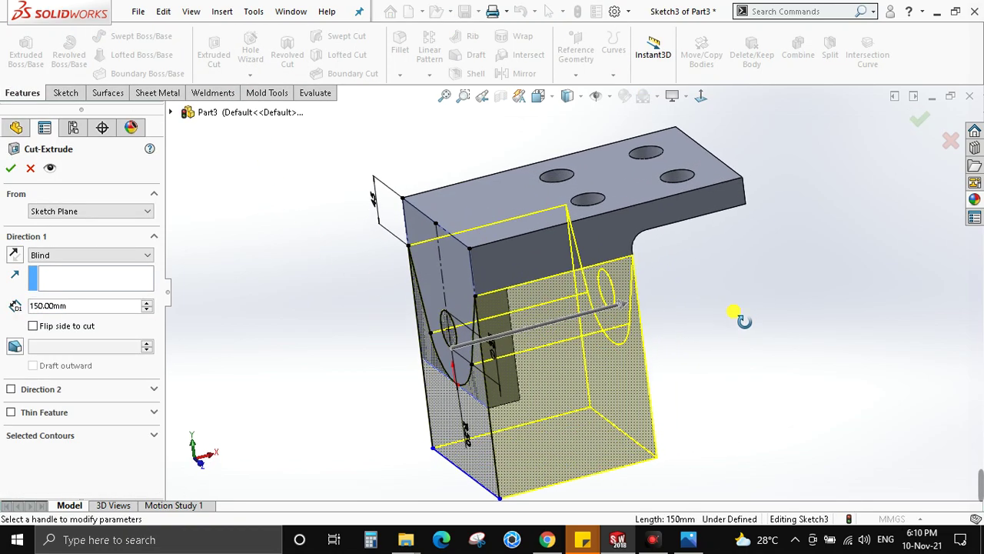
Step: Confirm the 150 mm Blind cut and view the lug face straight on
middle_click_drag(674, 244, 695, 300)
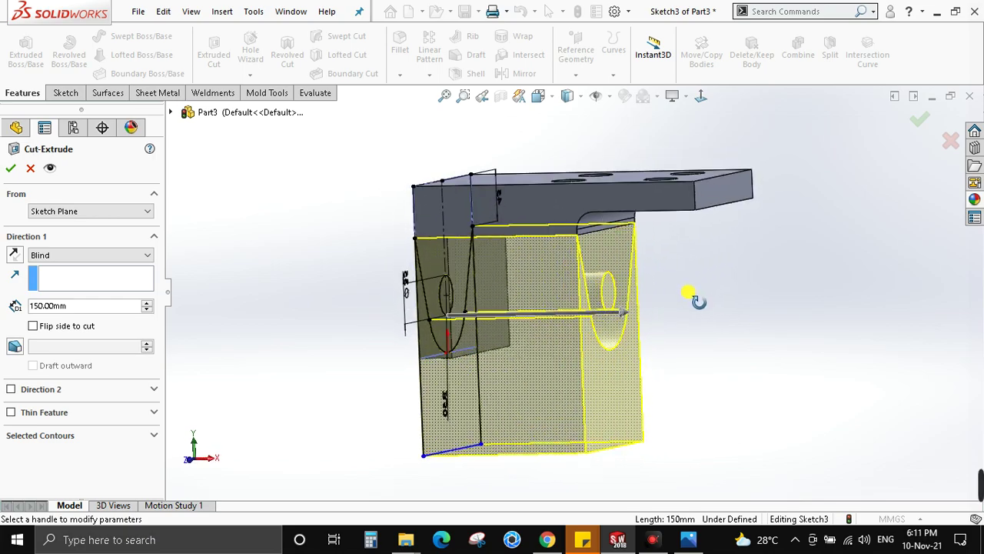
left_click(11, 169)
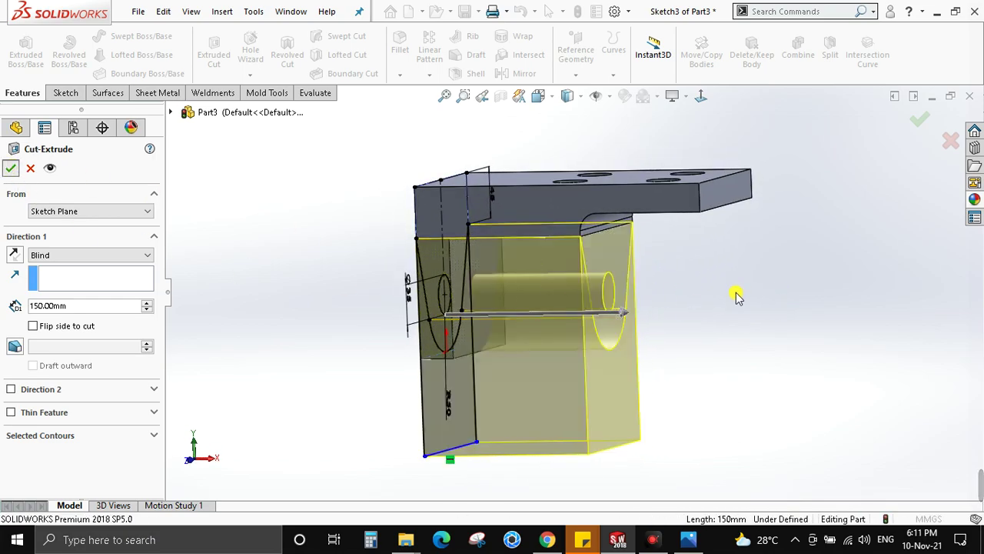
mouse_move(572, 237)
middle_mouse_down()
mouse_move(836, 280)
mouse_move(795, 204)
mouse_move(740, 257)
middle_mouse_up()
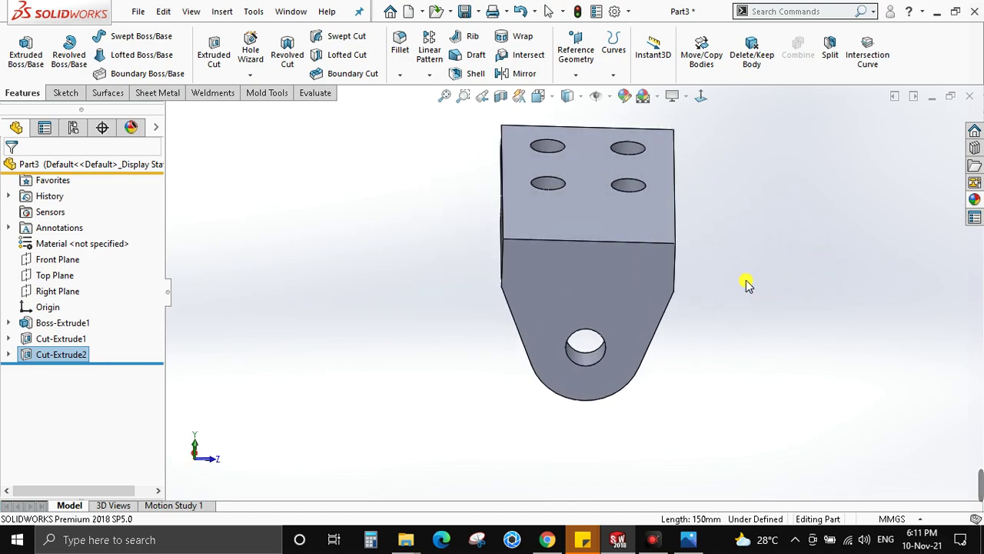
key("space")
left_click(452, 393)
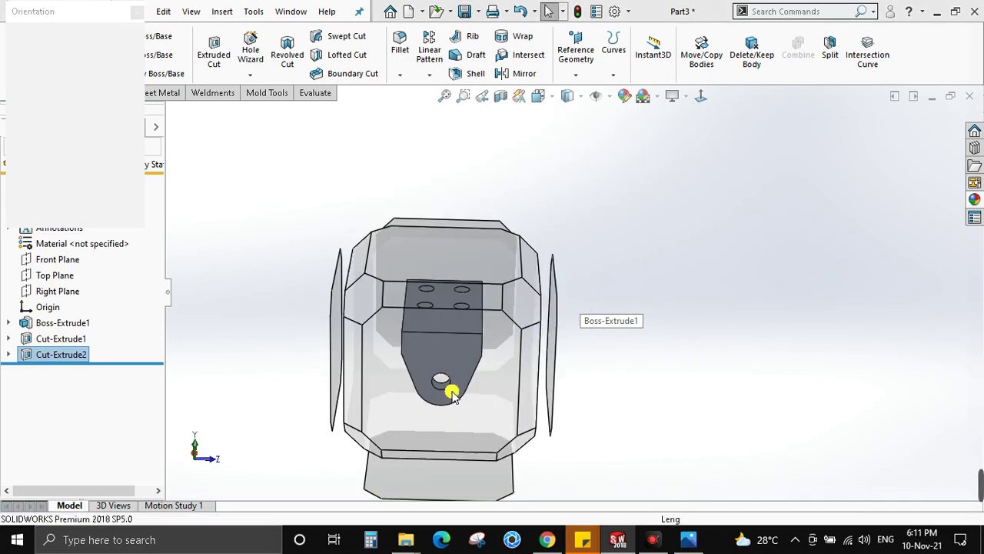
Step: Compare with the drawing, then start a new sketch on the lug face
key("alt+Tab")
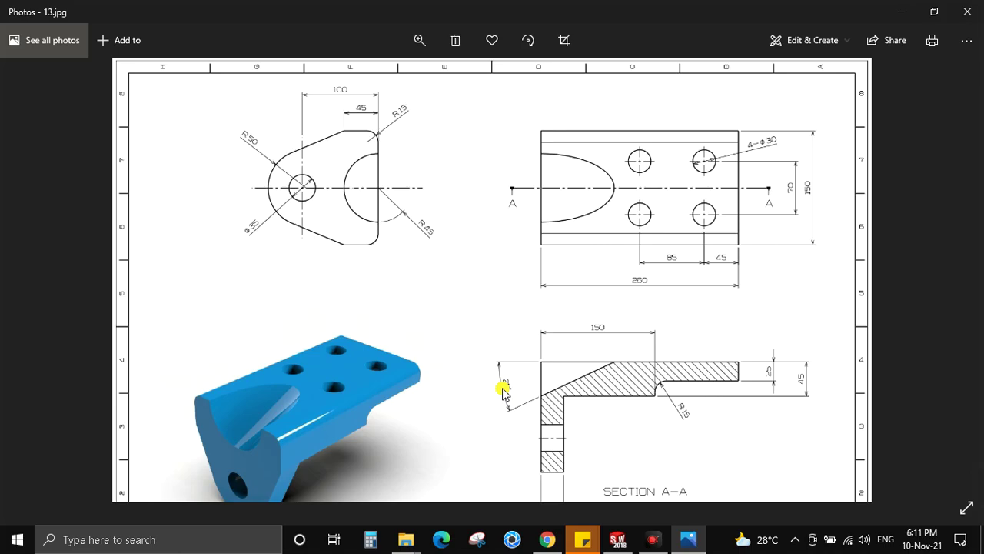
key("alt+Tab")
right_click(549, 160)
left_click(579, 136)
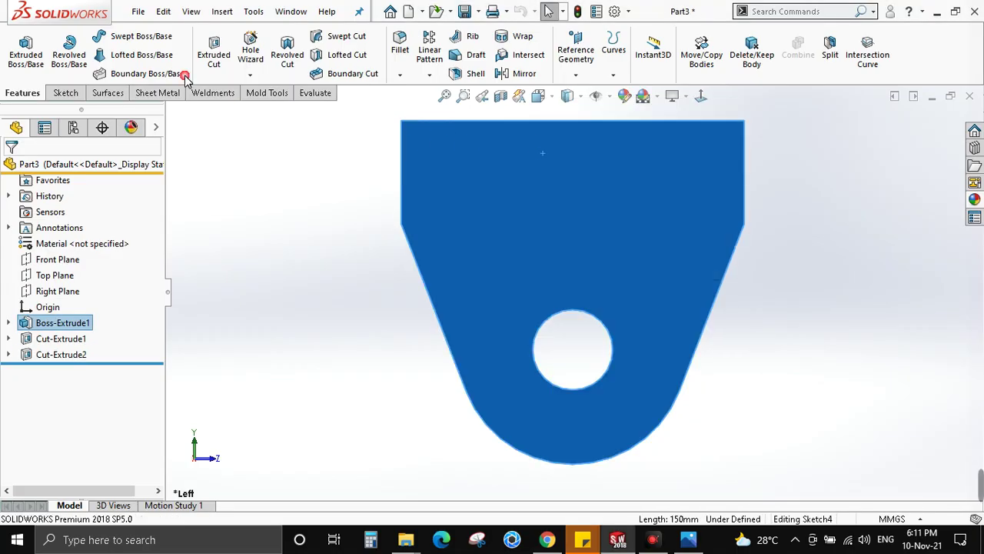
Step: Draw a circle centred on the lug face's top edge, checking its size on the drawing
left_click(123, 36)
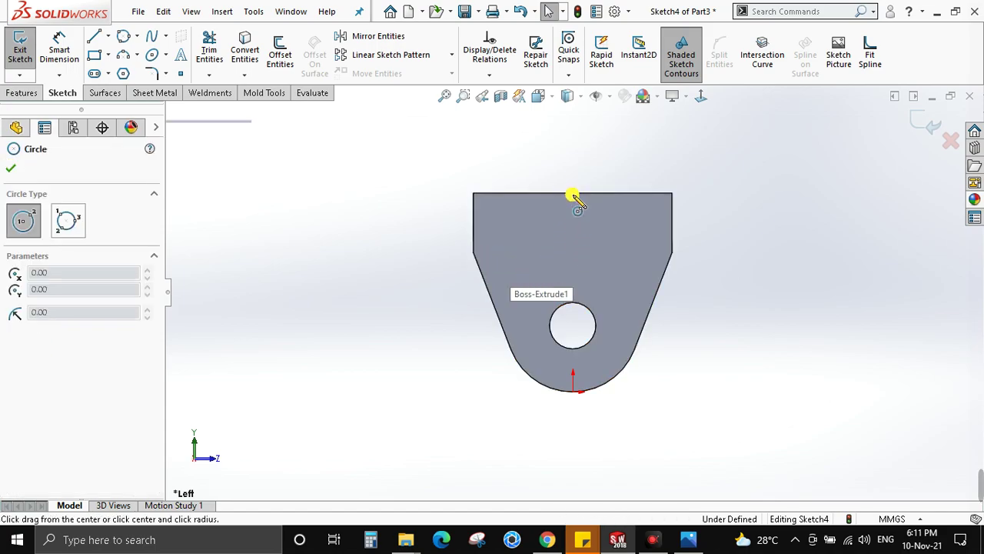
left_click(574, 193)
left_click(597, 215)
key("alt+Tab")
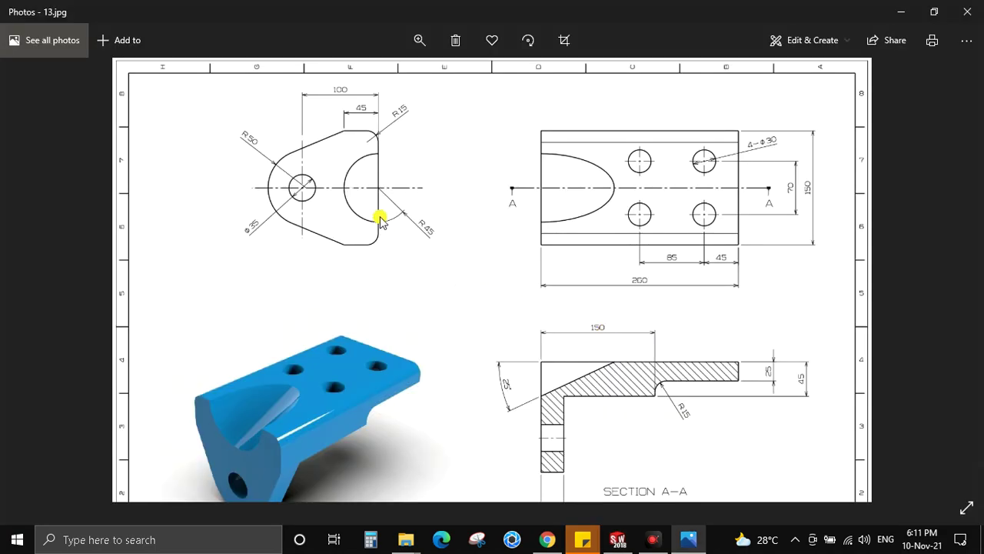
key("alt+Tab")
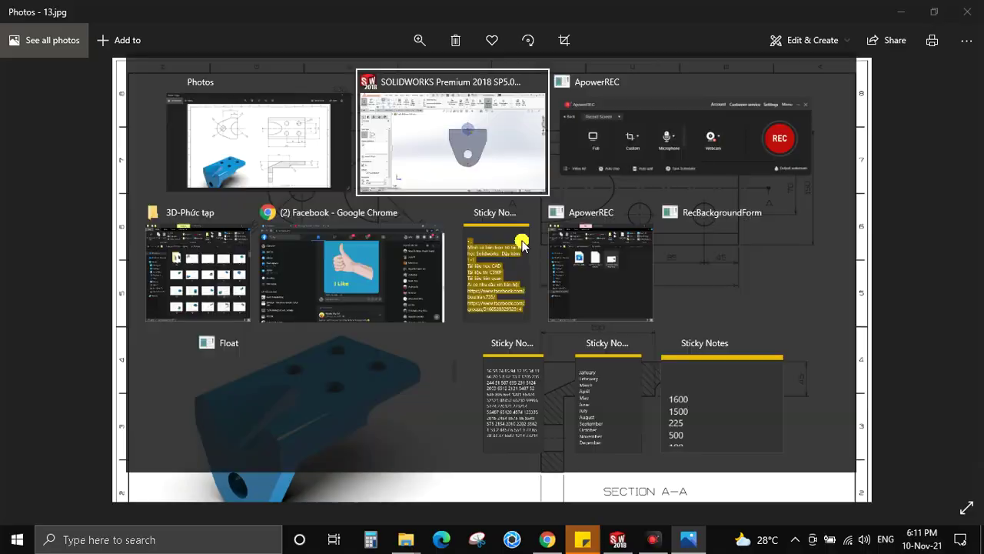
Step: Dimension the circle to Ø90 and switch to an isometric view
key("d")
left_click(678, 161)
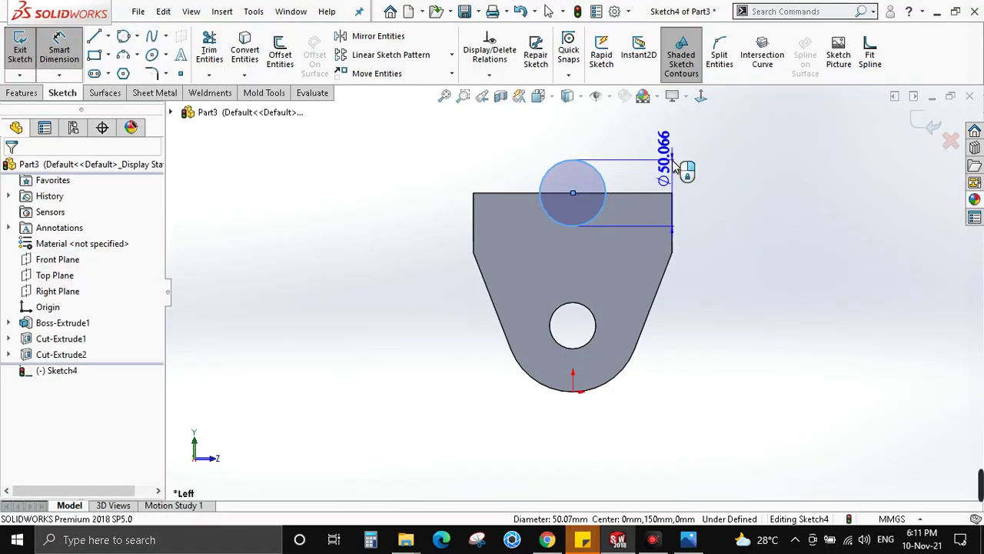
left_click(681, 164)
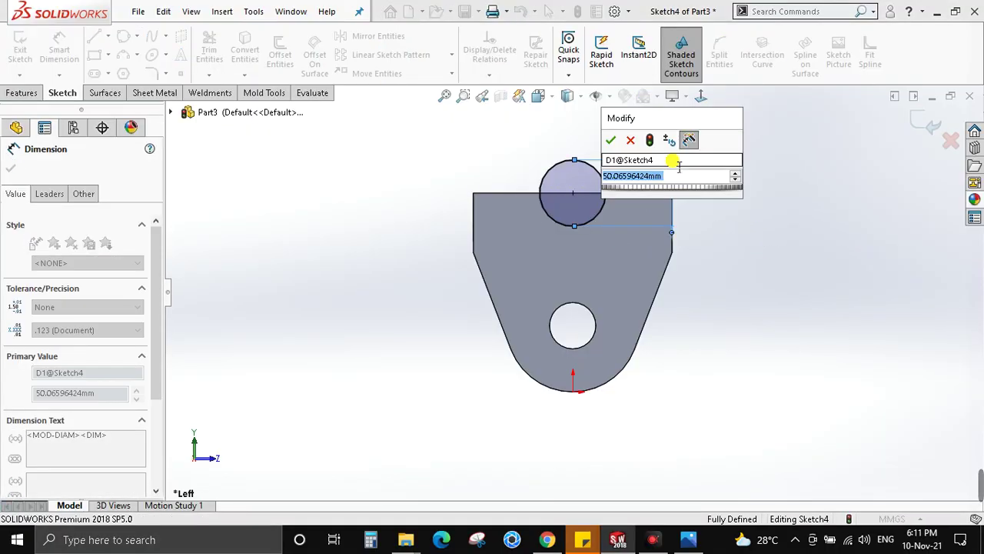
type("90")
key("Return")
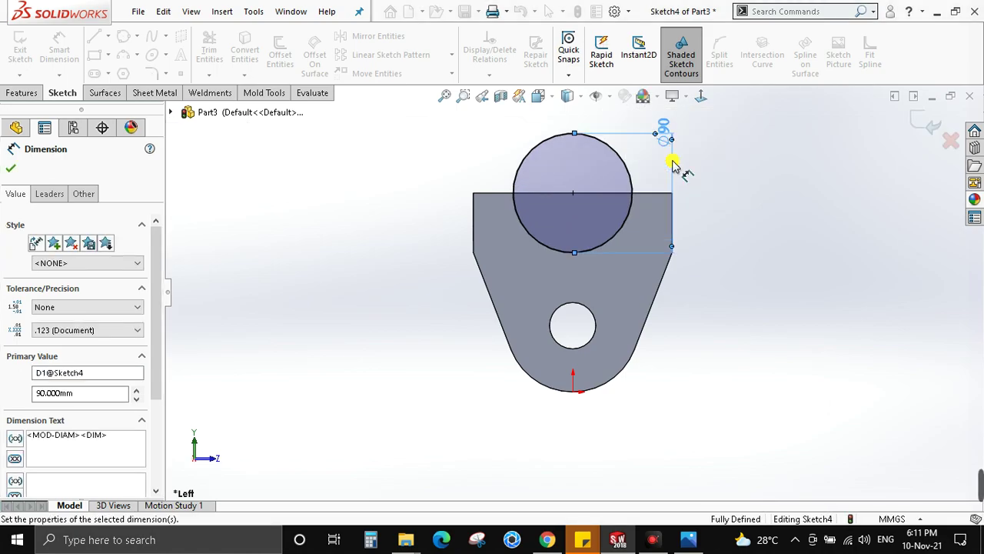
key("ctrl+7")
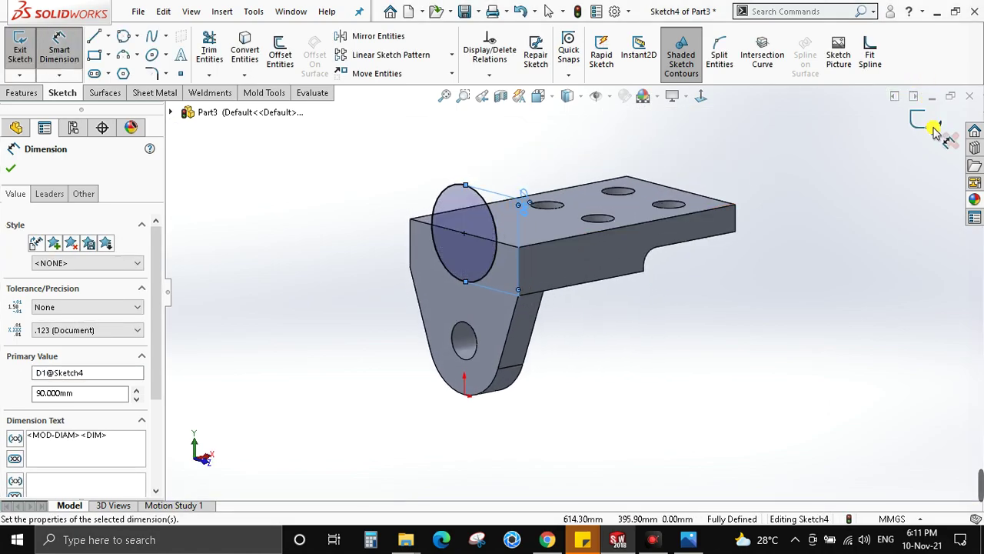
left_click(932, 133)
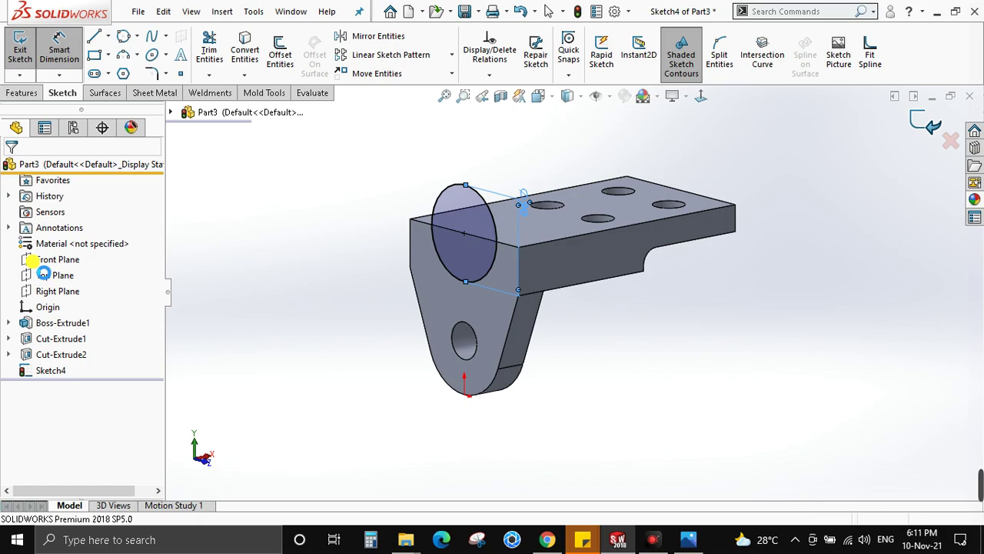
Step: Start a sketch on the Front Plane and draw a guide line from the bracket's inner corner
left_click(58, 259)
key("ctrl+8")
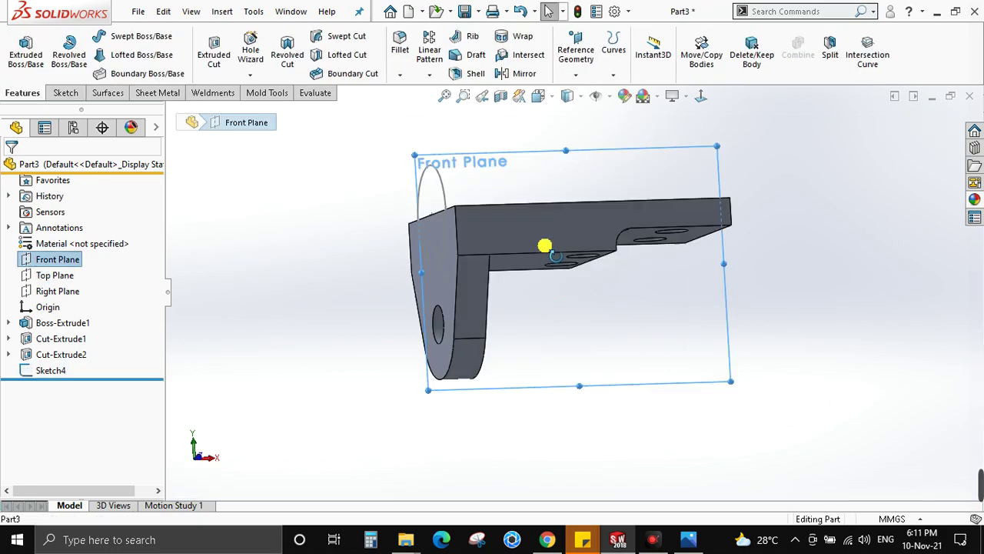
key("space")
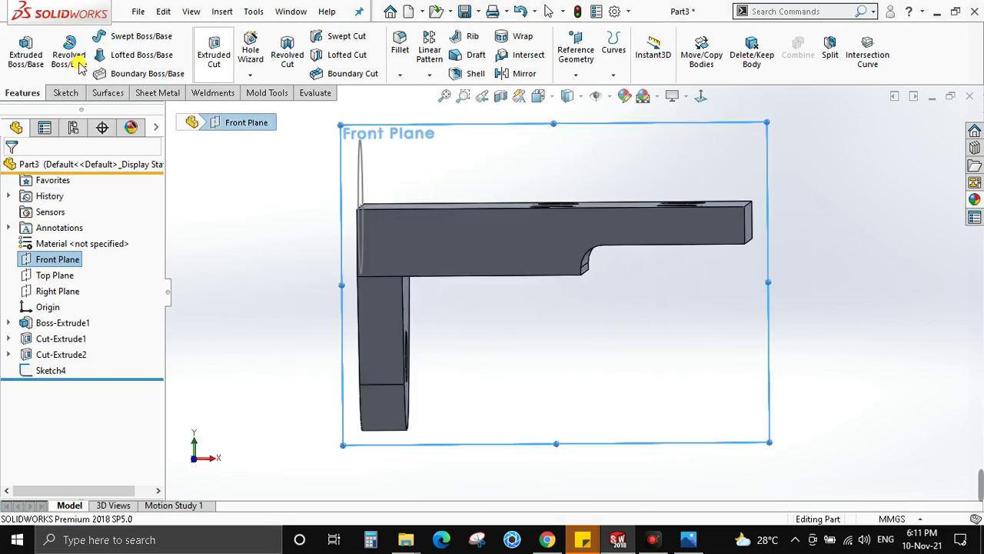
right_click(666, 341)
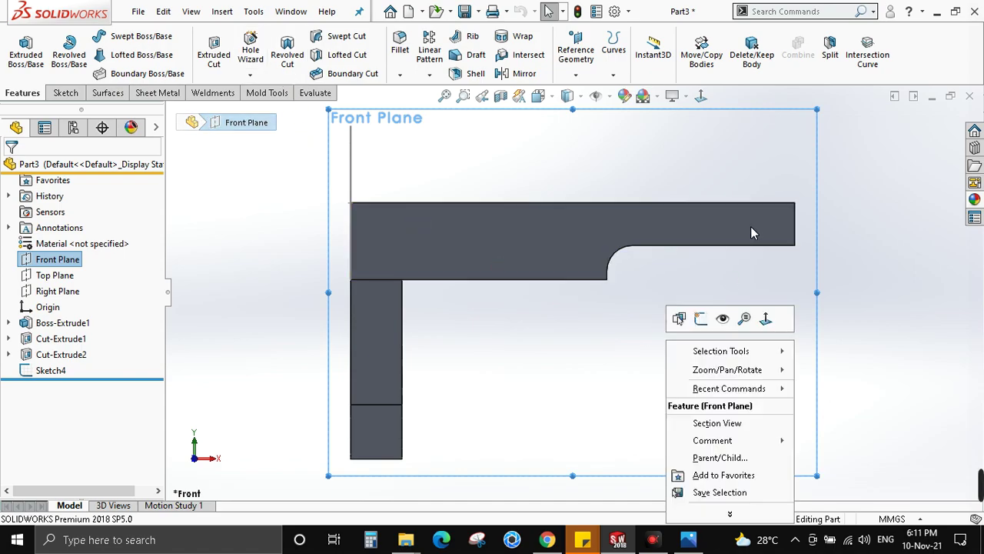
left_click(702, 318)
key("l")
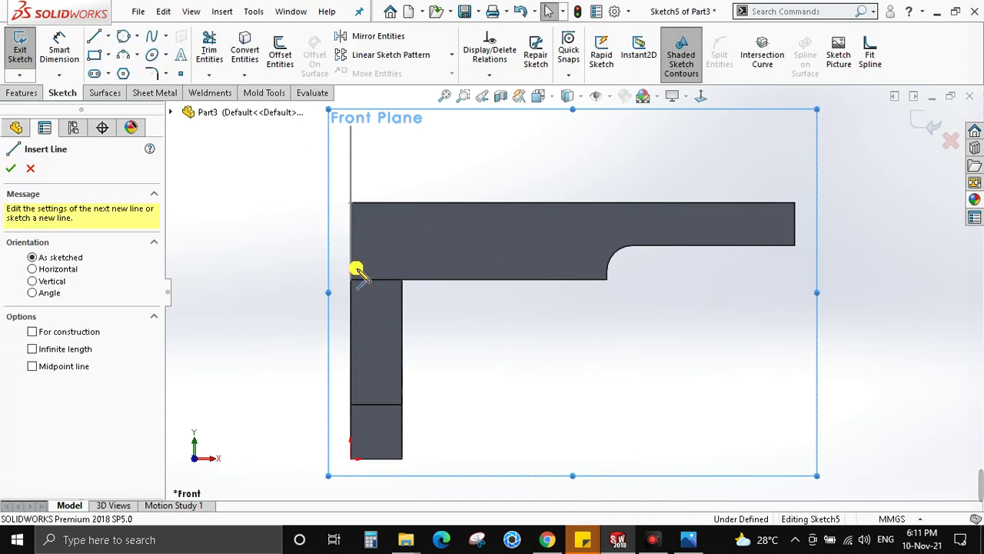
scroll(446, 274, "down", 2)
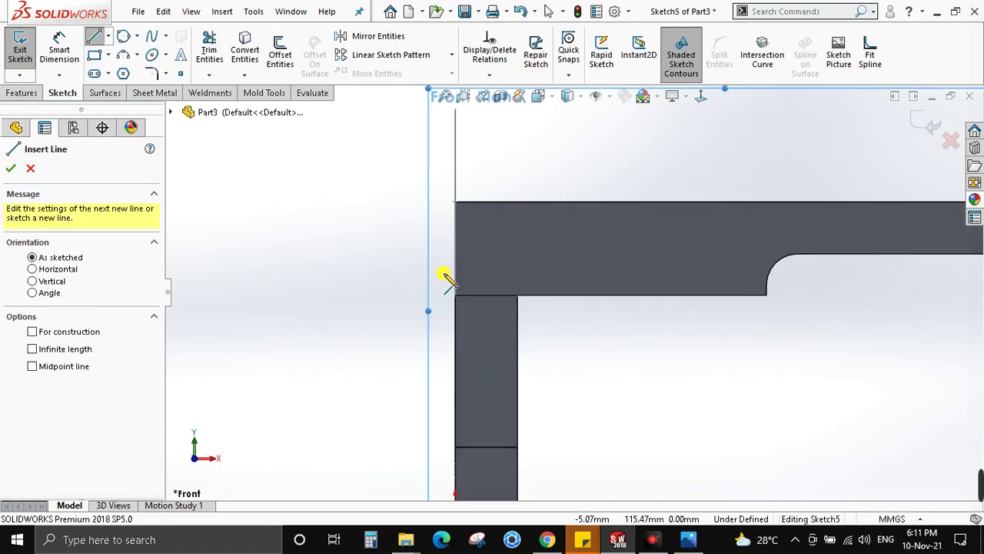
scroll(503, 292, "down", 2)
scroll(446, 320, "down", 2)
left_click(434, 309)
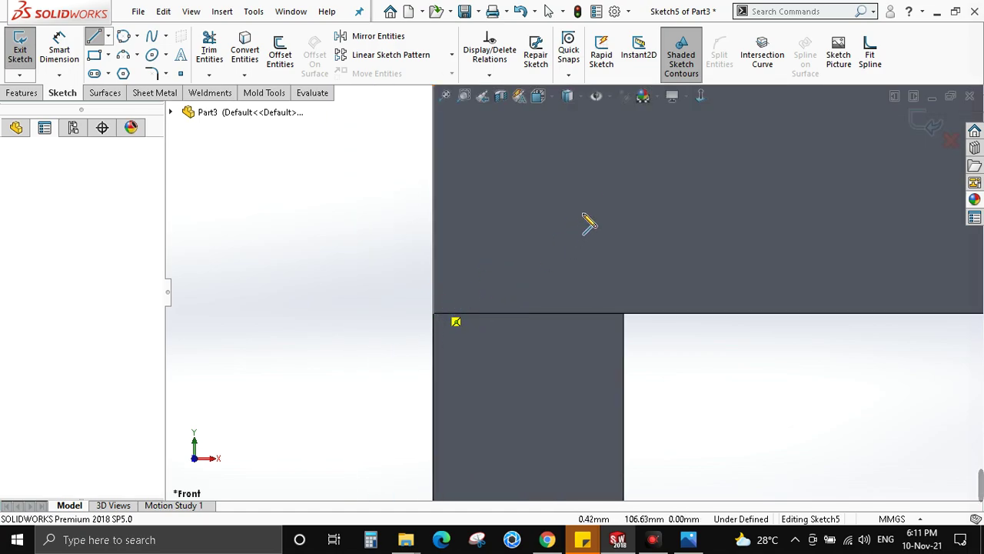
scroll(615, 215, "up", 4)
scroll(669, 185, "up", 1)
key("Escape")
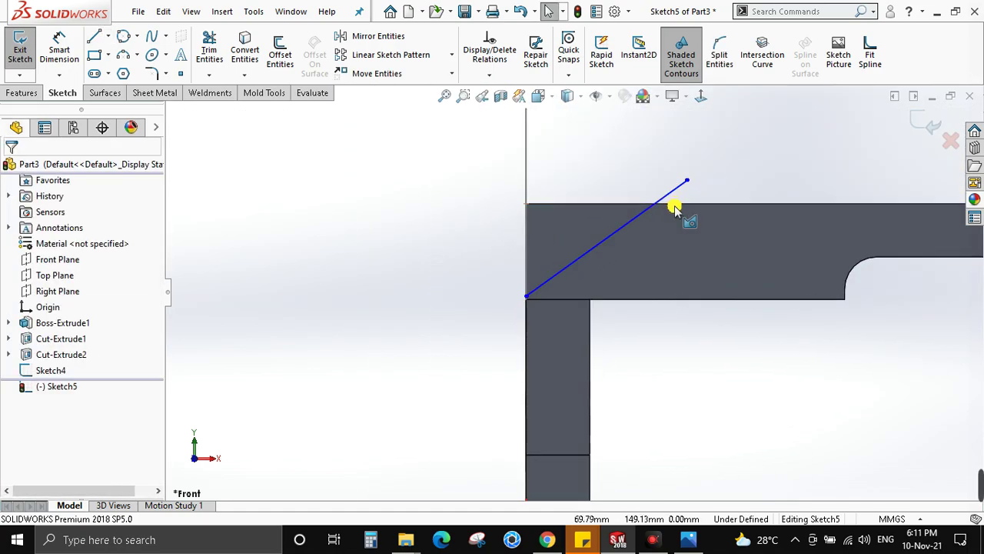
Step: Dimension the guide line at 25° to the part's top edge
key("alt+Tab")
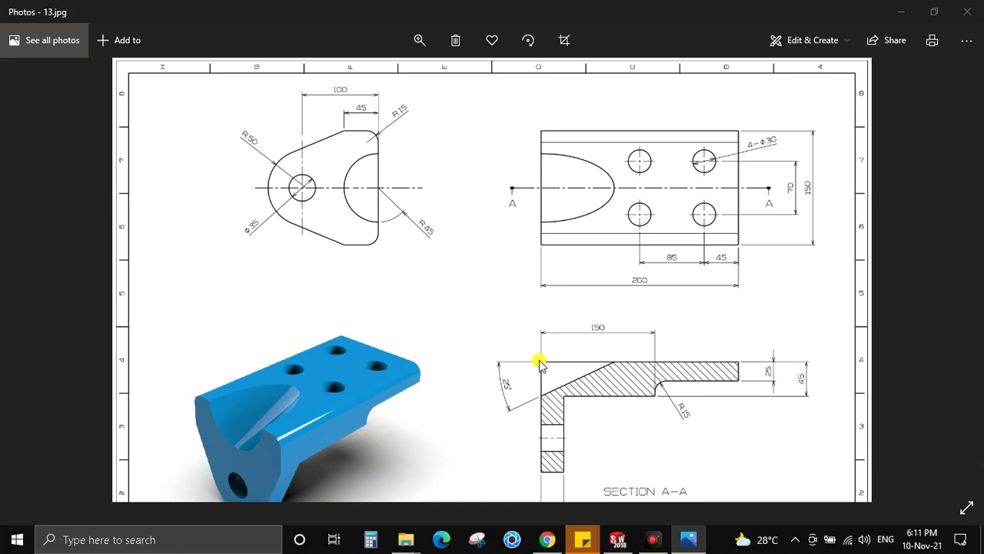
key("alt+Tab")
left_click(581, 212)
left_click(582, 204)
left_click(399, 246)
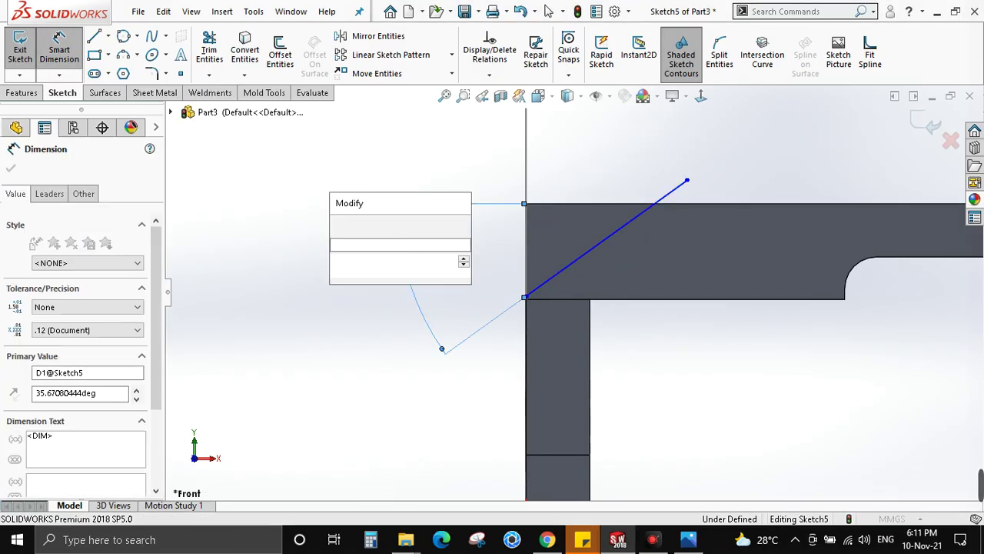
type("25")
key("Return")
key("Escape")
Step: Pierce the guide line's lower endpoint onto the Ø90 scoop circle's arc
mouse_move(575, 256)
middle_mouse_down()
mouse_move(608, 282)
mouse_move(572, 338)
middle_mouse_up()
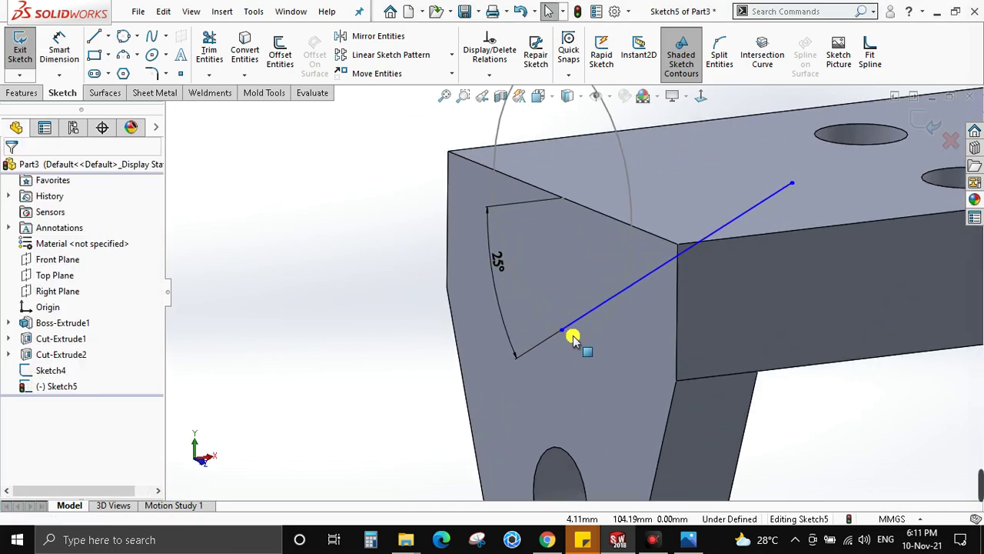
left_click(536, 318)
left_click(531, 314, "ctrl")
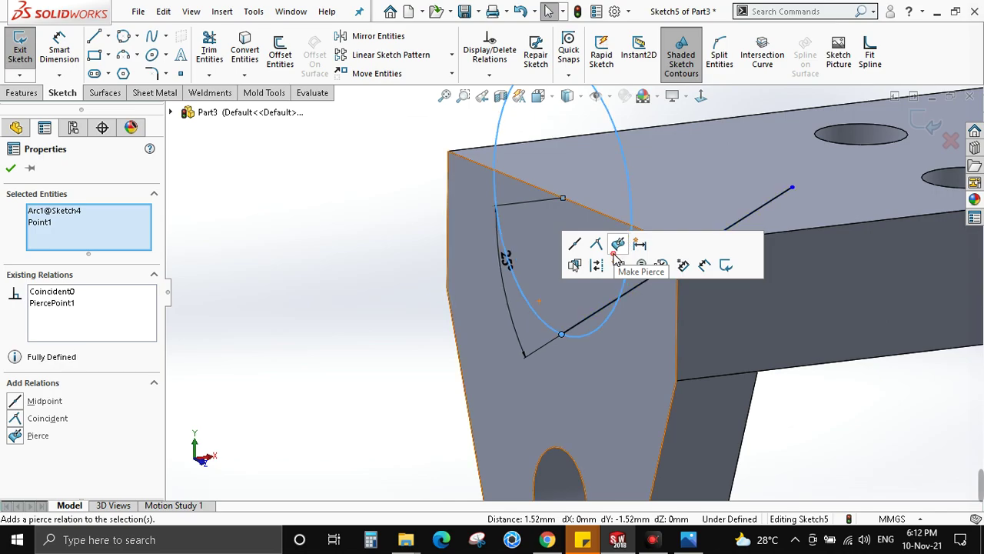
left_click(613, 252)
Step: Extend the guide line's far end above the top face and exit Sketch5
mouse_move(774, 213)
middle_mouse_down()
mouse_move(754, 202)
mouse_move(698, 237)
middle_mouse_up()
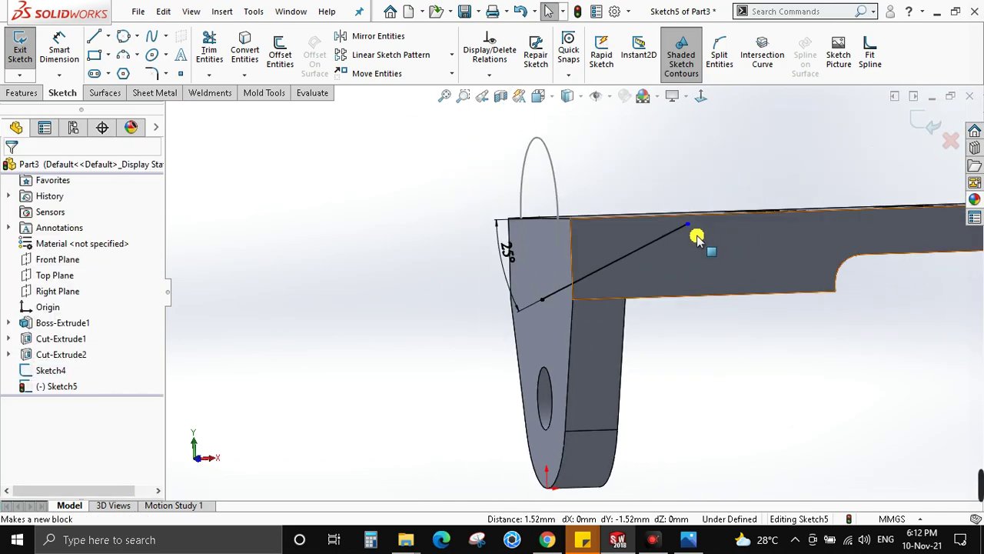
left_click_drag(686, 225, 769, 213)
scroll(649, 229, "up", 2)
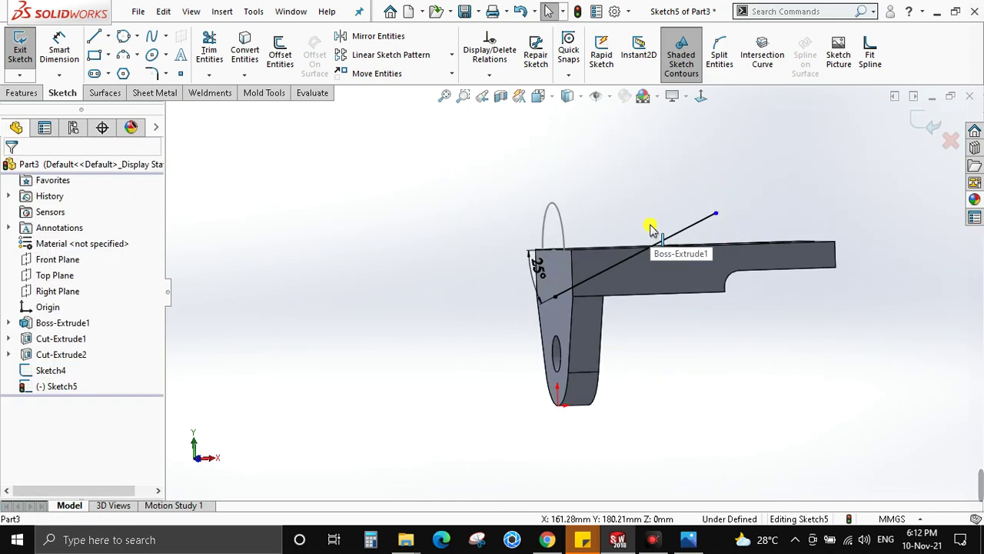
middle_click_drag(650, 229, 913, 132)
left_click(927, 127)
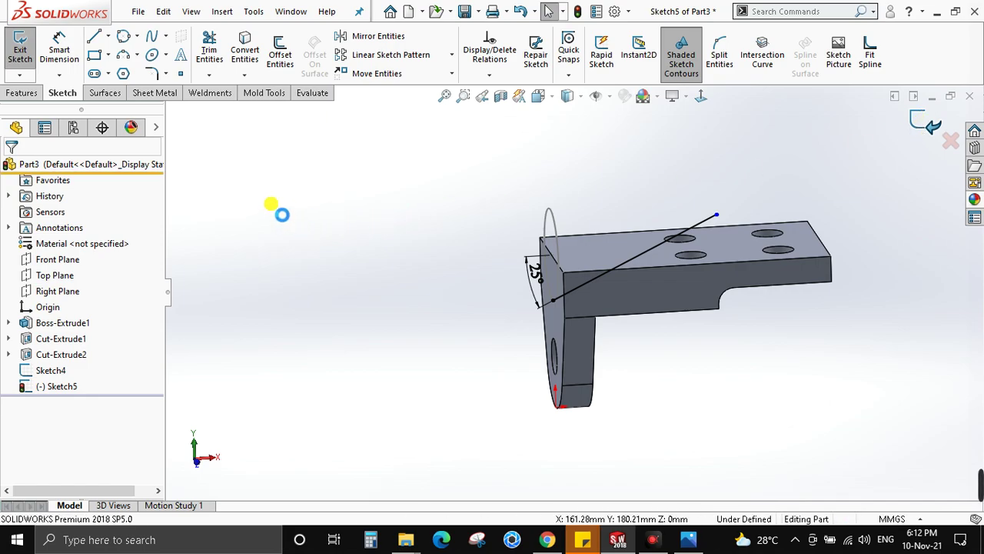
left_click(214, 52)
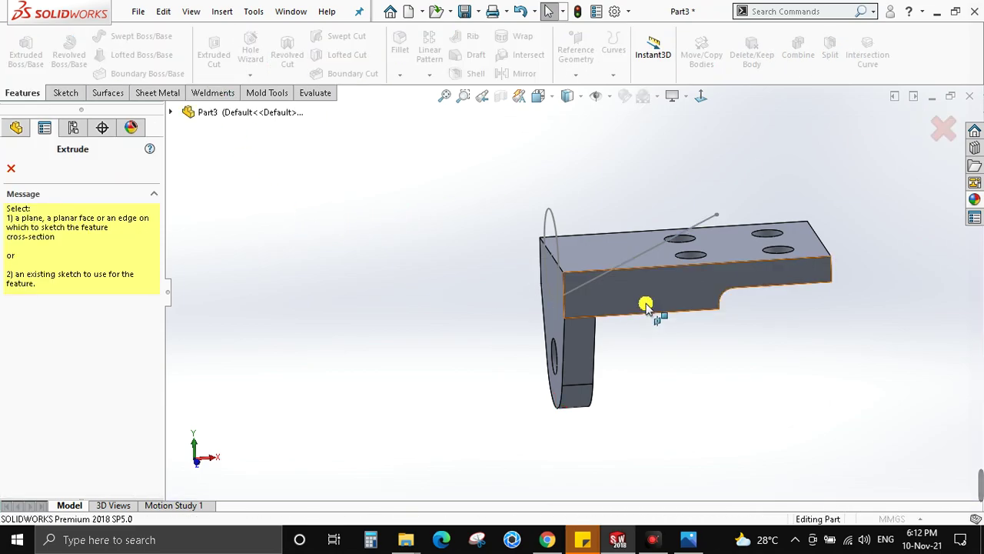
Step: Cut the Ø90 circle sketch Blind 150 mm along the 25° guide line
left_click(553, 220)
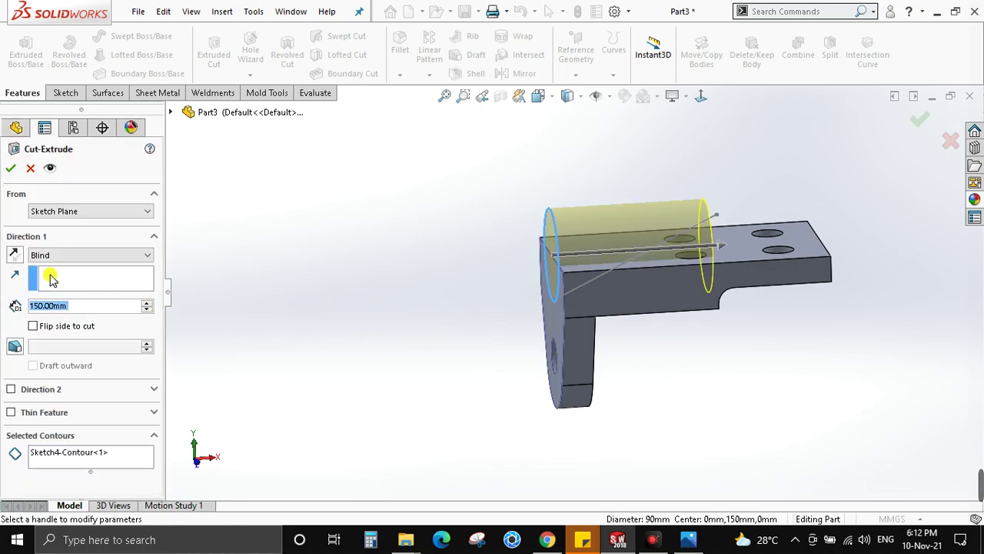
left_click(624, 266)
middle_click_drag(624, 267, 620, 254)
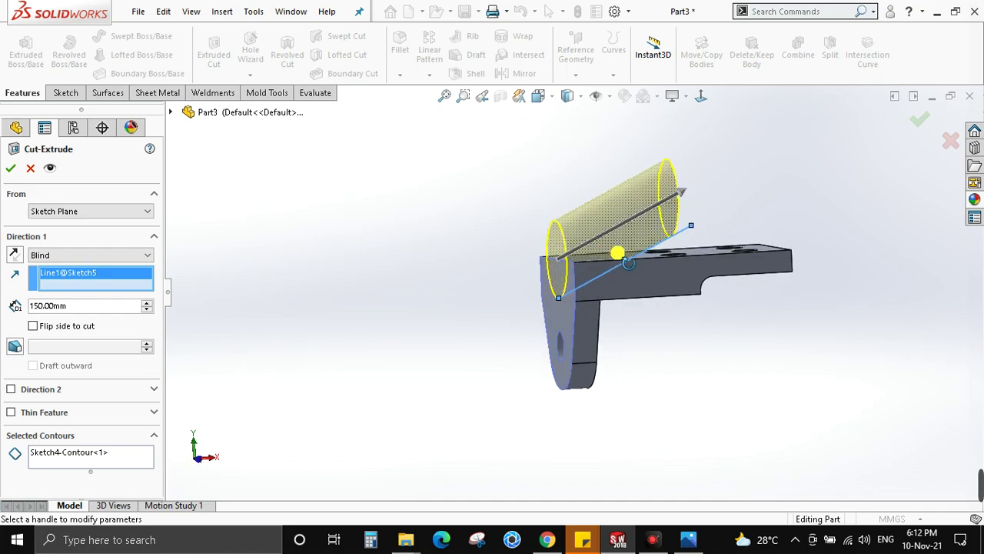
key("Return")
Step: Orbit the scooped bracket and compare it with the reference drawing
mouse_move(418, 292)
middle_mouse_down()
mouse_move(479, 347)
mouse_move(702, 246)
mouse_move(683, 206)
mouse_move(690, 239)
middle_mouse_up()
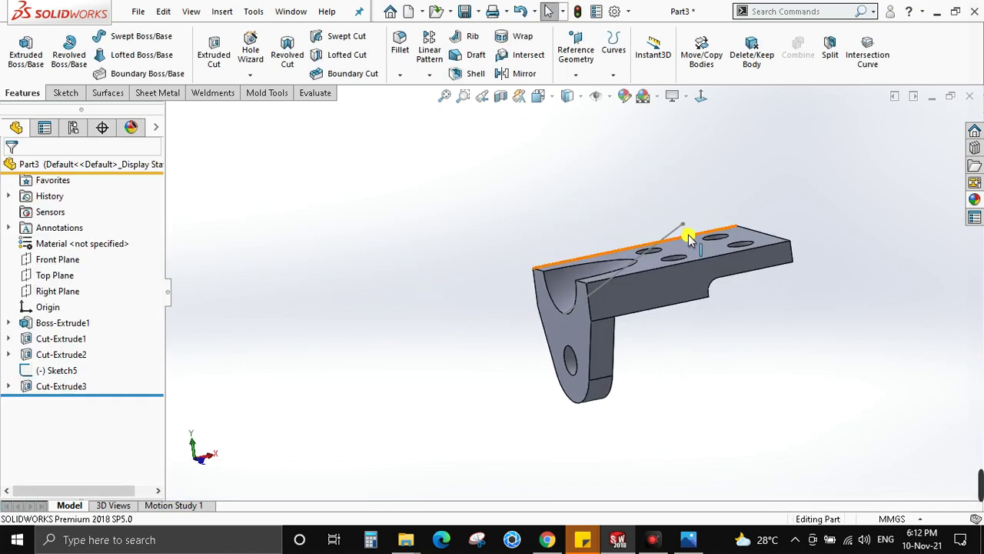
right_click(678, 235)
mouse_move(452, 307)
middle_mouse_down()
mouse_move(513, 346)
mouse_move(450, 248)
mouse_move(528, 312)
mouse_move(484, 336)
middle_mouse_up()
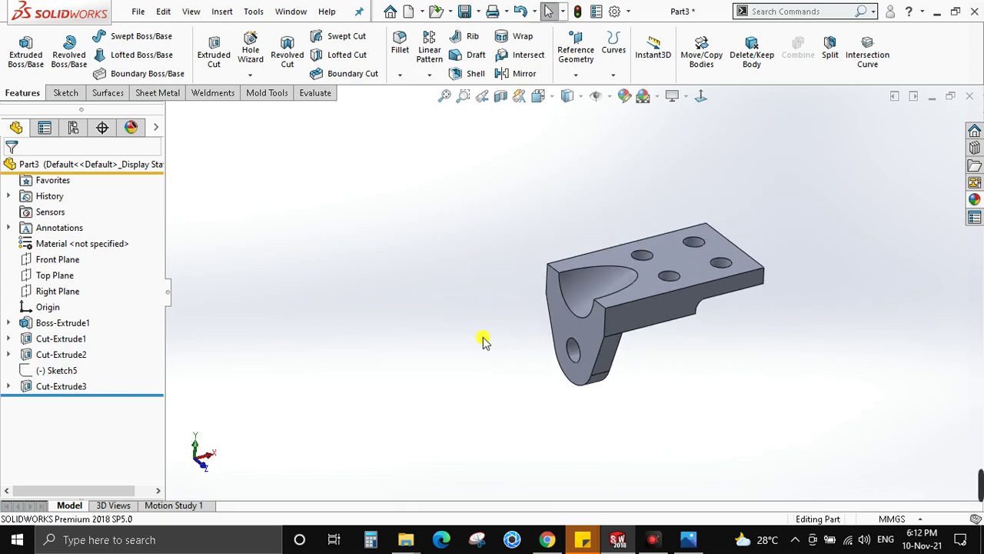
key("alt+Tab")
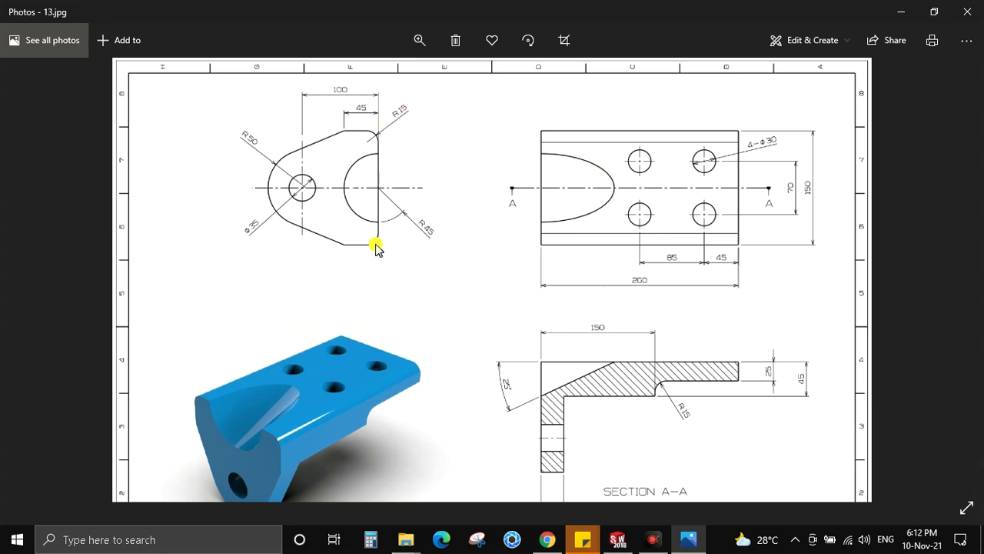
key("alt+Tab")
Step: Fillet the long top edge and front top edge at 15 mm radius
middle_click_drag(495, 282, 630, 279)
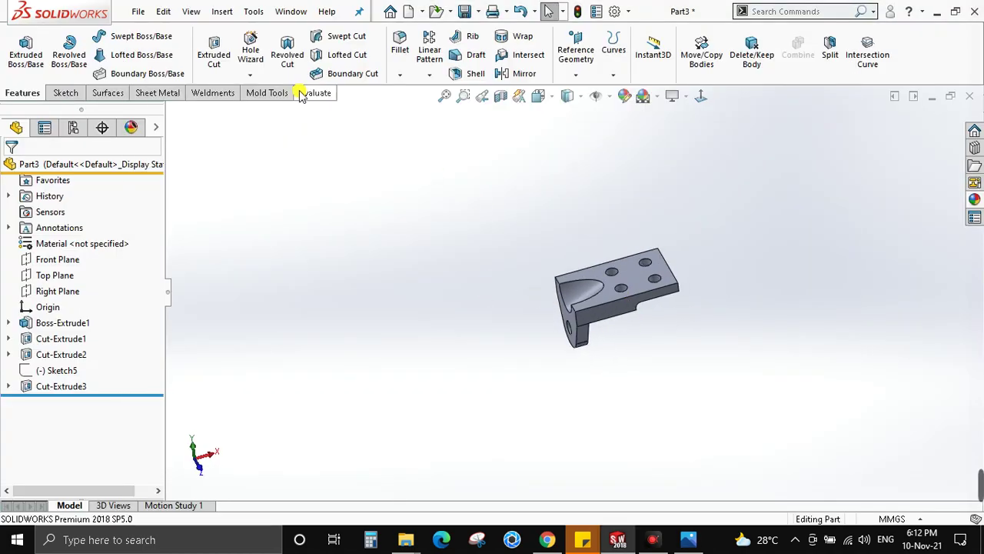
key("f")
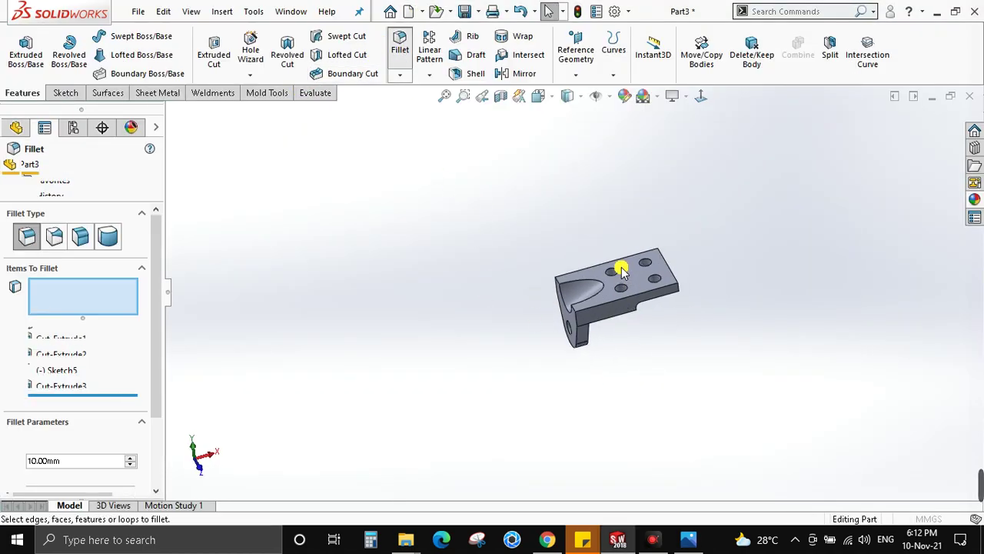
scroll(585, 269, "down", 5)
type("15")
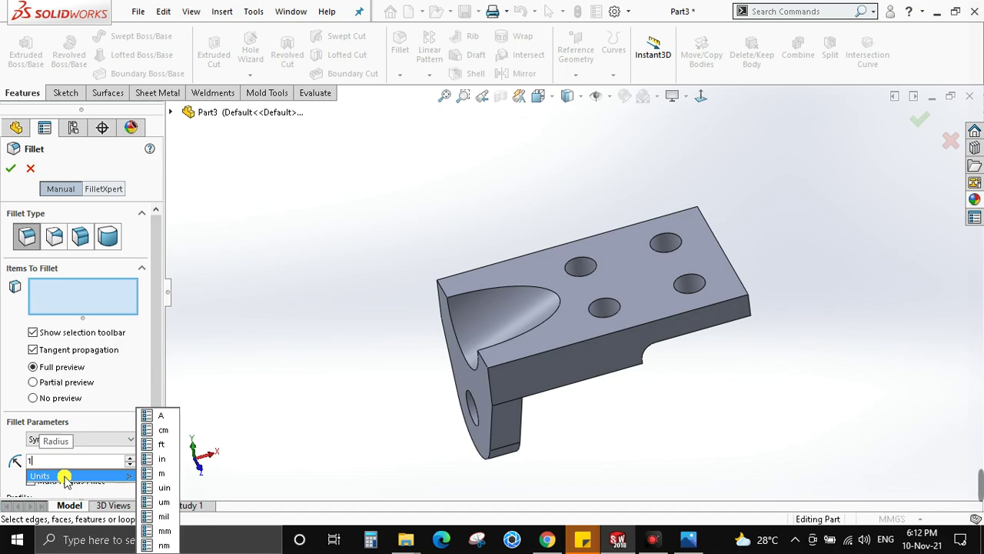
left_click(541, 255)
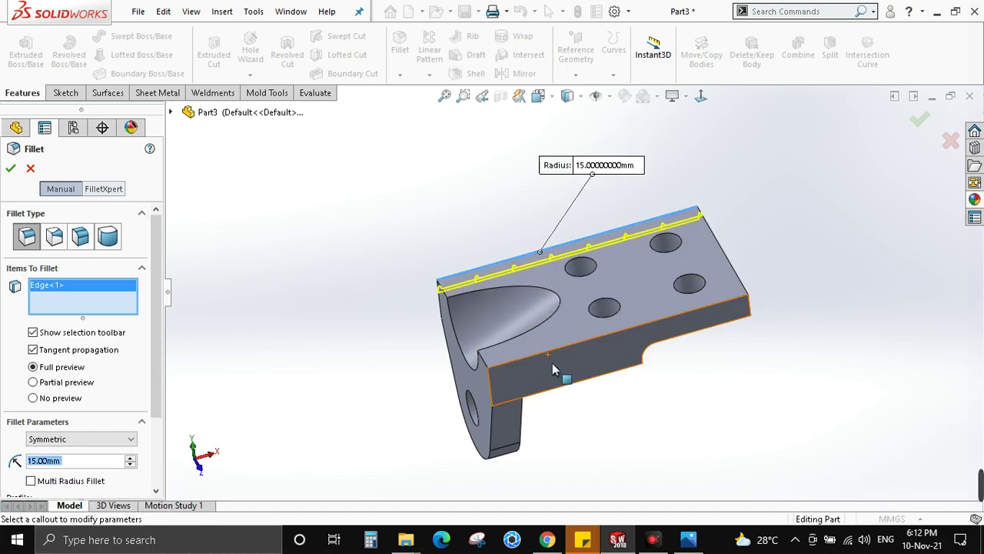
left_click(560, 356)
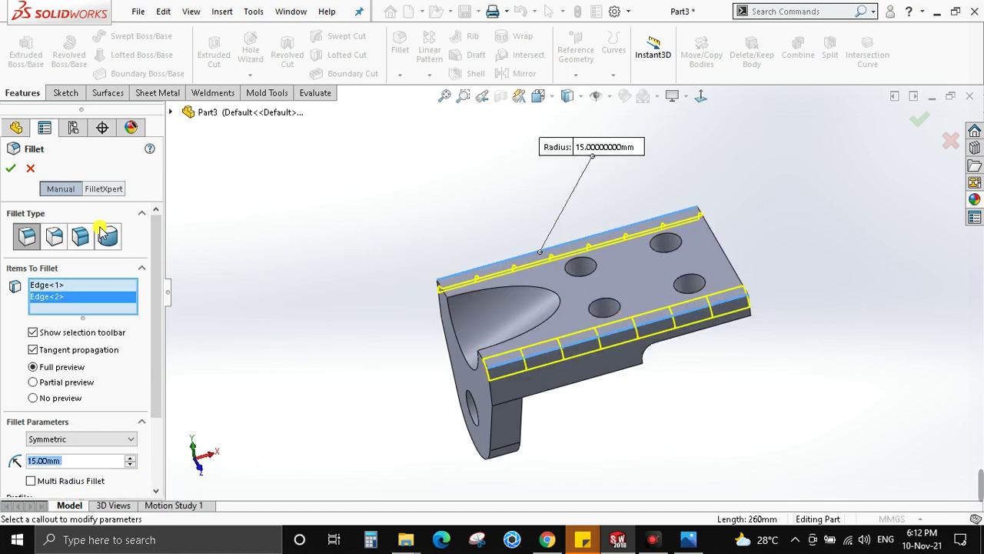
left_click(11, 170)
mouse_move(578, 435)
middle_mouse_down()
mouse_move(674, 297)
mouse_move(562, 341)
middle_mouse_up()
key("alt+Tab")
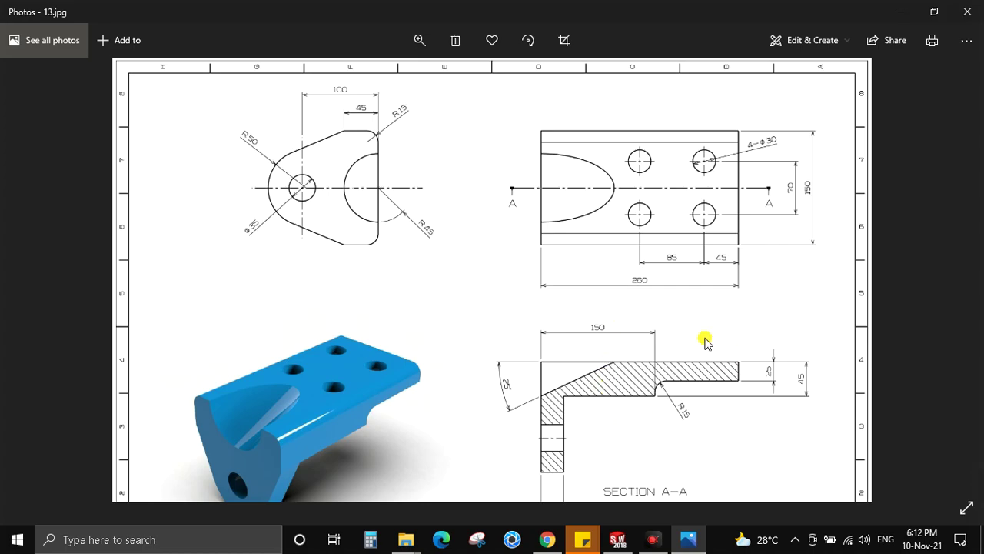
Step: Pan and zoom out the reference drawing to see the full sheet, then return to the bracket
left_click_drag(705, 342, 658, 389)
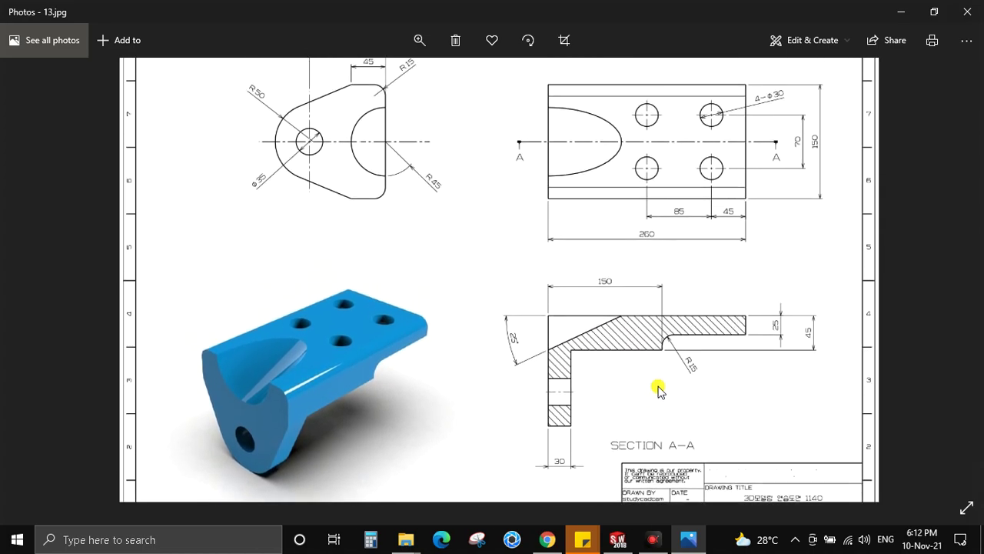
scroll(658, 407, "down", 1)
scroll(661, 399, "down", 1)
scroll(655, 362, "down", 1)
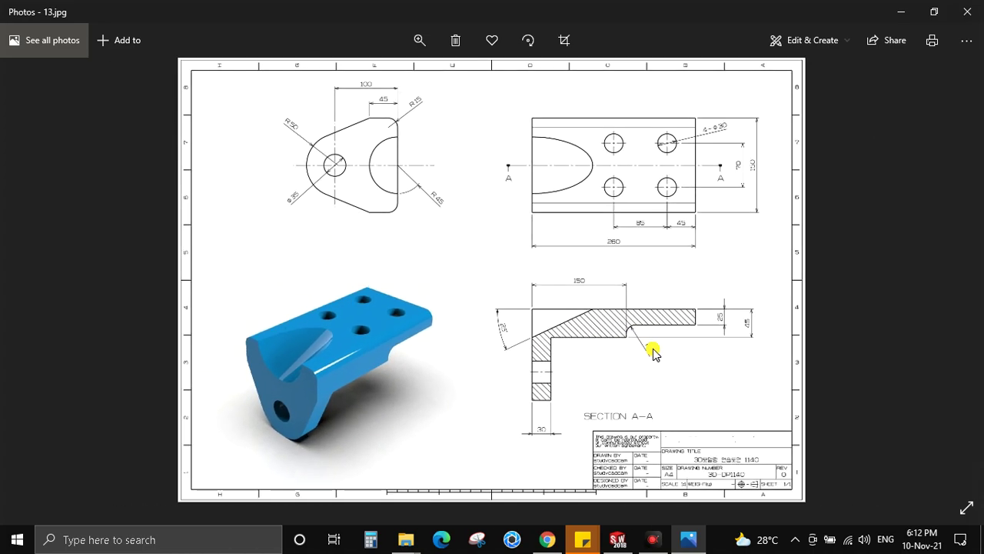
key("alt+Tab")
mouse_move(641, 335)
middle_mouse_down()
mouse_move(643, 270)
mouse_move(617, 345)
middle_mouse_up()
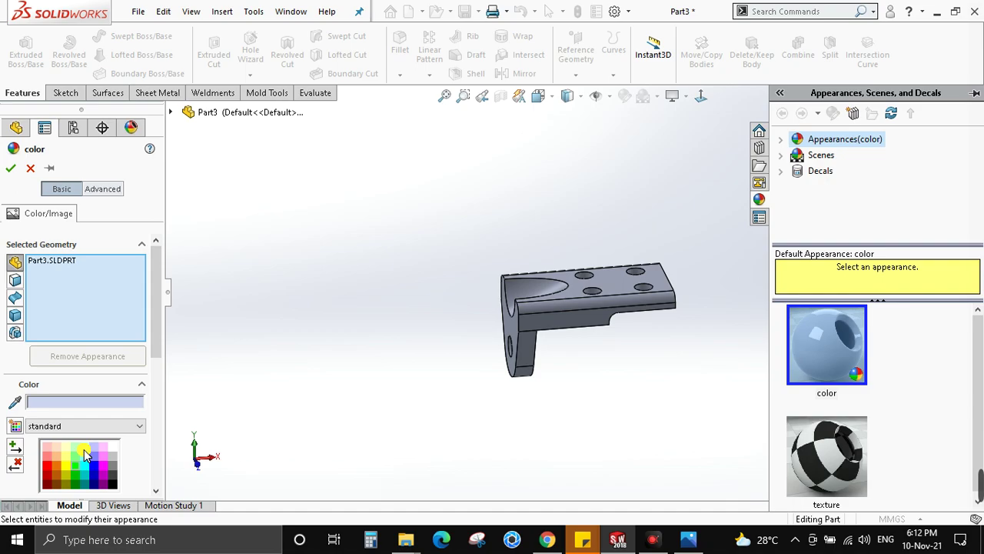
Step: Apply a teal colour to the whole part and compare it with the 13.jpg drawing
left_click(85, 459)
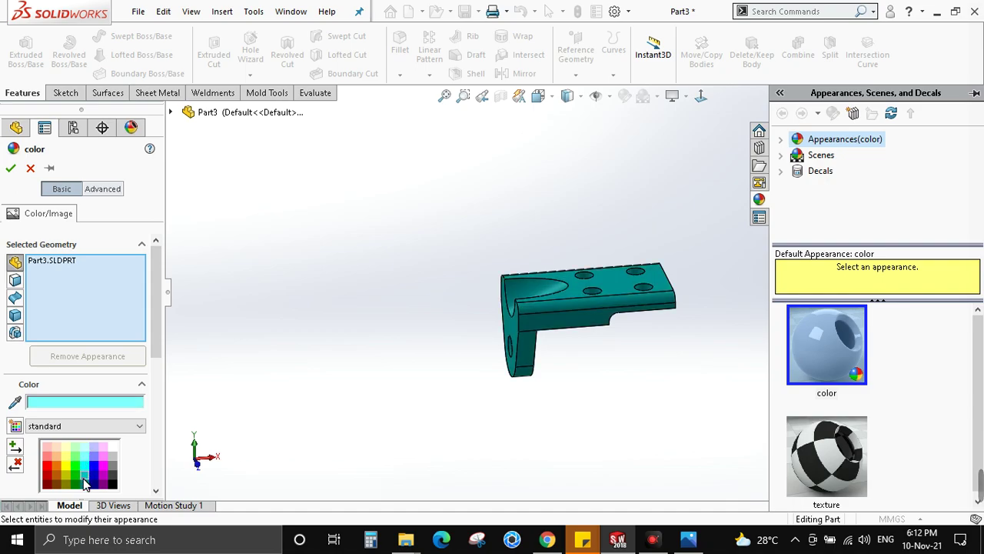
left_click(11, 169)
mouse_move(639, 360)
middle_mouse_down()
mouse_move(692, 356)
mouse_move(677, 336)
middle_mouse_up()
scroll(622, 303, "down", 3)
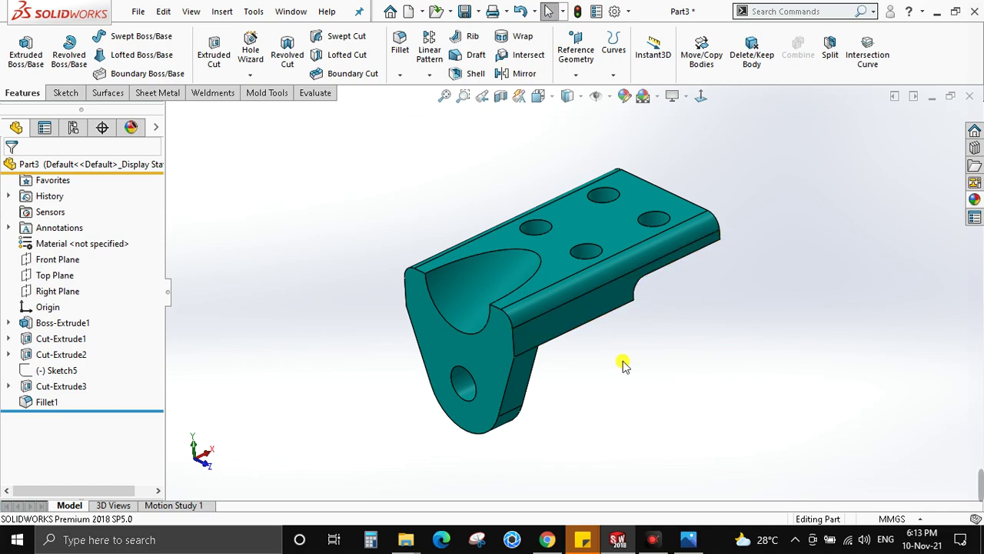
left_click(688, 539)
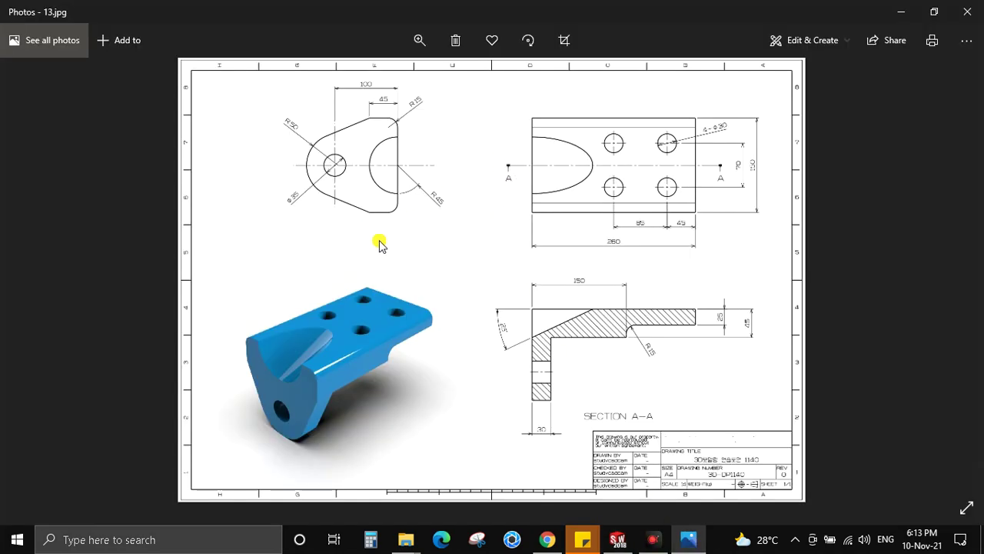